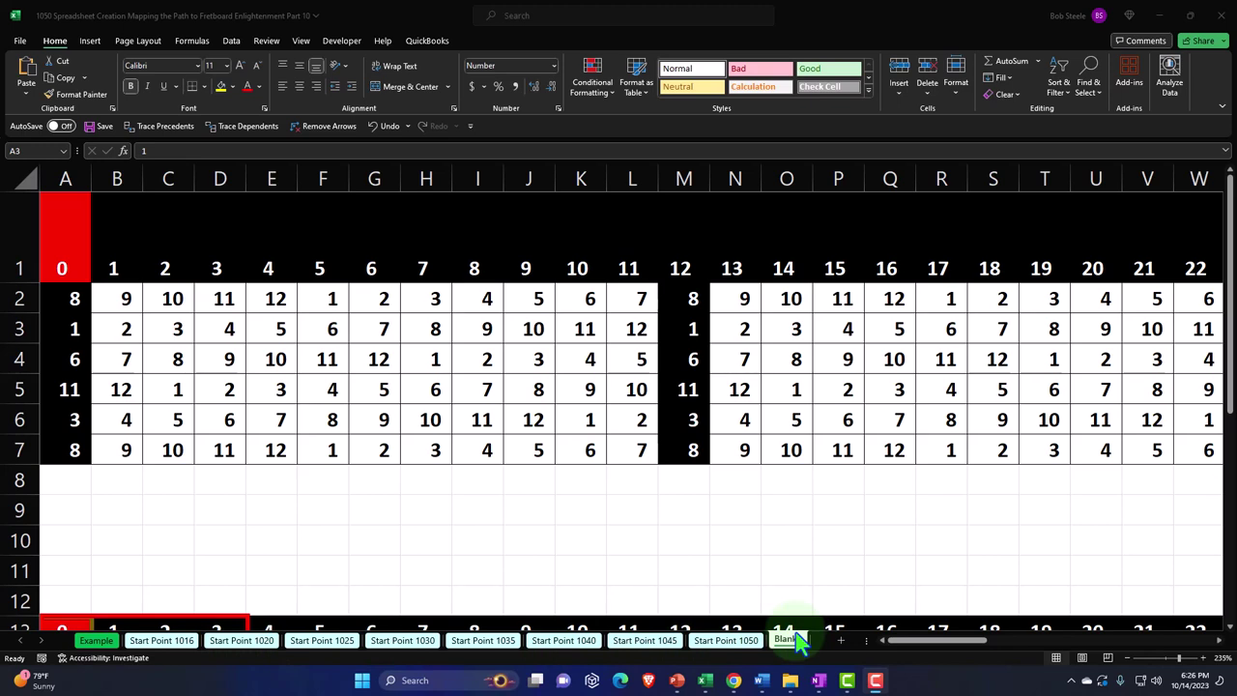
Examine the numbered fretboard in row 3 from fret 14 across to the note and scale tables, reaching column AM
left_click(773, 329)
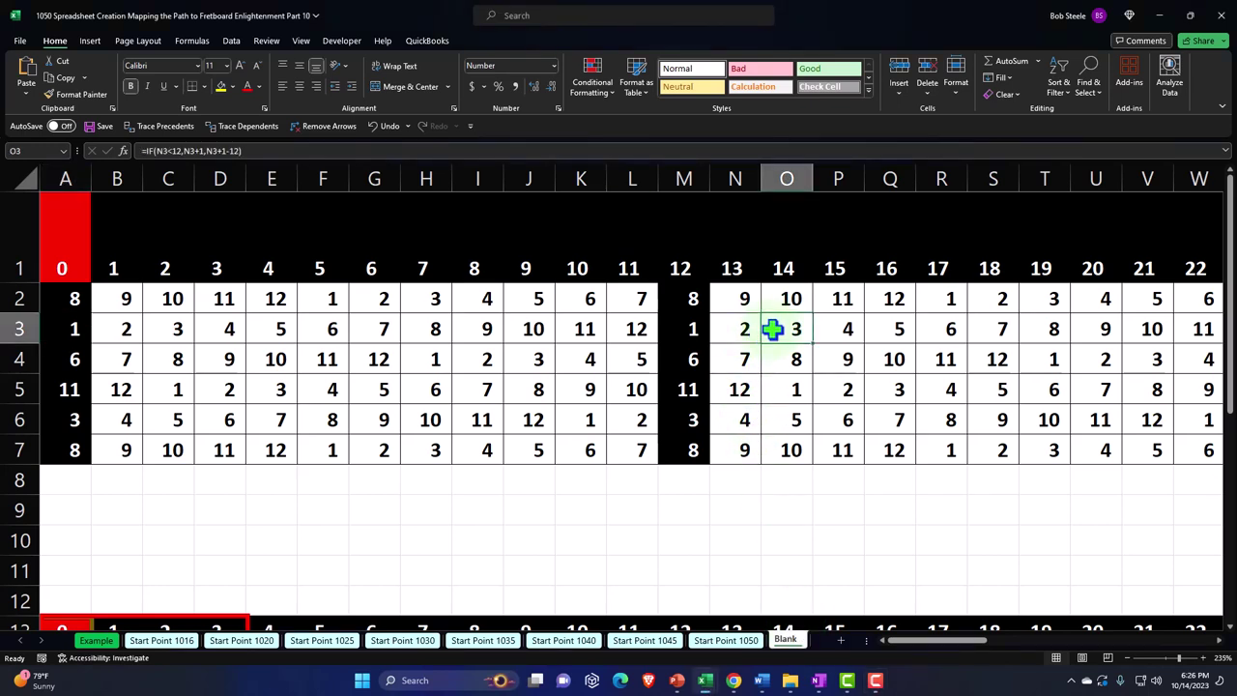
key("Right")
key("Right")
key("Right")
key("Right")
key("Right")
key("Right")
key("Right")
key("Right")
key("Right")
key("Right")
key("Right")
key("Right")
key("Right")
key("Right")
key("Right")
key("Right")
key("Right")
key("Right")
key("Right")
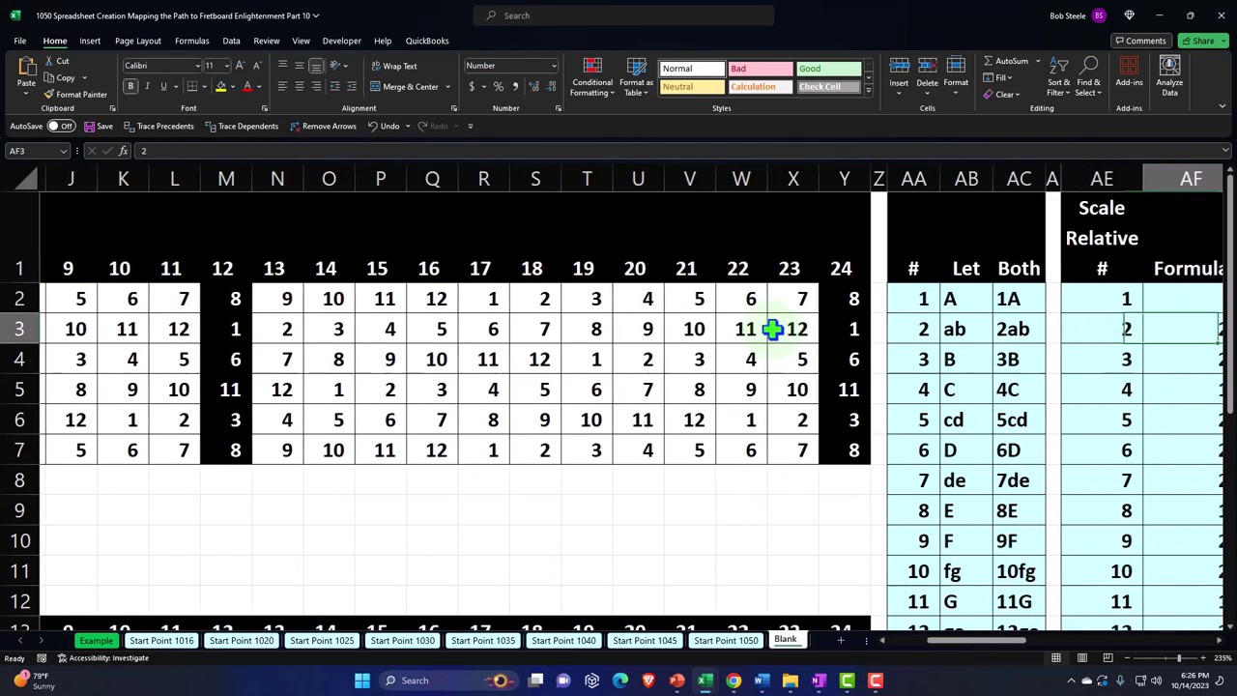
key("Right")
key("Right")
key("Right")
key("Right")
key("Right")
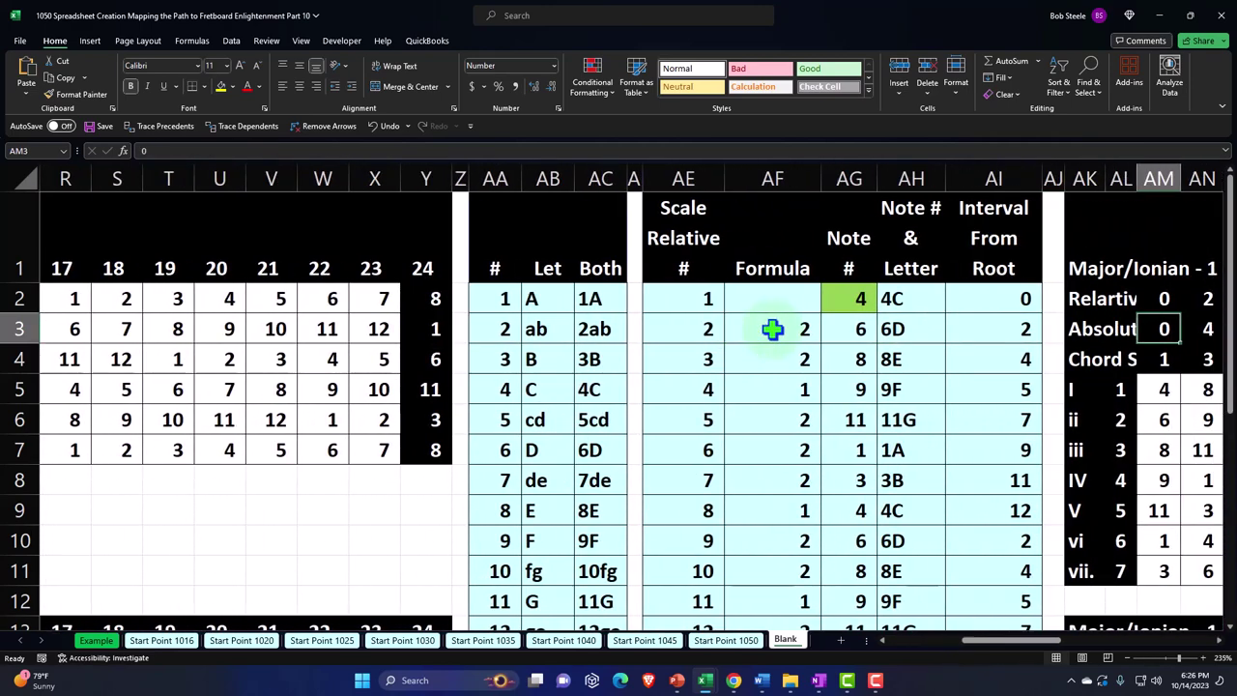
Go through the note letters A to ga in the Let column and select their numbers in AA2:AA13
left_click(556, 299)
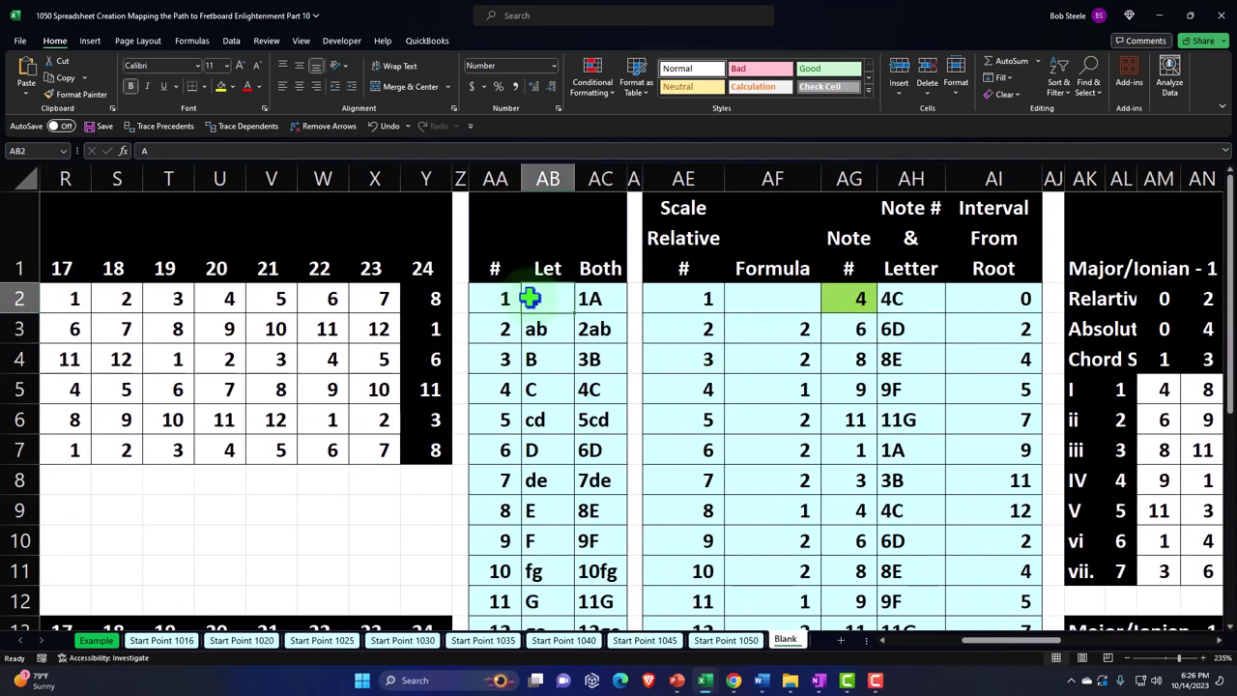
key("Down")
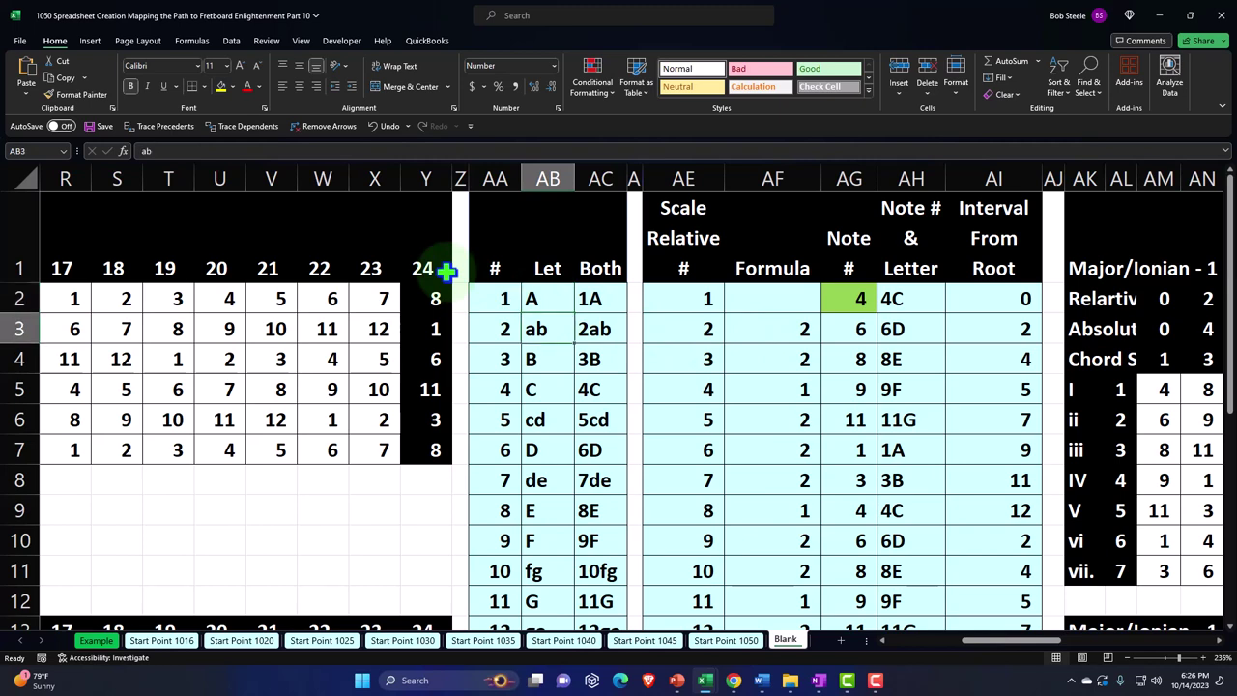
key("Up")
key("Down")
key("Down")
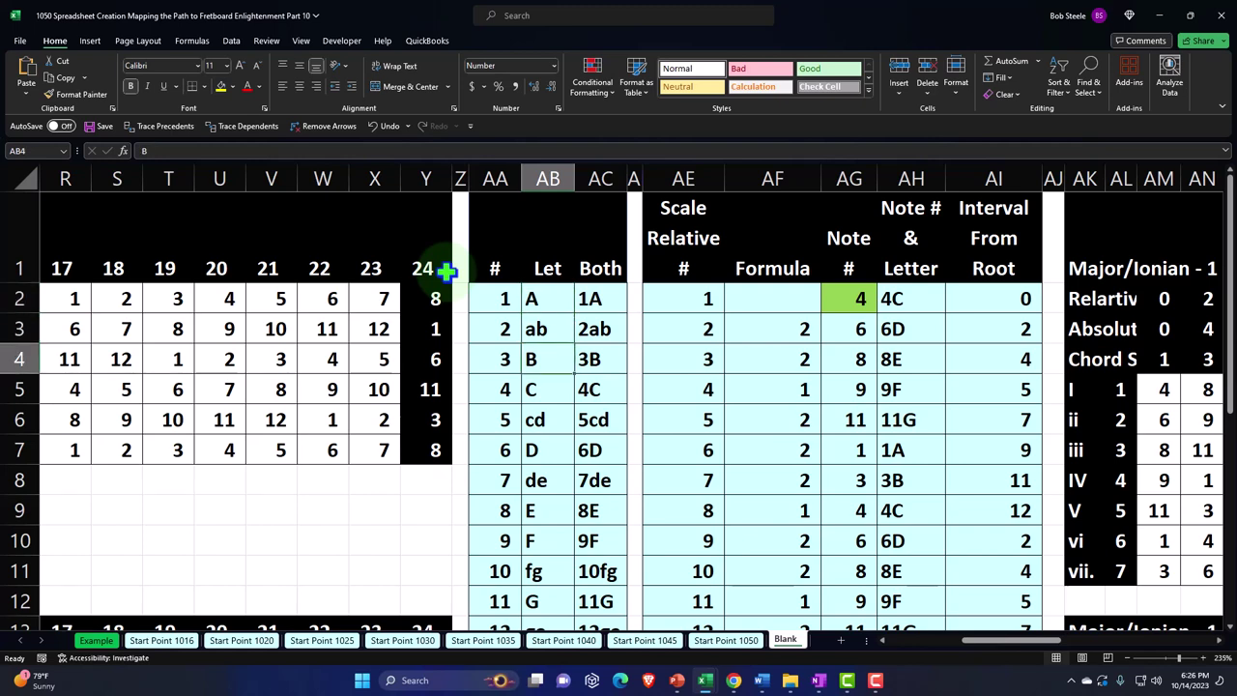
key("Down")
key("Down")
key("Down")
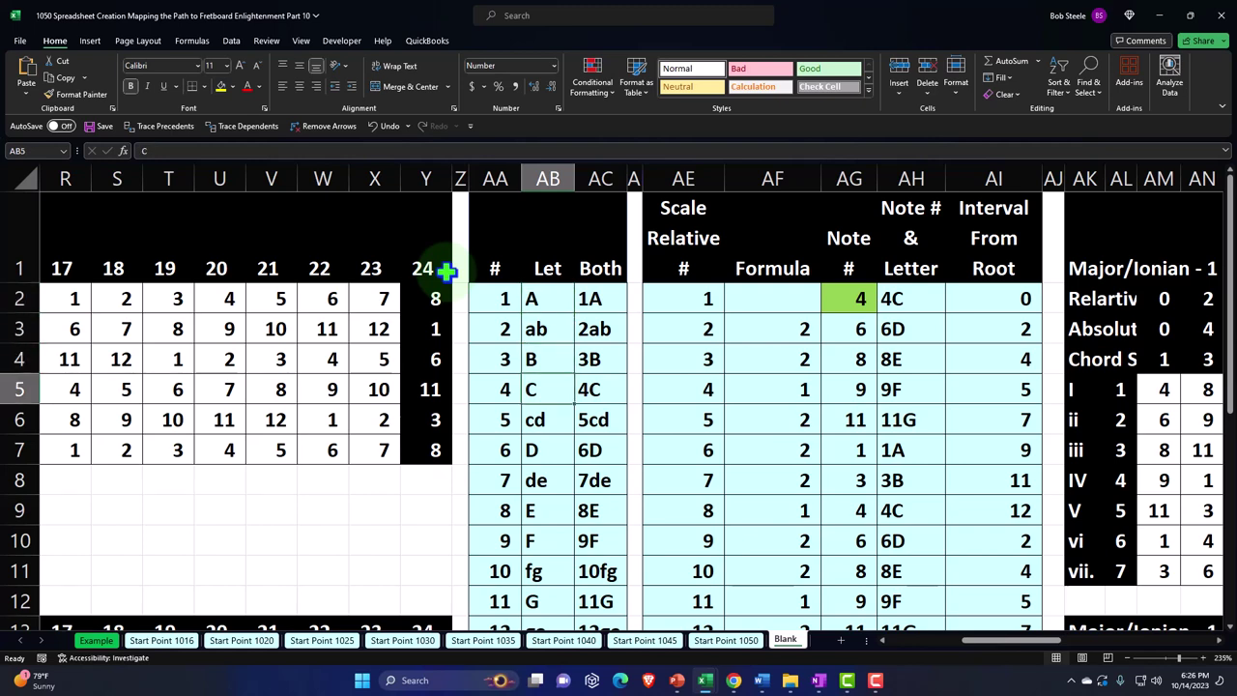
key("Down")
key("Down")
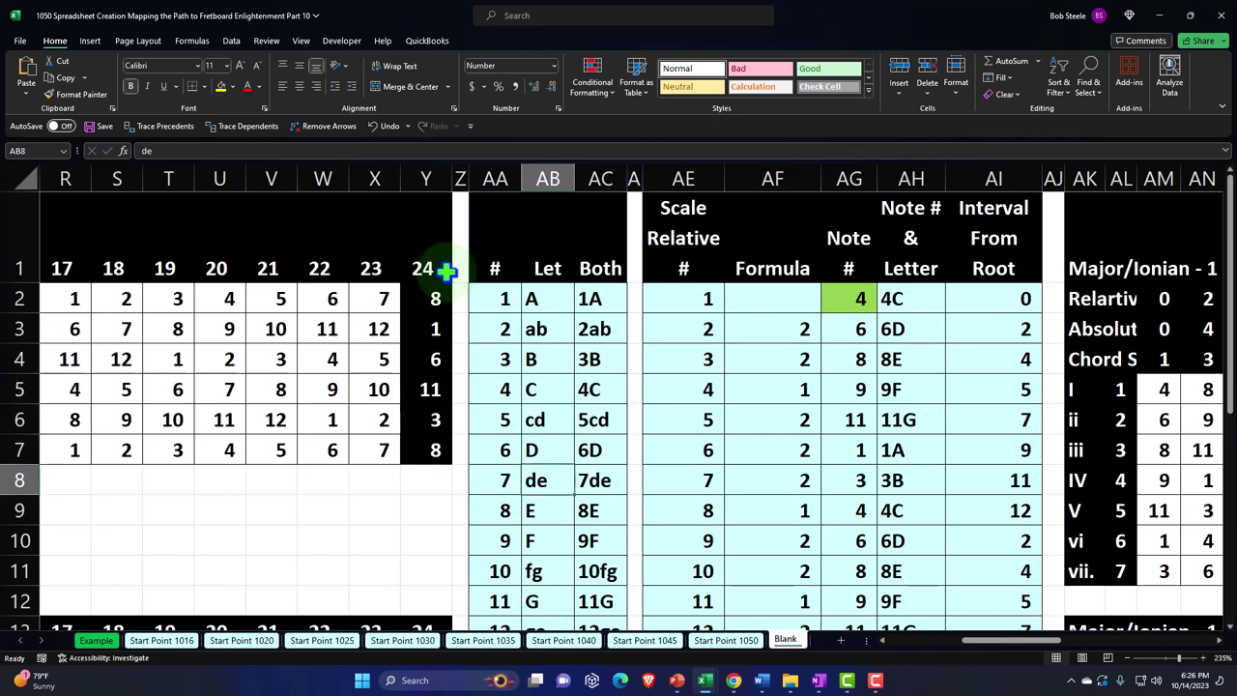
scroll(534, 333, "down", 1)
scroll(534, 333, "down", 1)
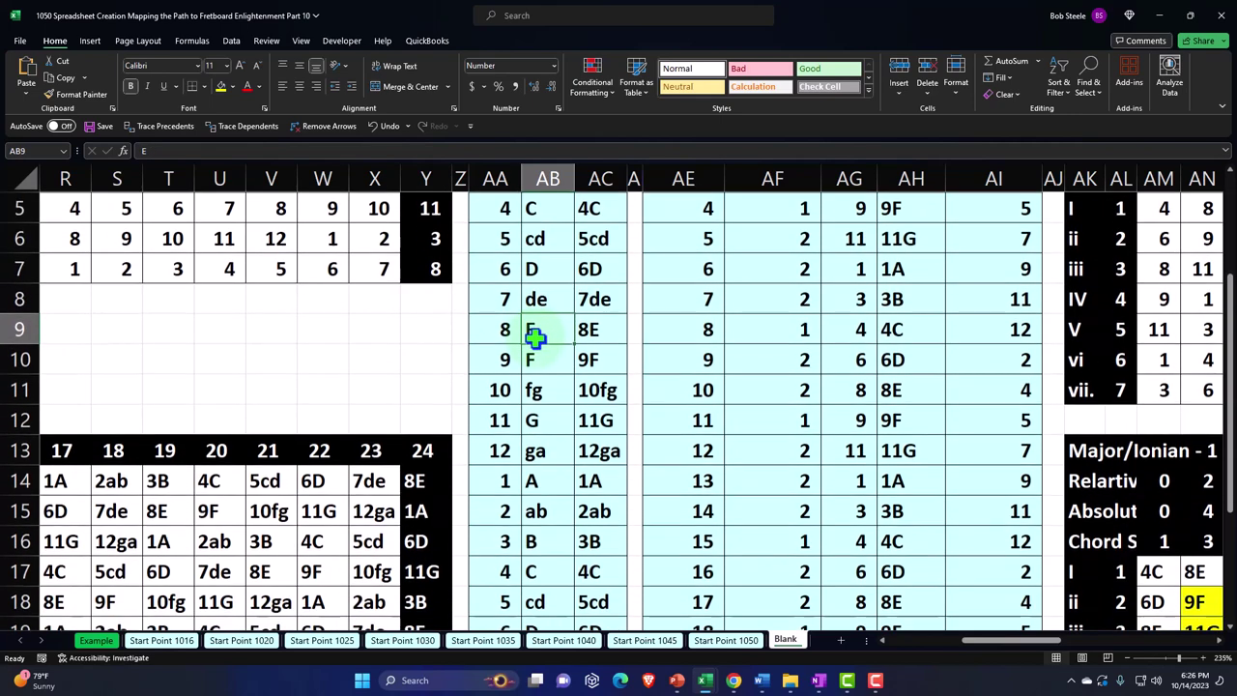
left_click(542, 456)
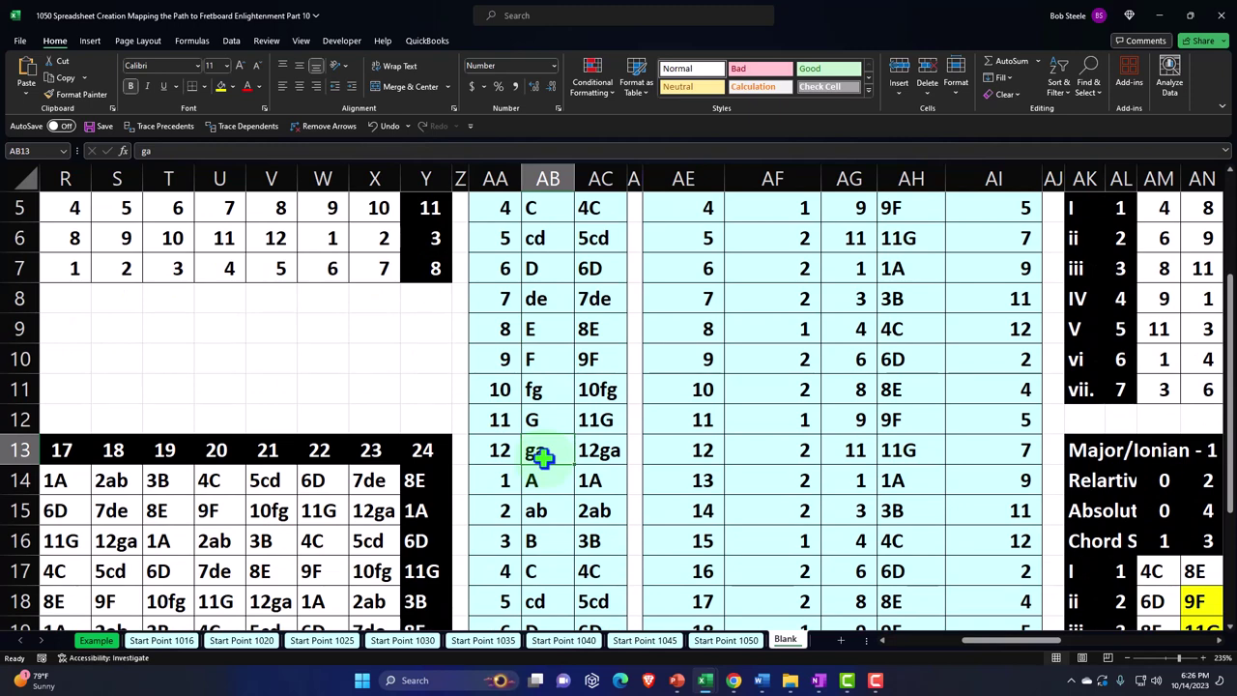
scroll(541, 456, "up", 2)
left_click_drag(489, 300, 493, 617)
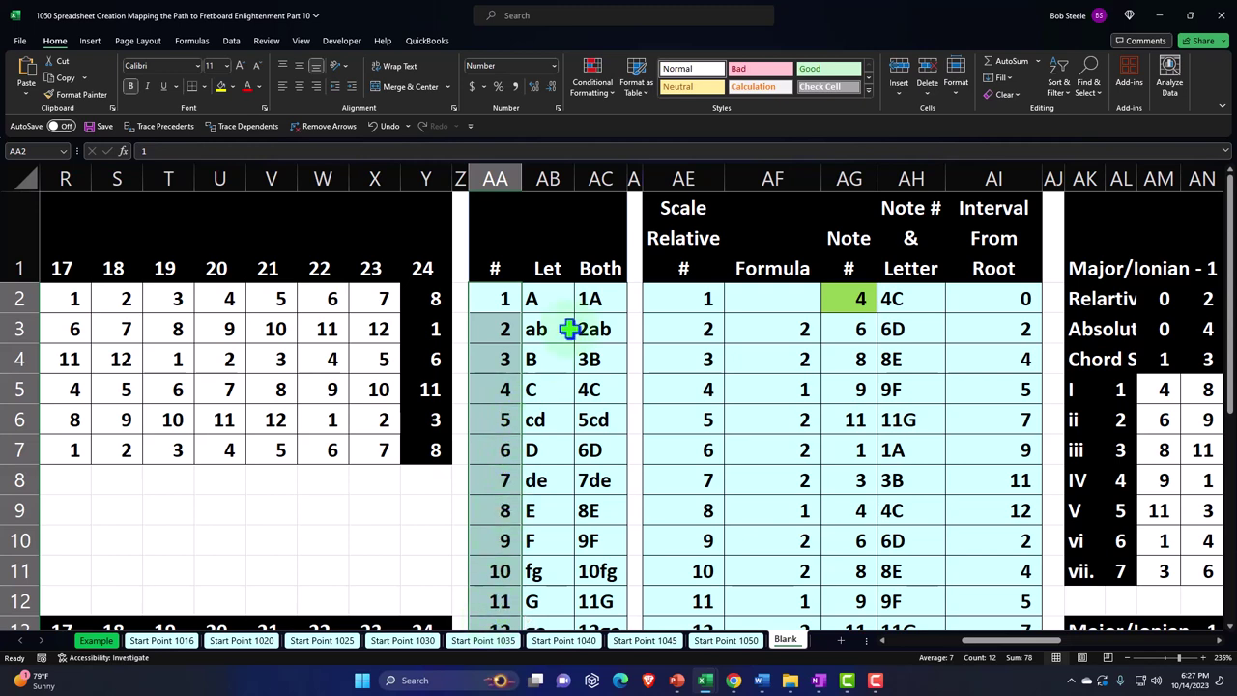
Enter the formula =AA2&AB2 in cell AC2 to join the note number and letter
left_click(587, 298)
type("=AA2&AB2")
key("Return")
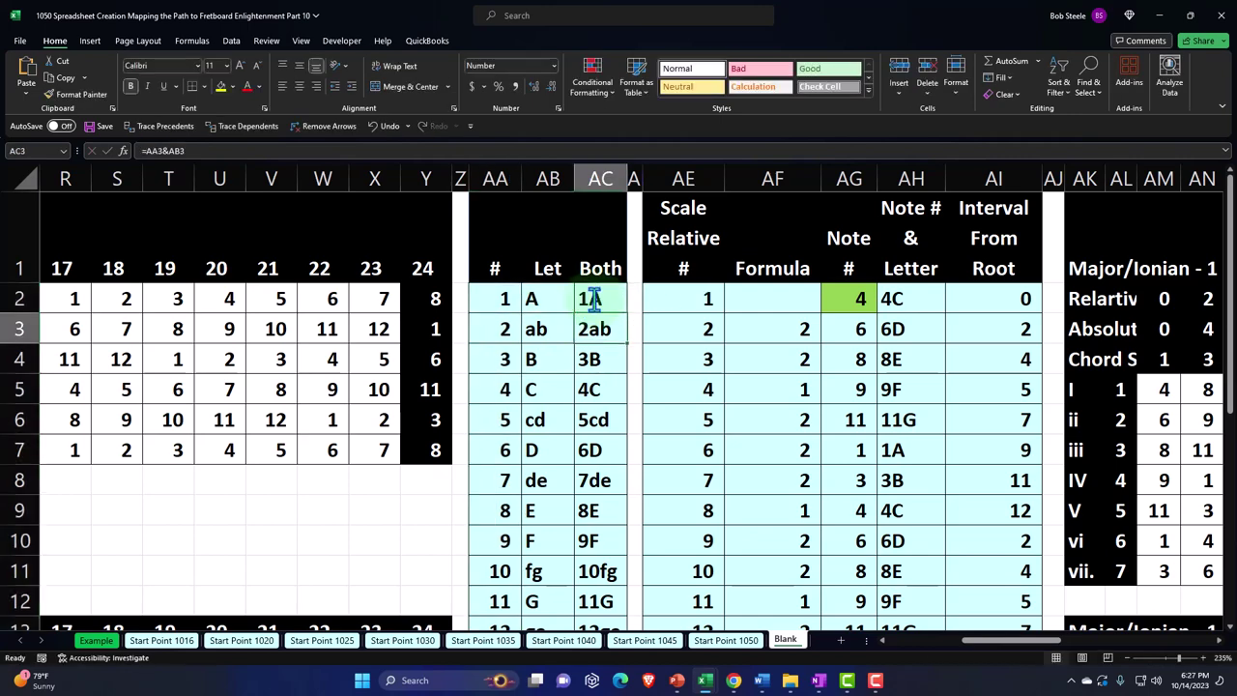
Examine the numbered fretboard from column A and the combined number-and-letter fretboard below it in rows 13 to 19
key("Left")
key("Left")
key("Left")
key("Left")
key("Left")
key("Left")
key("Left")
key("Left")
key("Left")
key("Left")
key("Left")
key("Left")
key("Left")
key("Left")
key("Left")
key("Left")
key("Left")
key("Left")
key("Left")
key("Left")
key("Left")
key("Left")
key("Left")
key("Left")
key("Left")
key("Left")
key("Left")
key("Left")
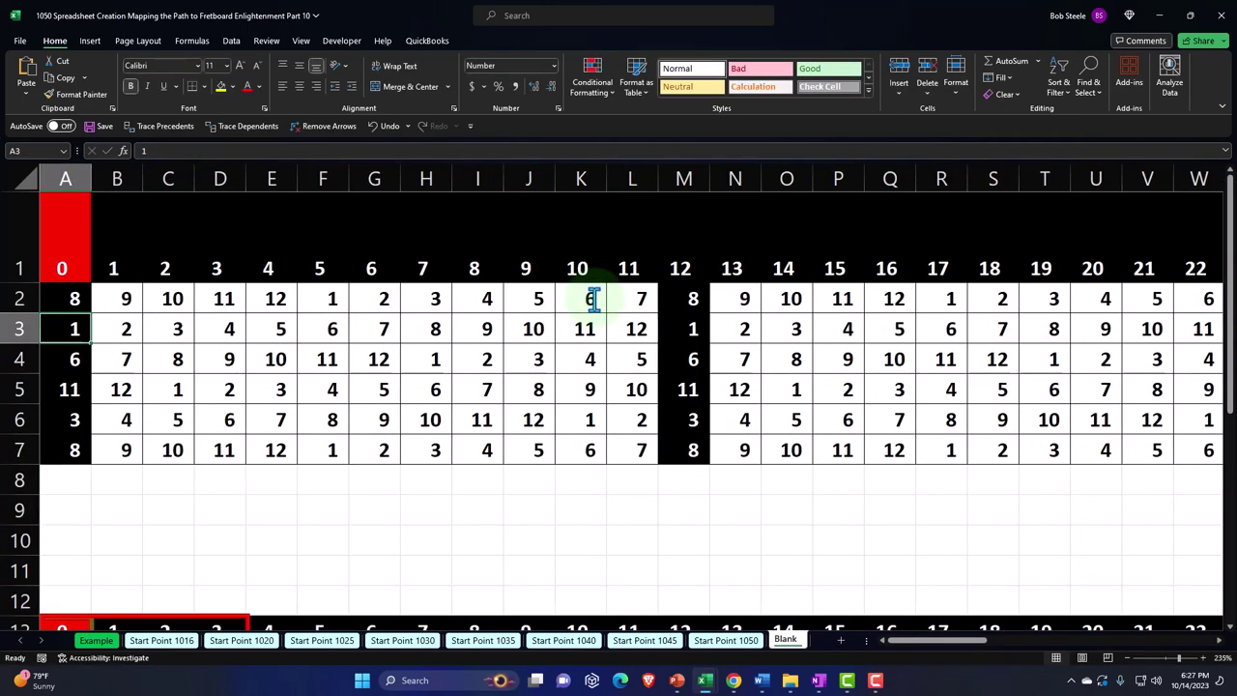
left_click(553, 371)
scroll(553, 371, "down", 4)
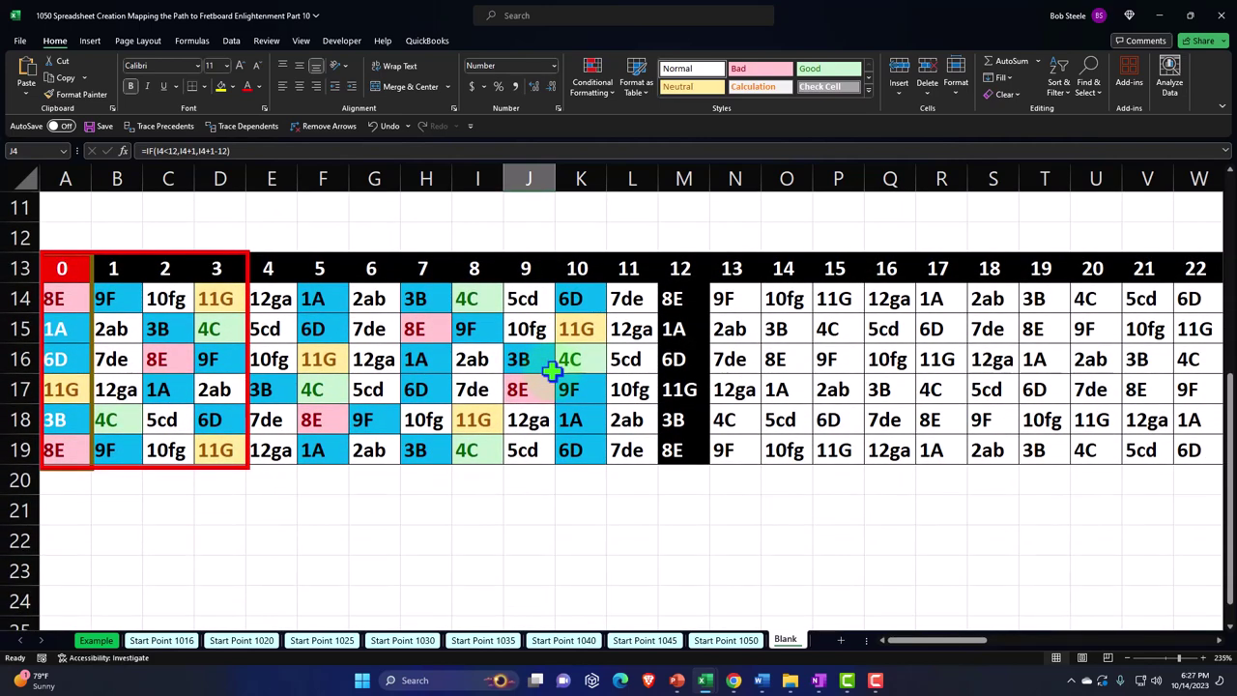
Try 3 as the scale's starting note number in cell AG2 and set it back to 4
scroll(553, 371, "up", 4)
left_click_drag(919, 642, 1021, 654)
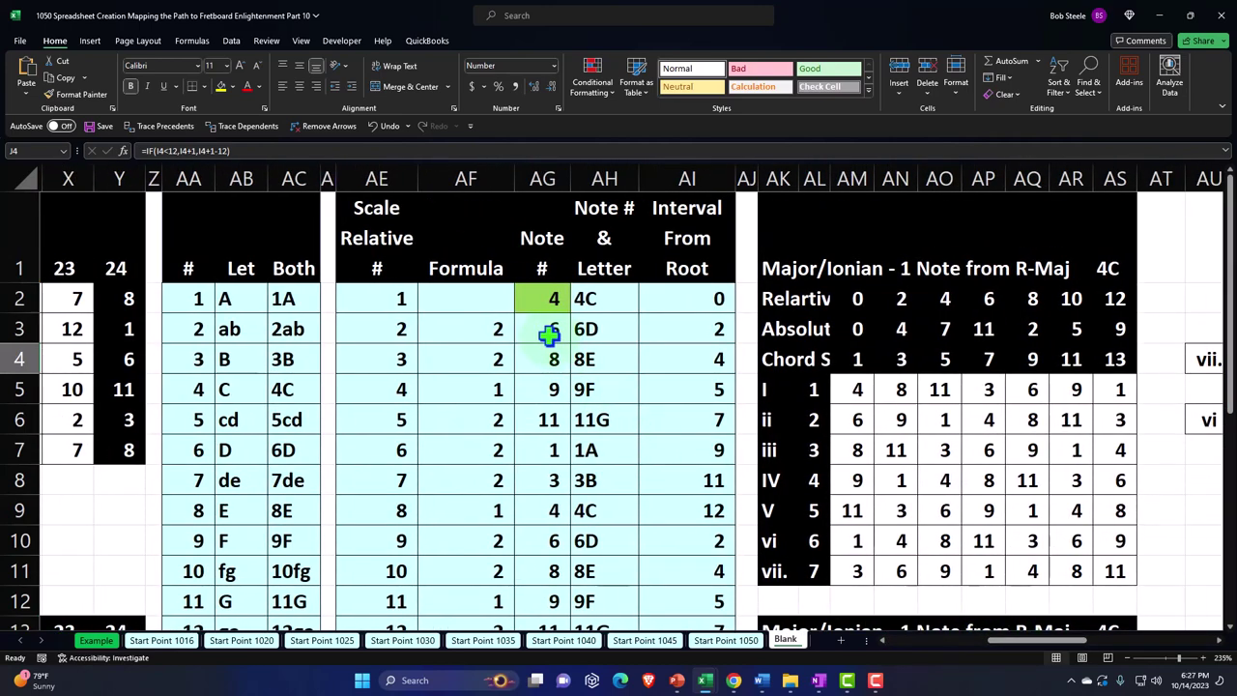
left_click(543, 301)
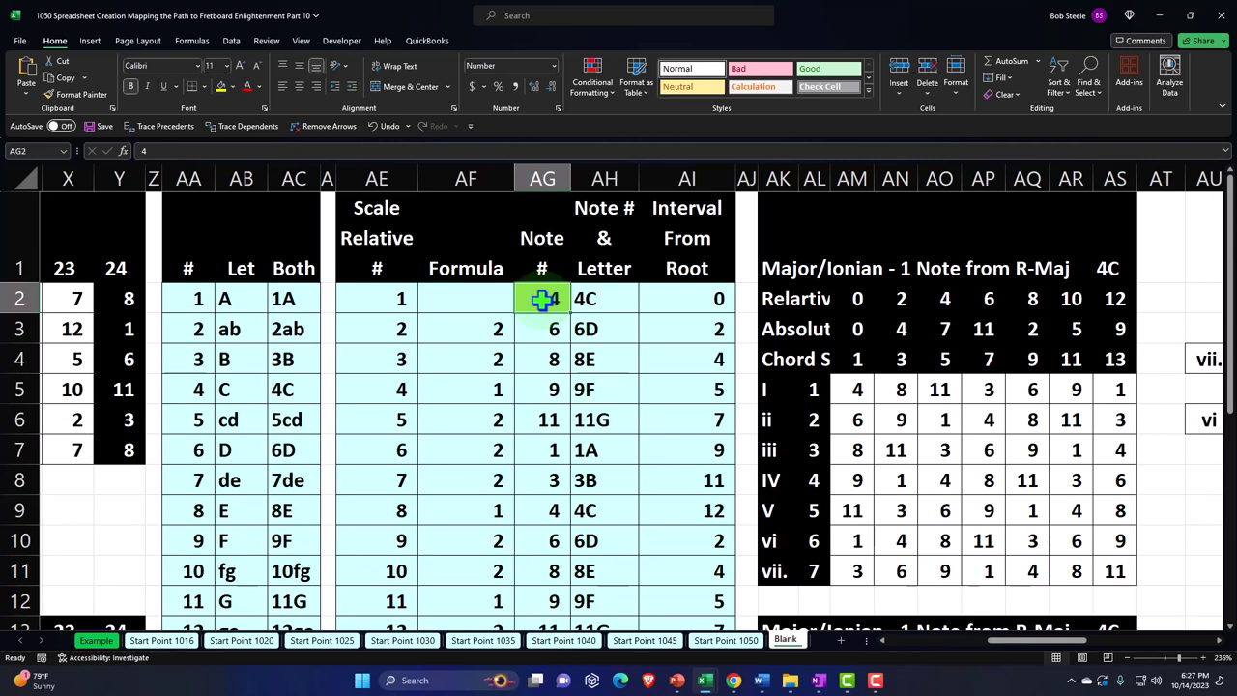
type("3")
key("Return")
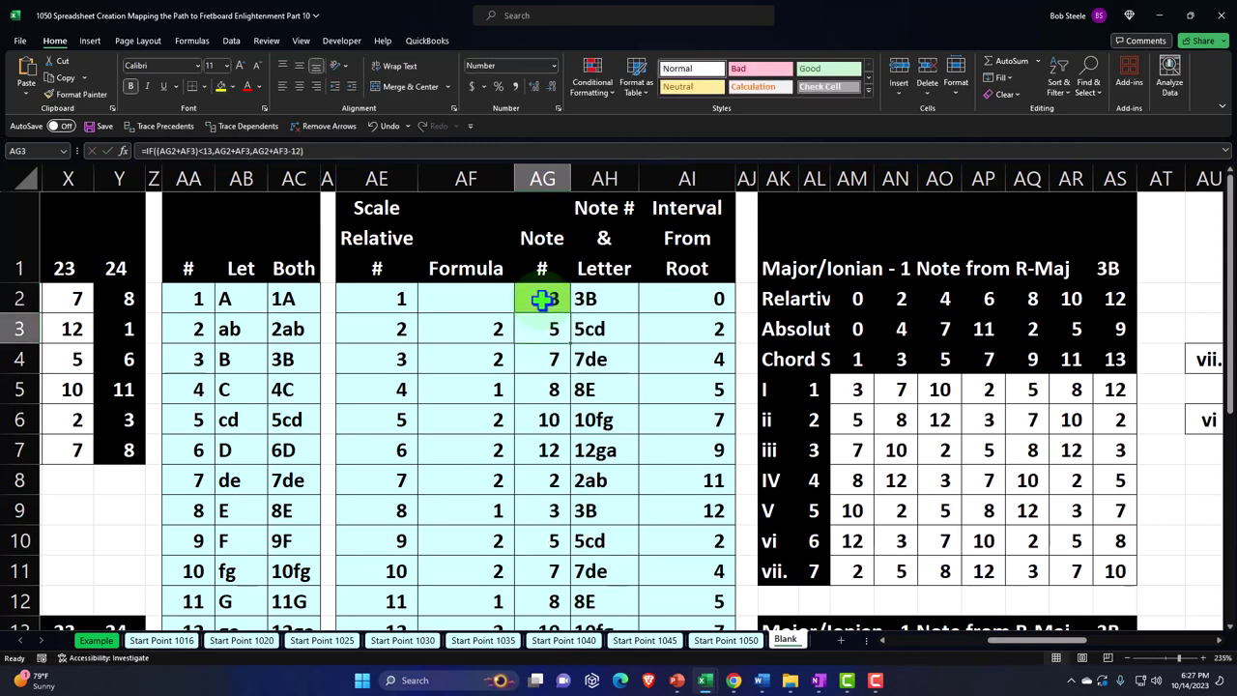
left_click(543, 299)
type("4")
key("Return")
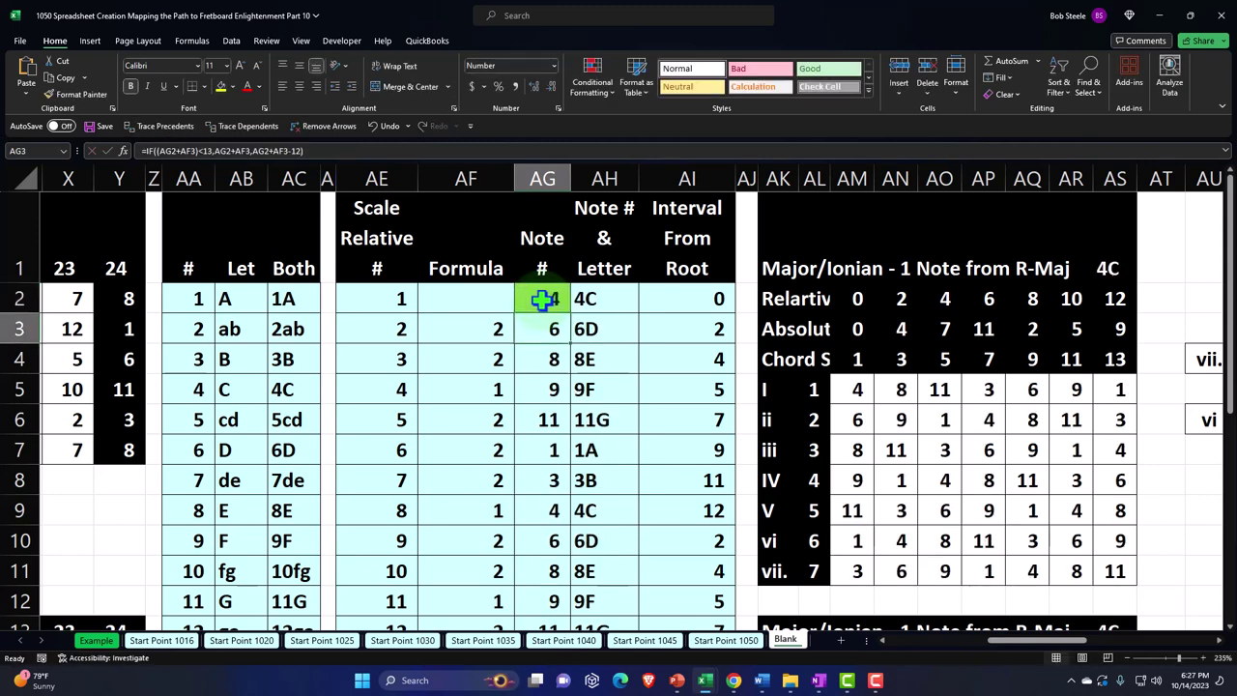
Examine the scale step pattern in the Formula column from AF3 down to AF9
key("Left")
key("Down")
key("Down")
key("Down")
key("Down")
key("Down")
key("Down")
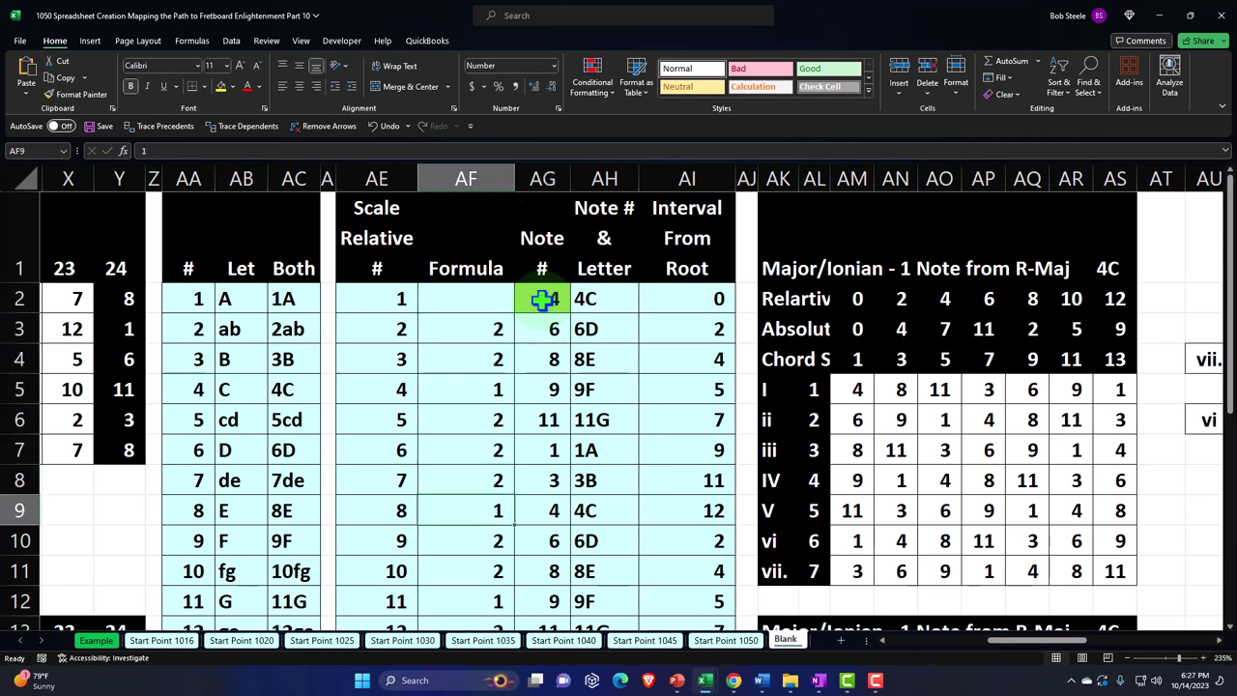
key("Up")
key("Up")
key("Up")
key("Up")
key("Up")
key("Up")
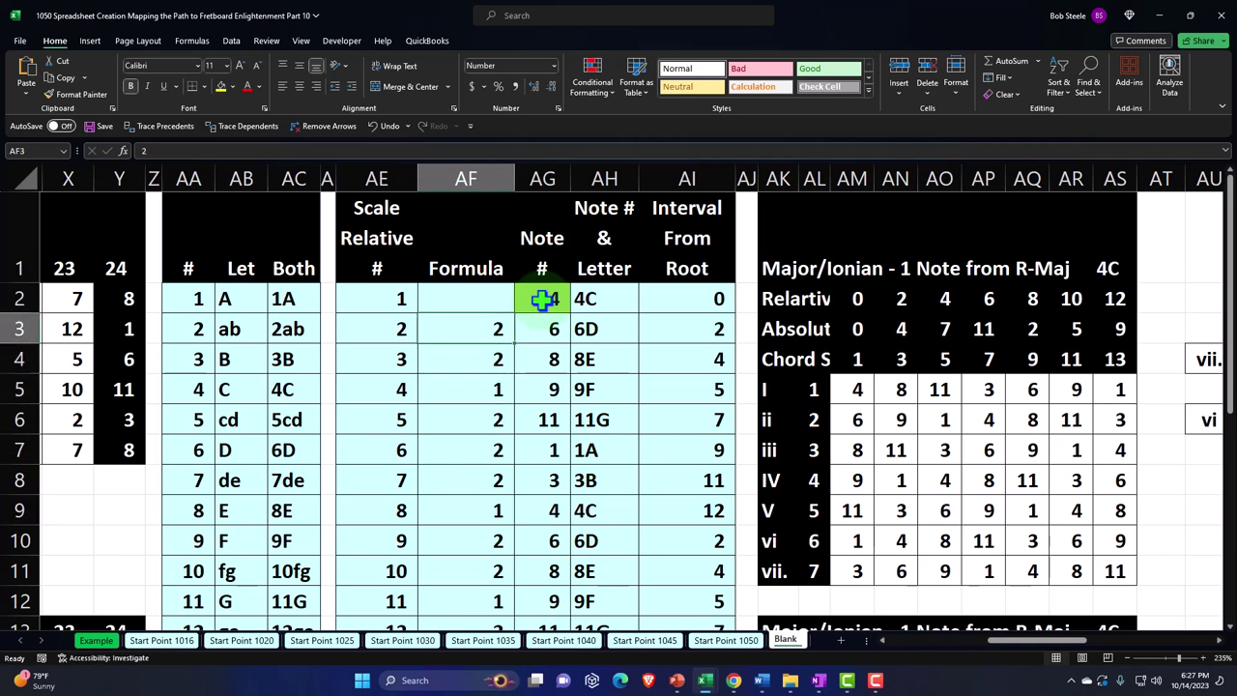
key("Down")
key("Down")
key("Down")
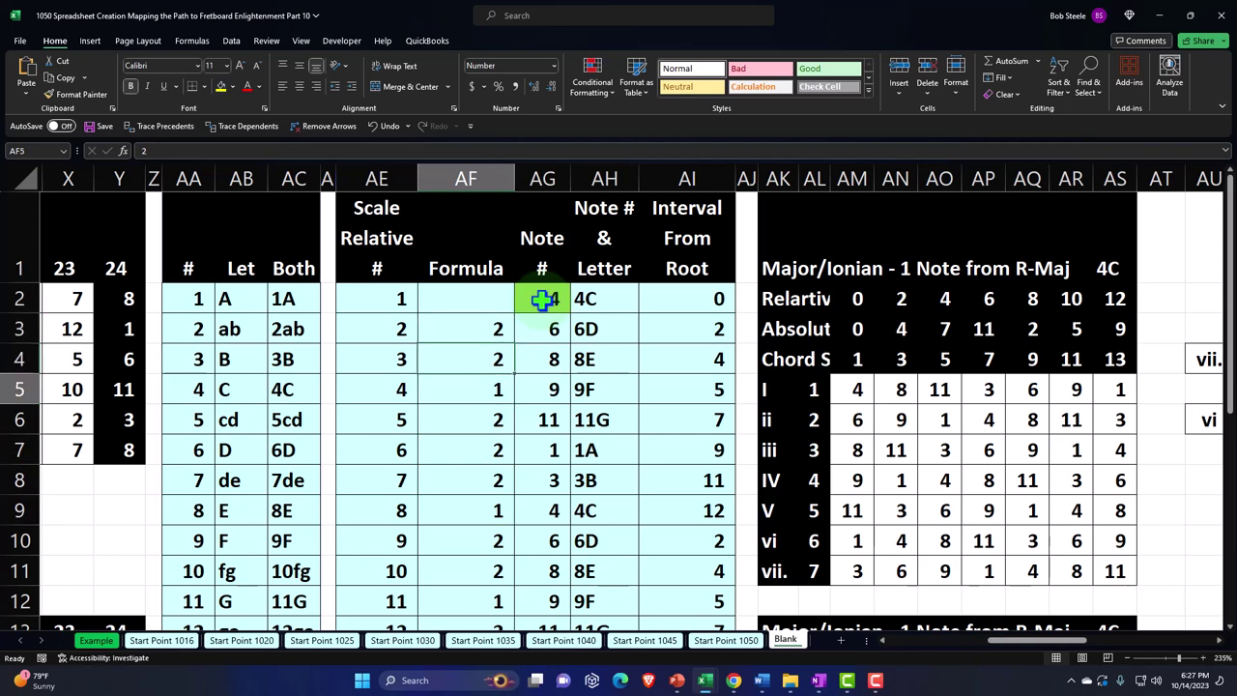
key("Down")
key("Down")
key("Down")
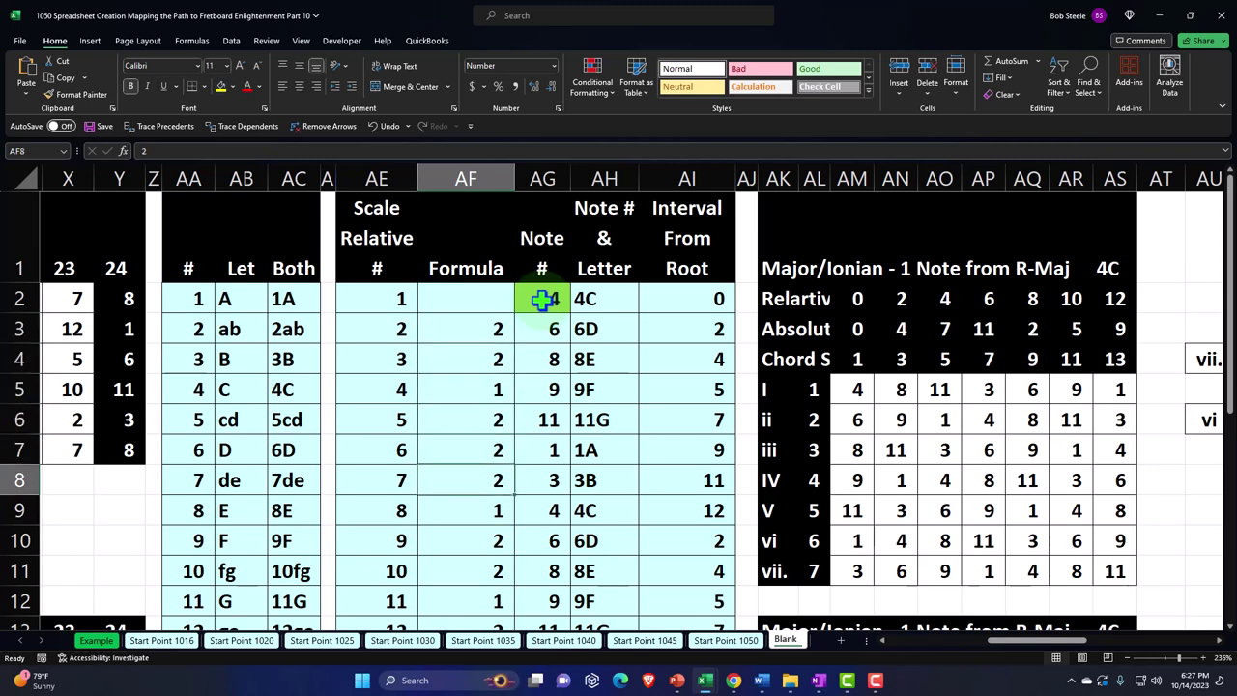
Inspect the IF formulas in the Note # column from AG3 to AG6 and the XLOOKUP formula in AH2
left_click(543, 300)
double_click(541, 327)
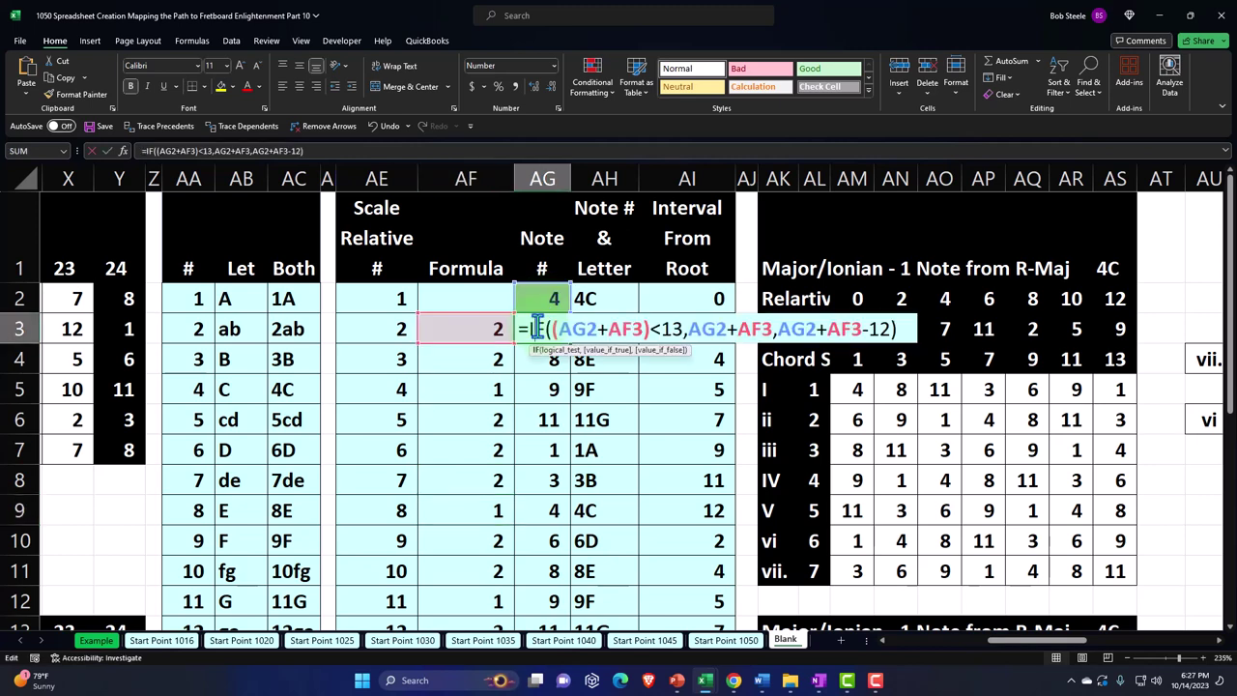
key("Return")
double_click(543, 354)
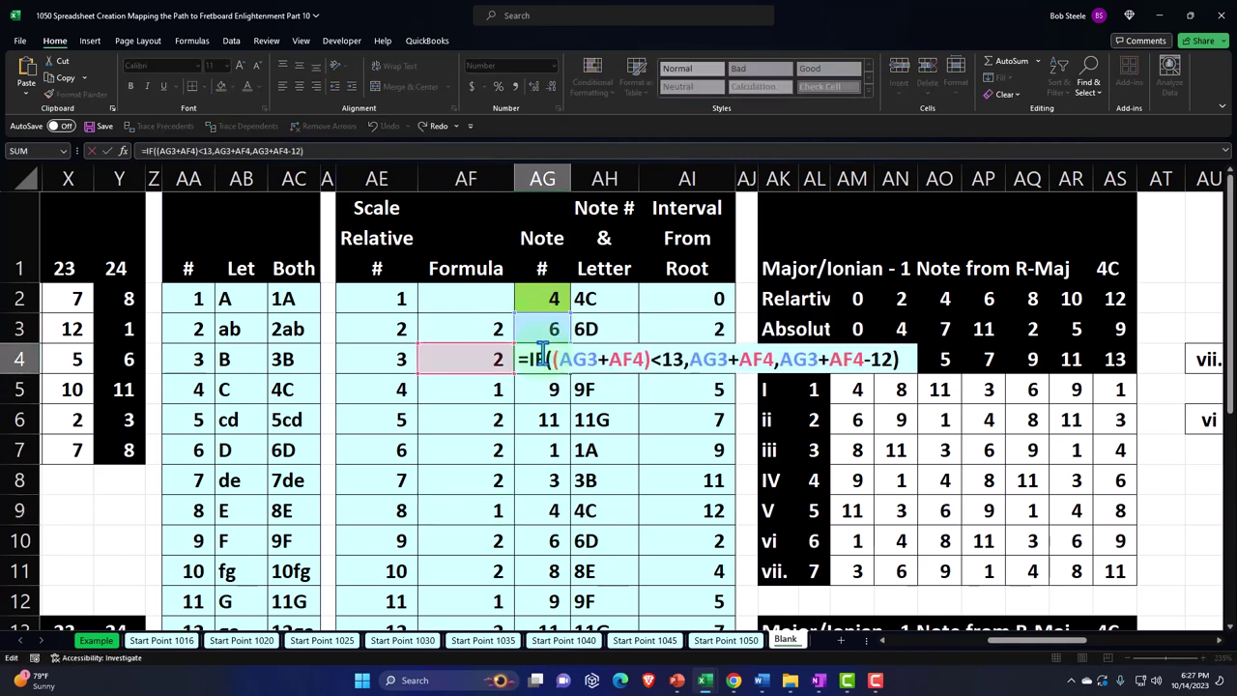
key("Return")
double_click(551, 388)
key("Return")
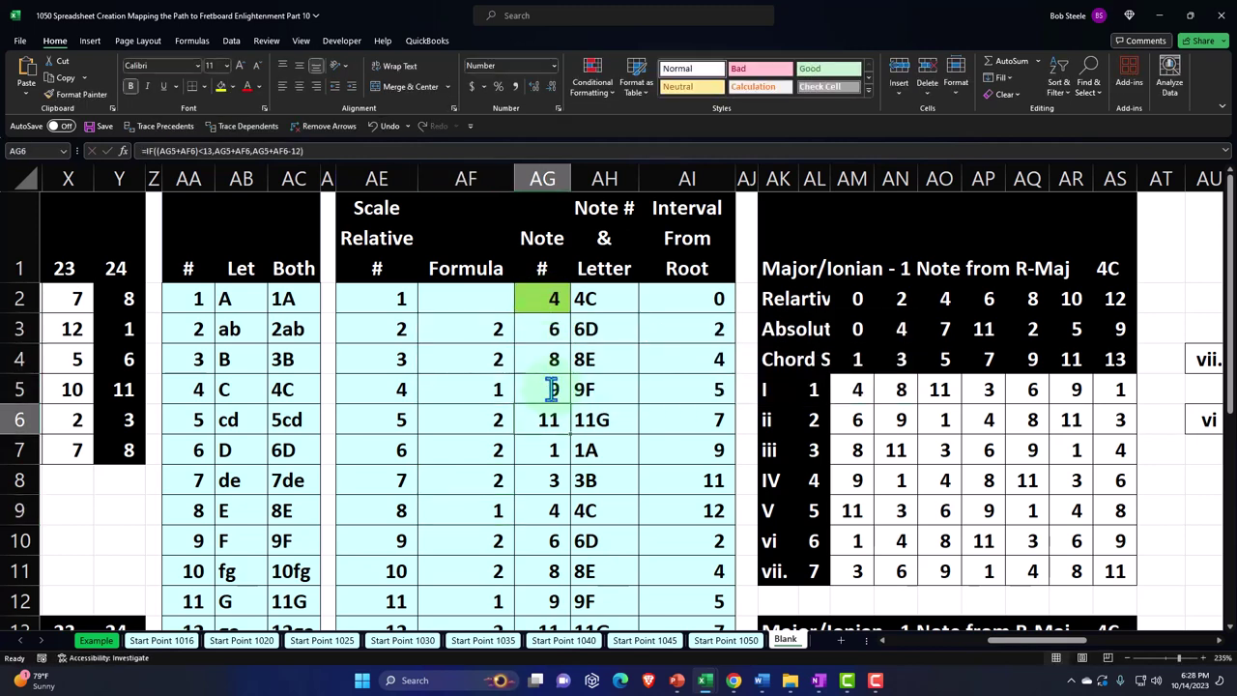
double_click(537, 419)
key("Return")
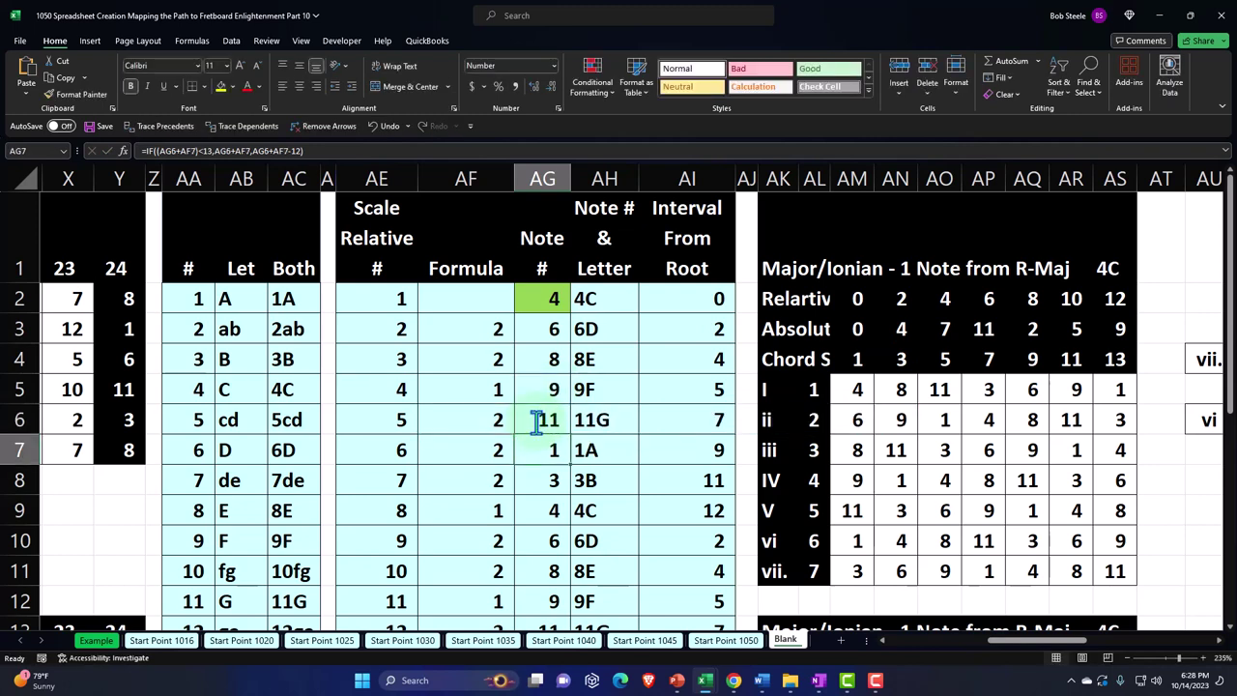
double_click(612, 306)
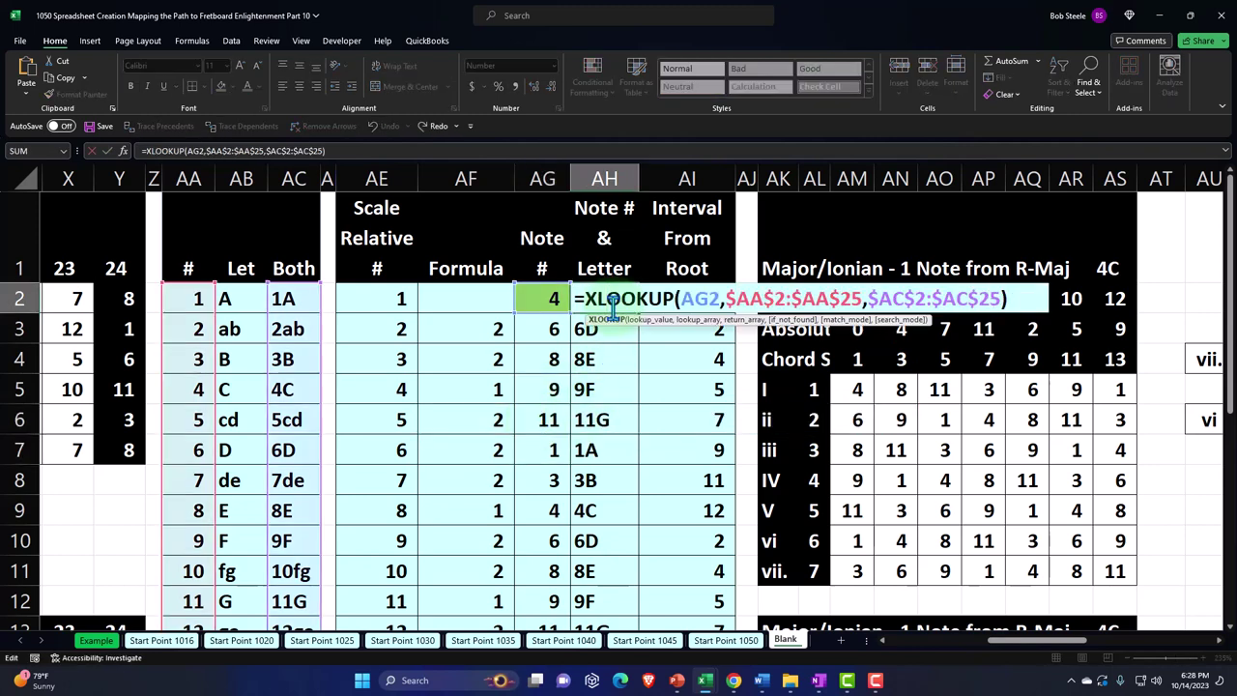
key("Return")
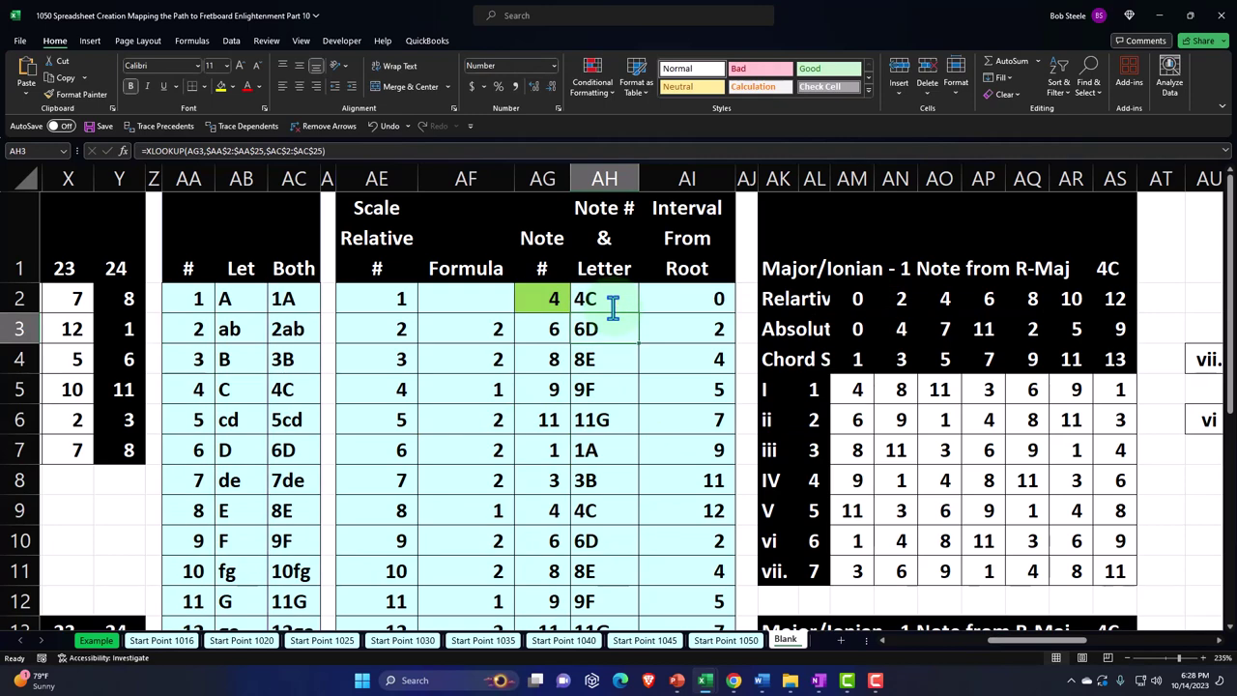
Examine the Major/Ionian chord table and inspect the Roman numeral formula in cell AK5
key("Right")
key("Right")
key("Right")
key("Right")
key("Right")
key("Right")
key("Right")
key("Right")
key("Right")
key("Right")
key("Right")
key("Right")
key("Right")
key("Right")
key("Right")
key("Right")
key("Right")
key("Right")
key("Right")
key("Right")
key("Right")
key("Right")
key("Right")
key("Right")
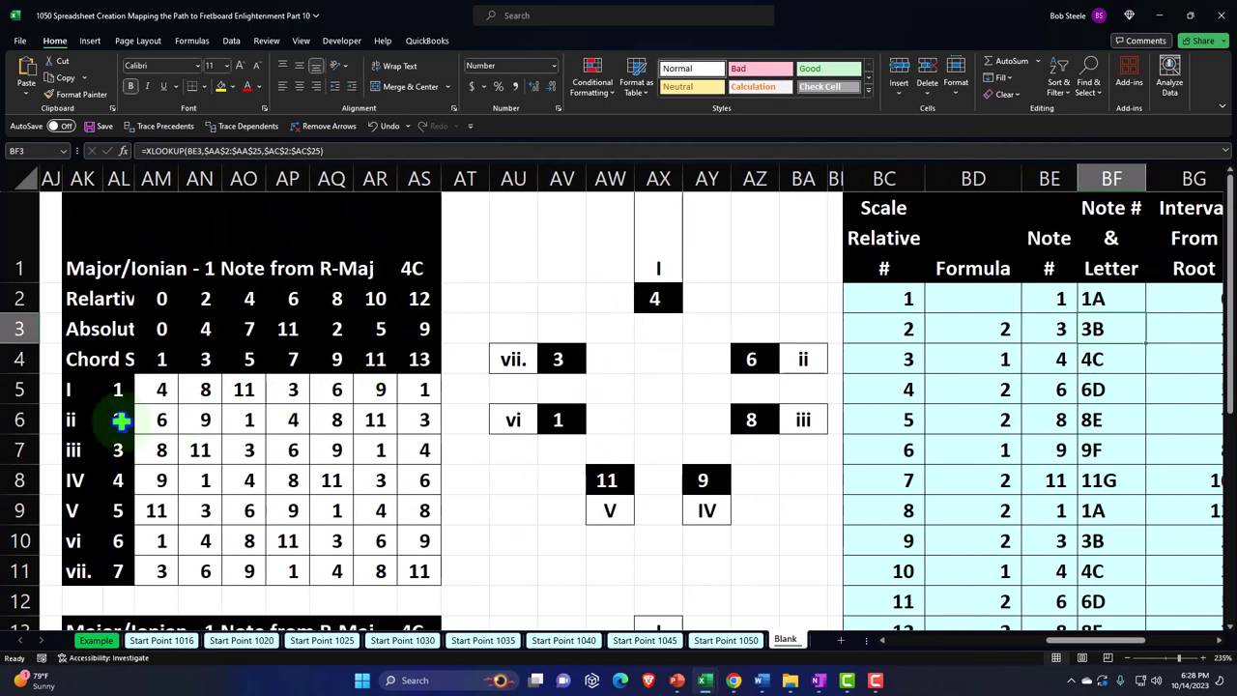
left_click(97, 390)
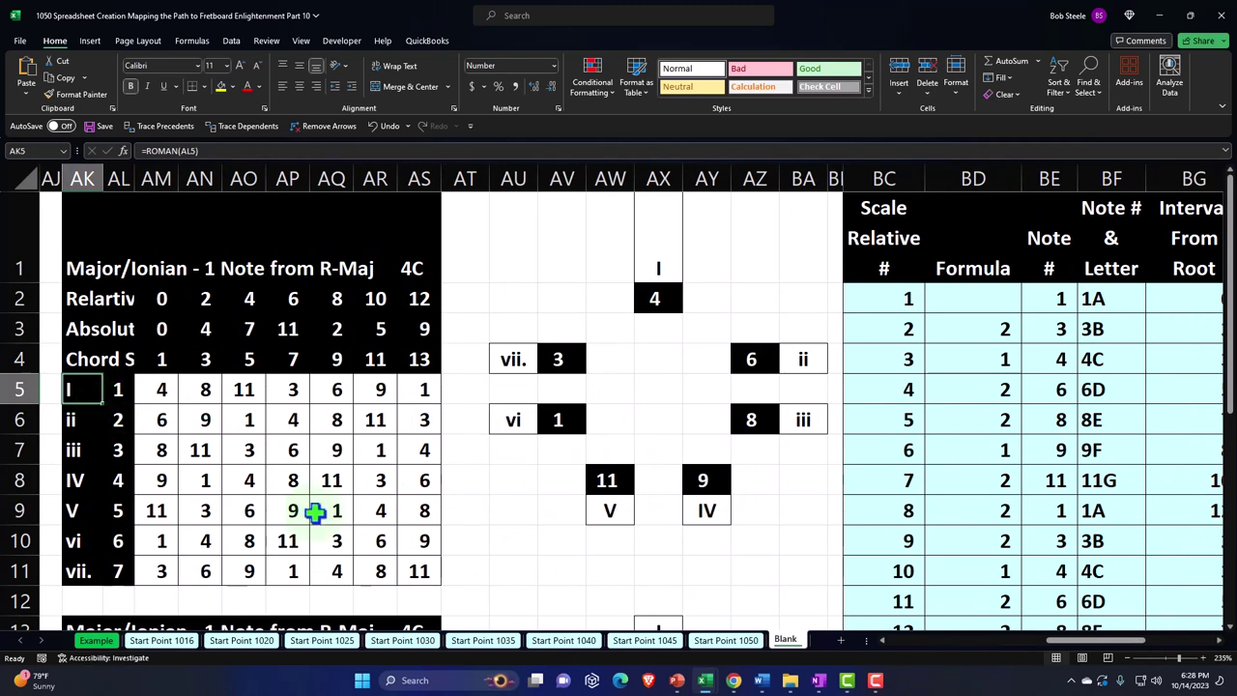
left_click(117, 392)
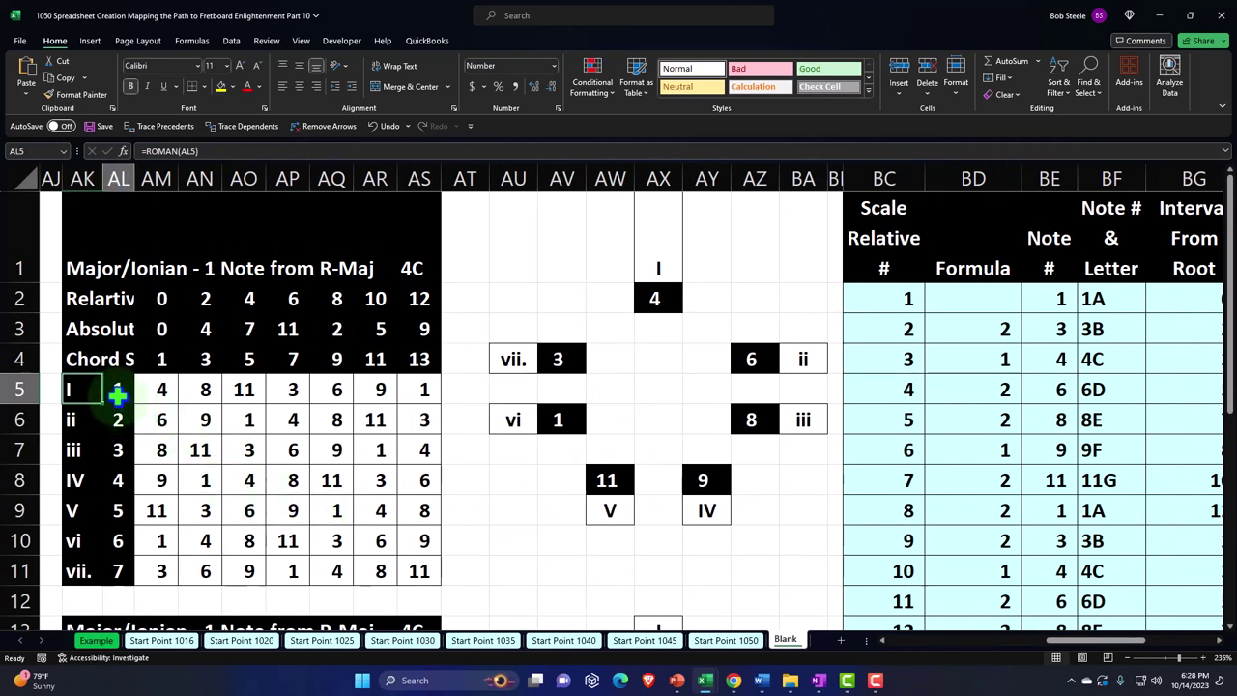
key("Left")
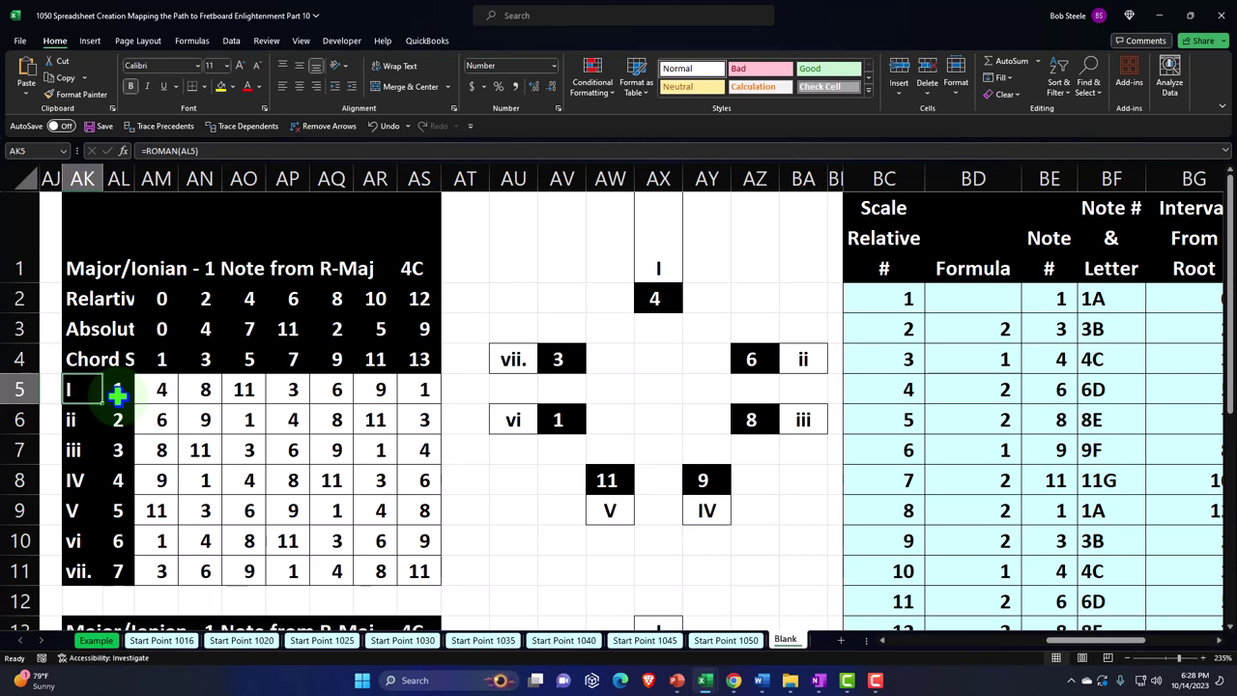
Inspect how the scale wheel cells AX2 and AZ6 link to the chord table, including the formula in AM5
left_click(679, 301)
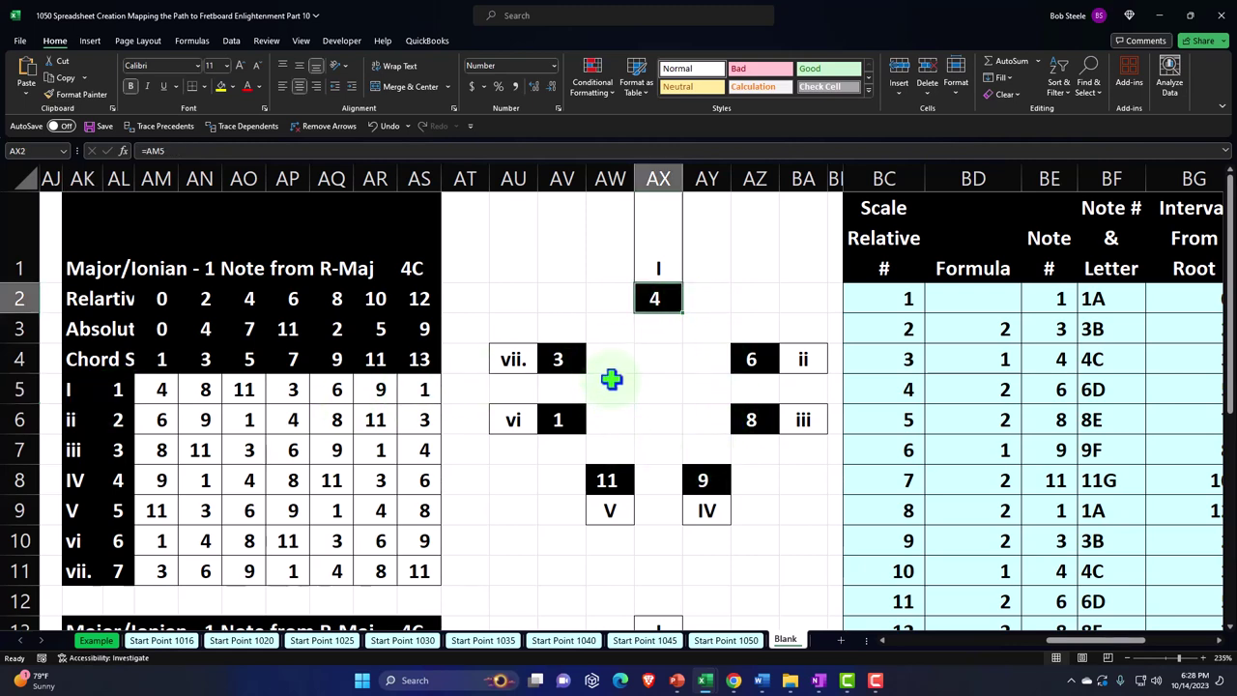
left_click(162, 388)
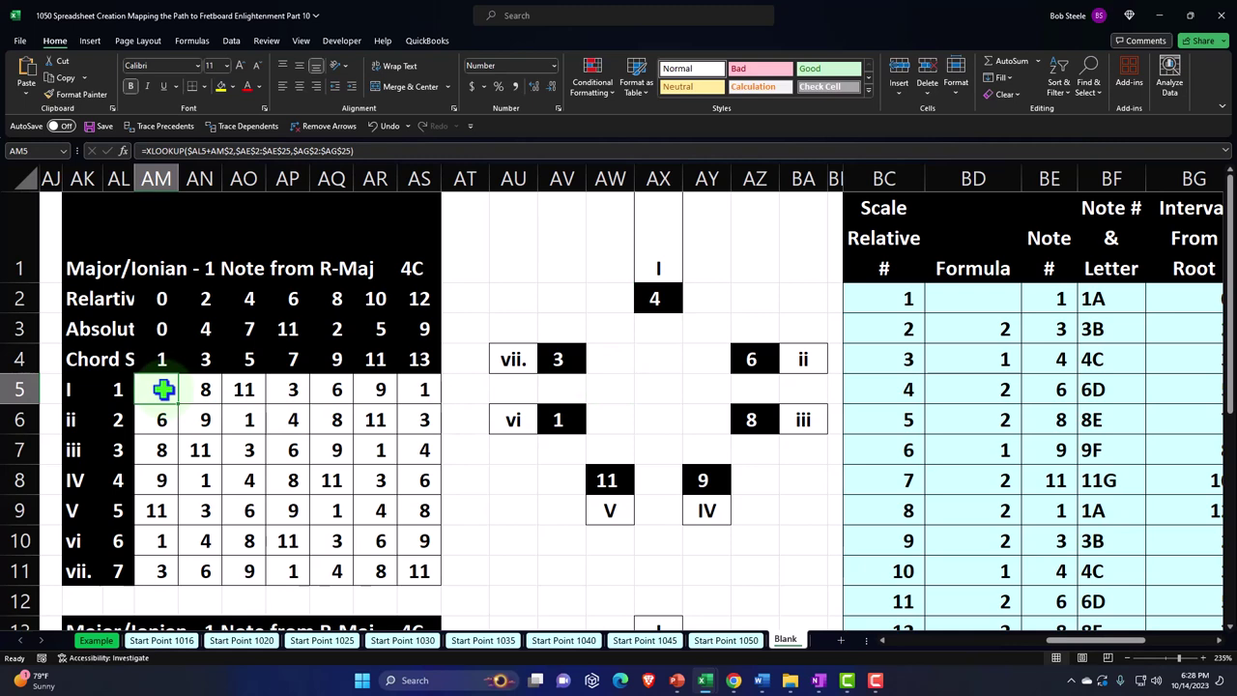
left_click(669, 299)
left_click(744, 414)
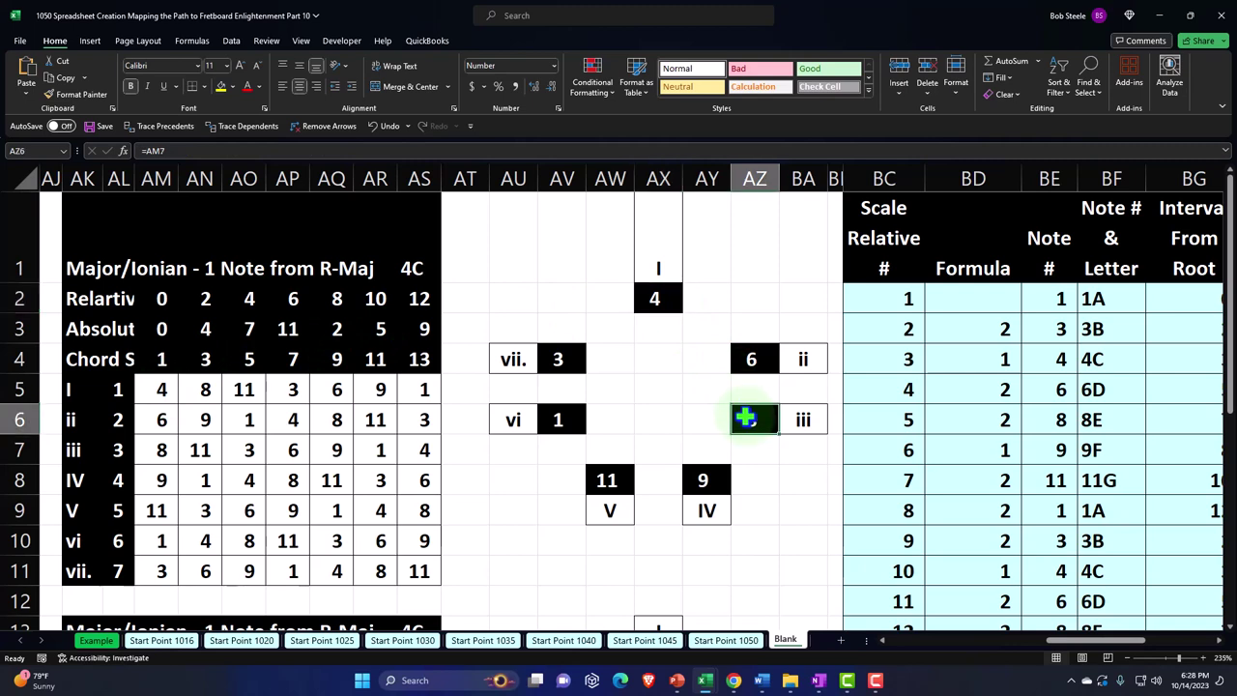
Check the link in scale wheel cell AW8 and review the Minor/Aeolian scale table and chord table in columns BC to BW
left_click(611, 479)
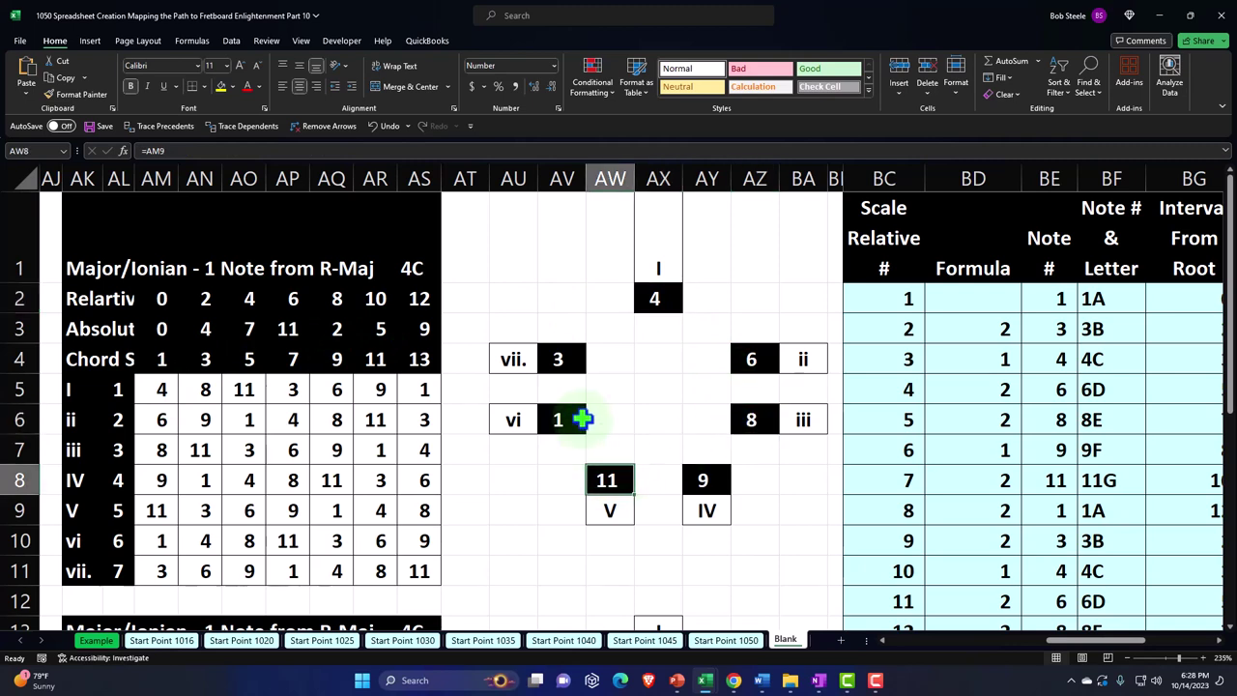
left_click(728, 251)
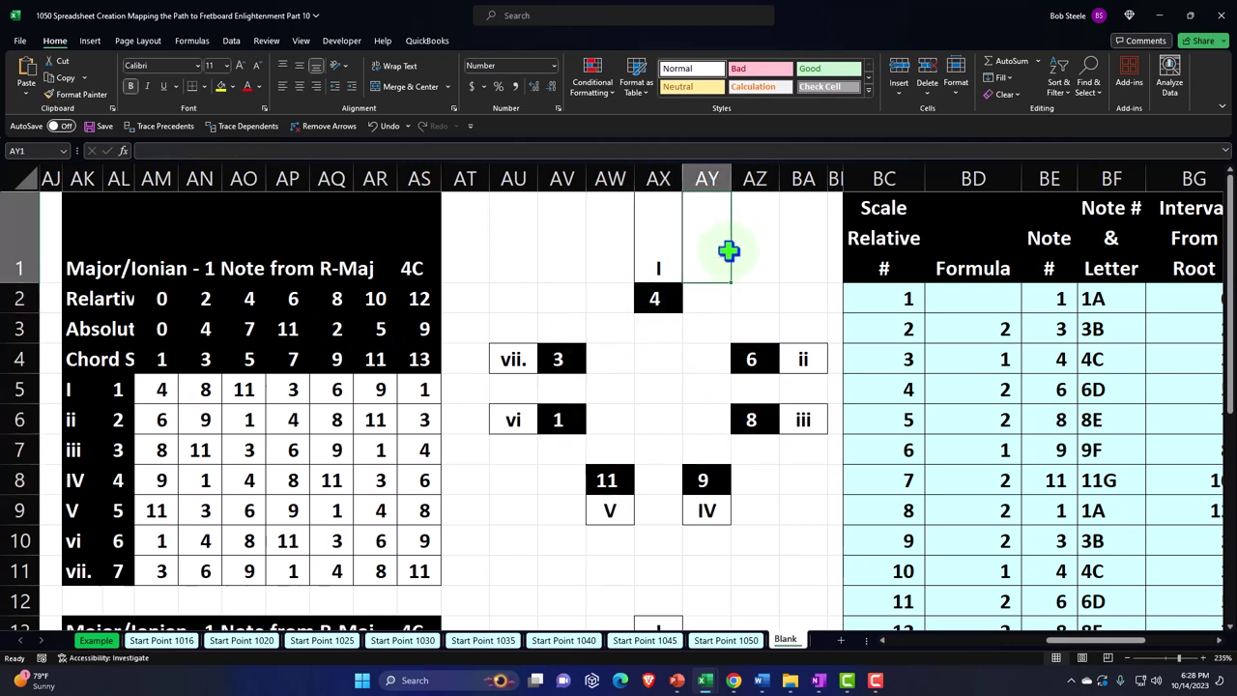
key("Right")
key("Right")
key("Right")
key("Right")
key("Right")
key("Right")
key("Right")
key("Right")
key("Right")
key("Right")
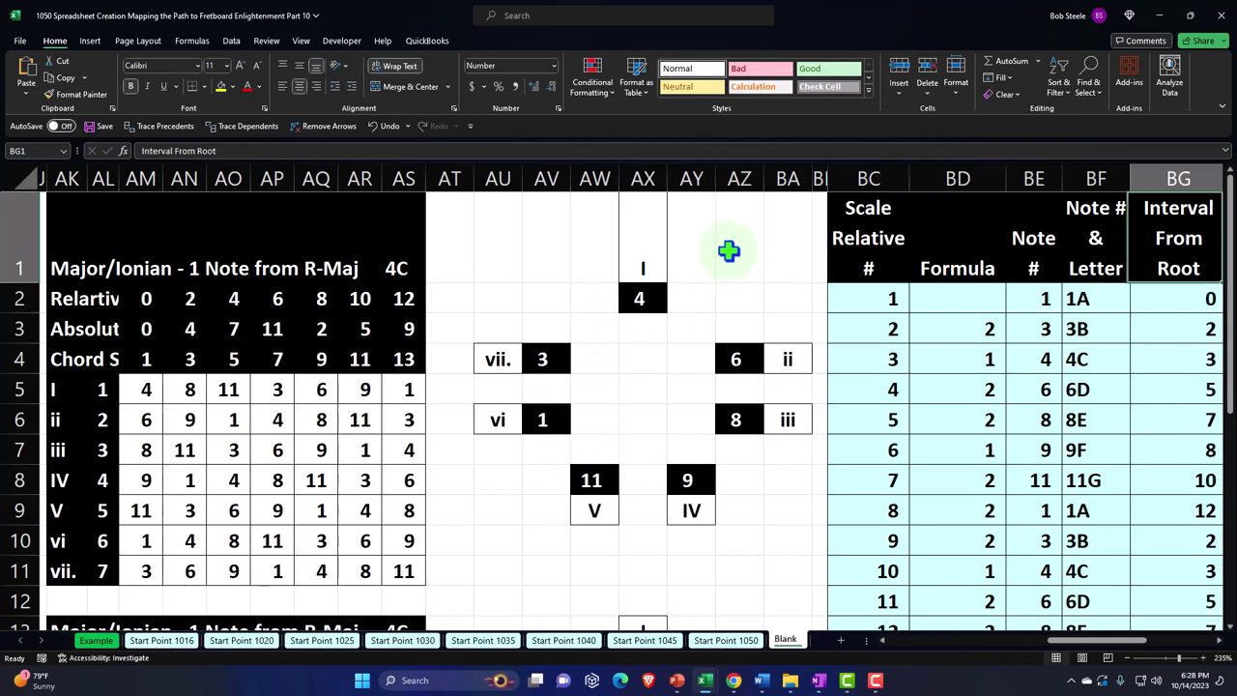
key("Right")
key("Right")
key("Right")
key("Right")
key("Right")
key("Right")
key("Right")
key("Right")
key("Right")
key("Right")
key("Right")
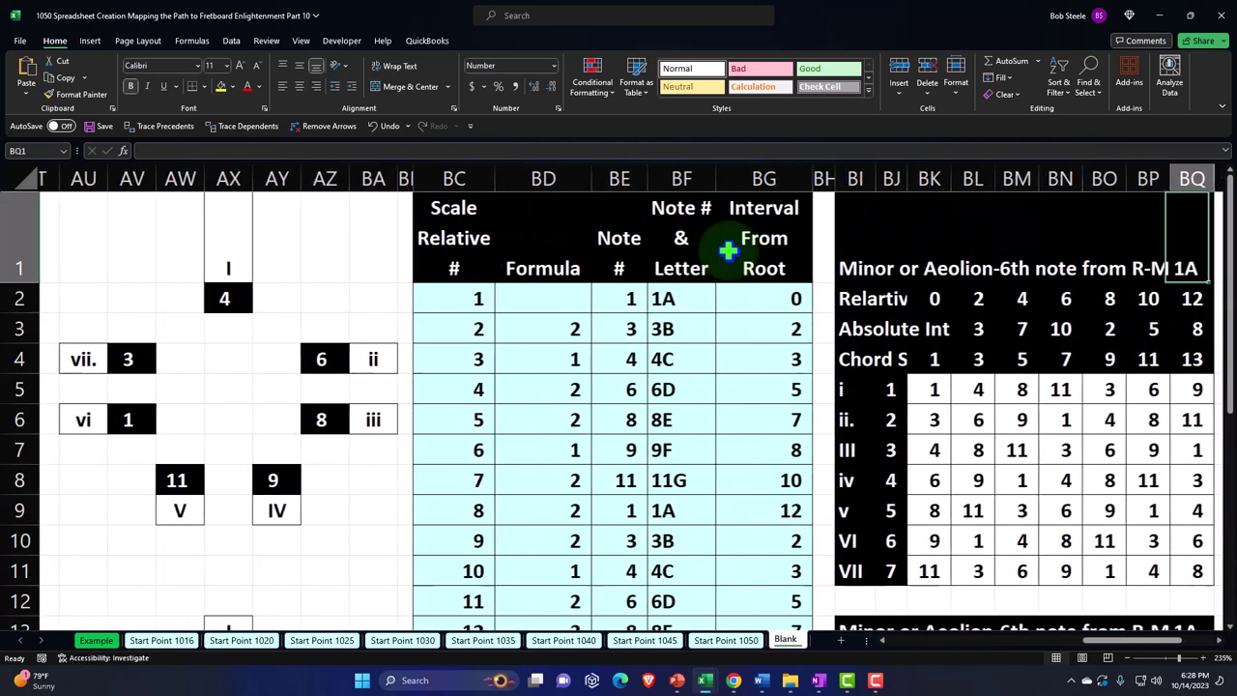
key("Right")
key("Right")
key("Right")
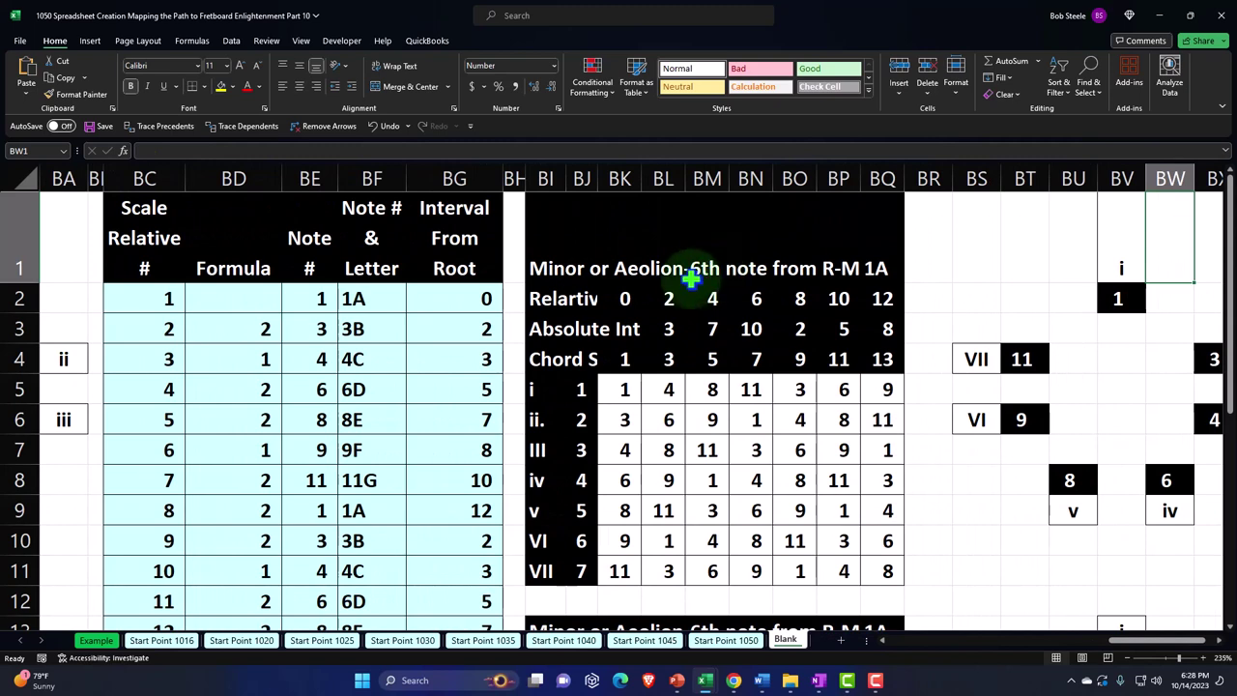
left_click(572, 273)
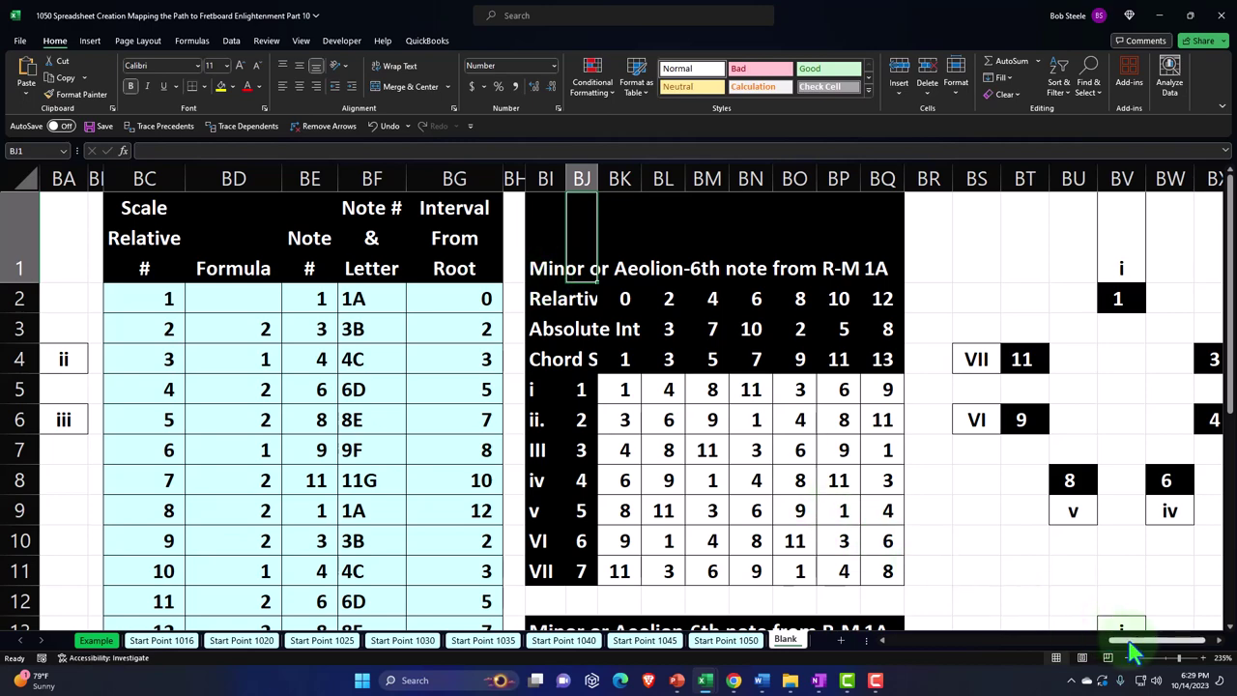
Trace the Major/Ionian scale wheel clockwise from the I position in AX1 through the ii position to the vi position in AV6
left_click_drag(1131, 646, 1049, 657)
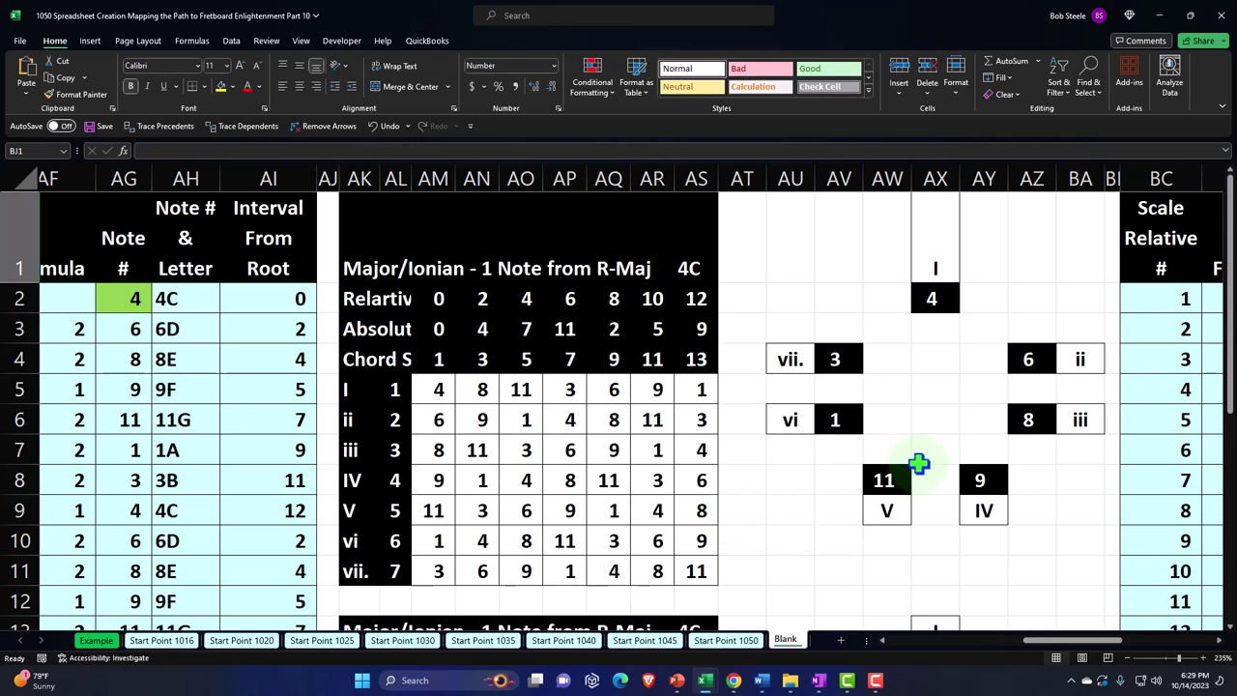
left_click(1024, 362)
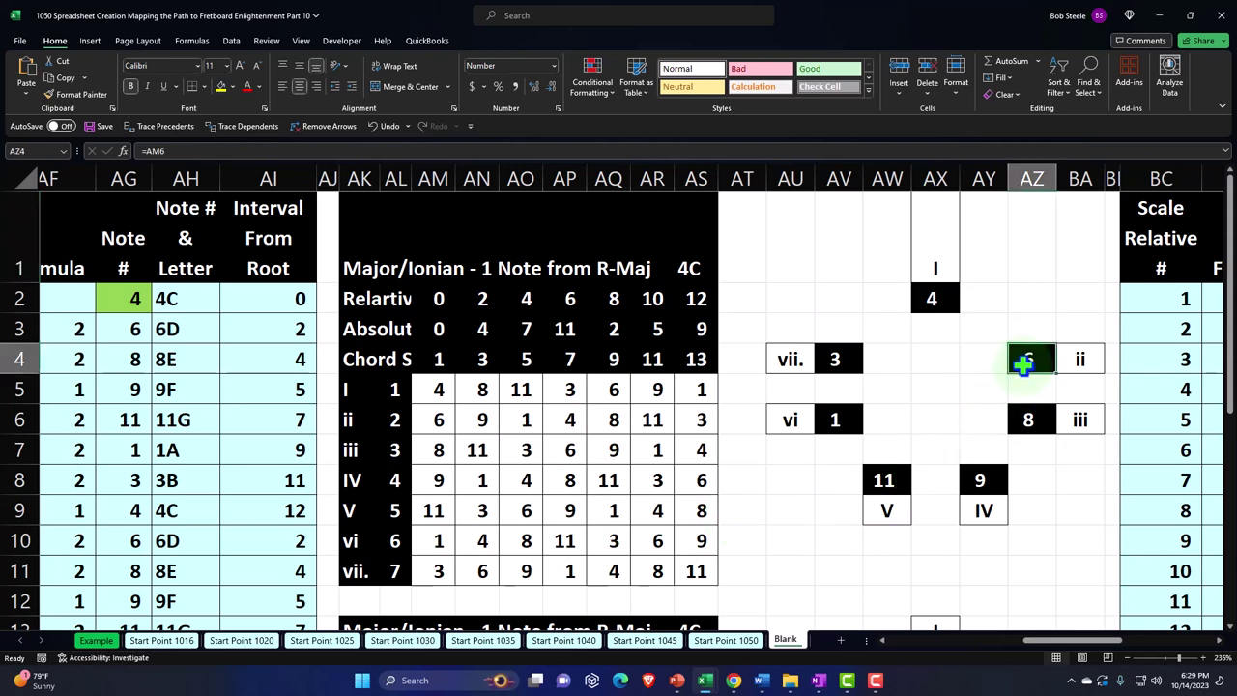
left_click(935, 269)
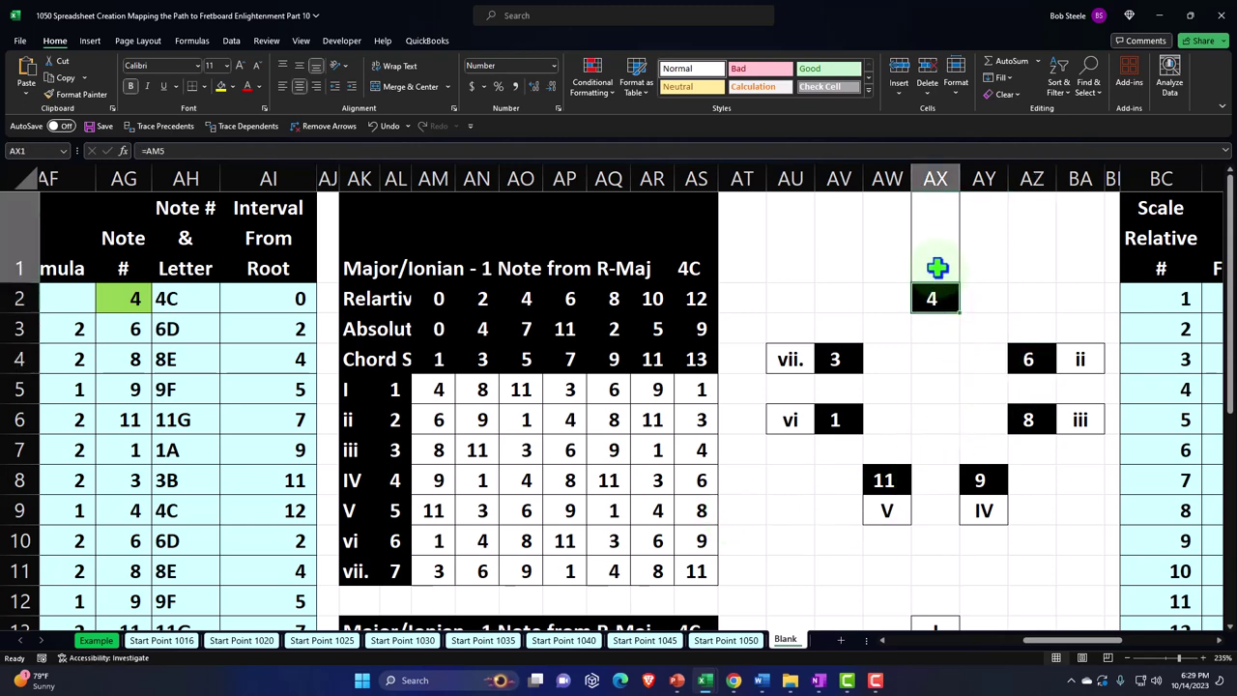
key("Right")
key("Right")
key("Right")
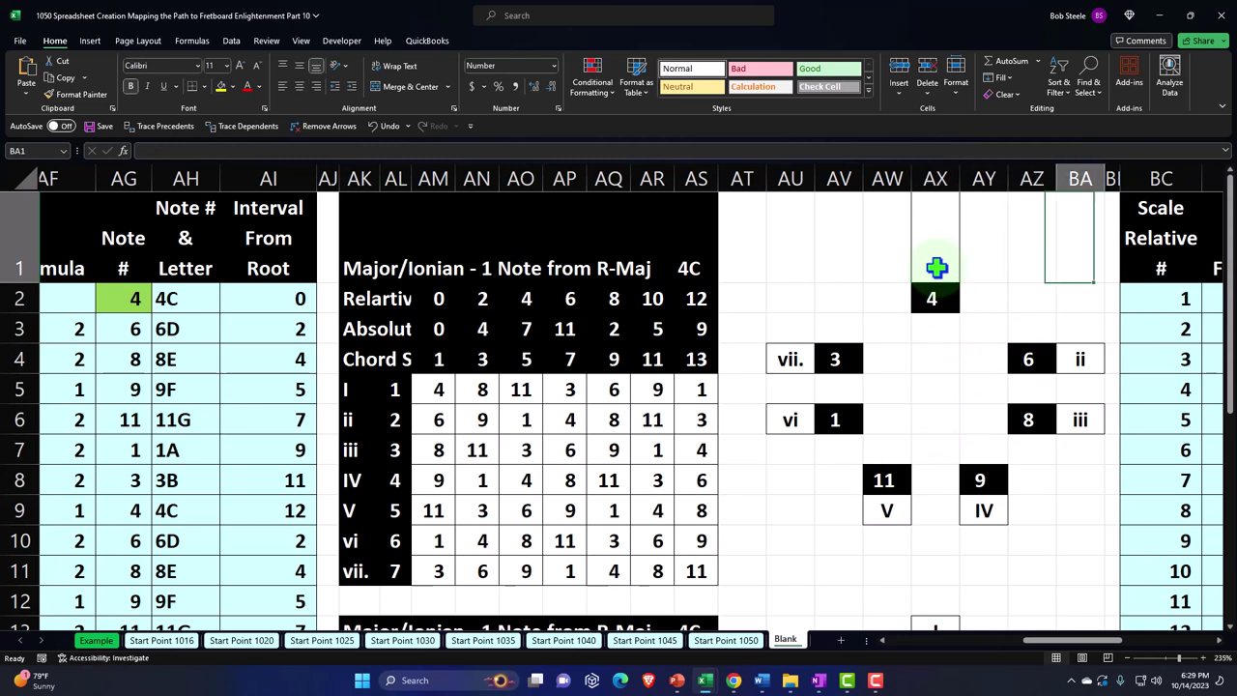
key("Down")
key("Down")
key("Down")
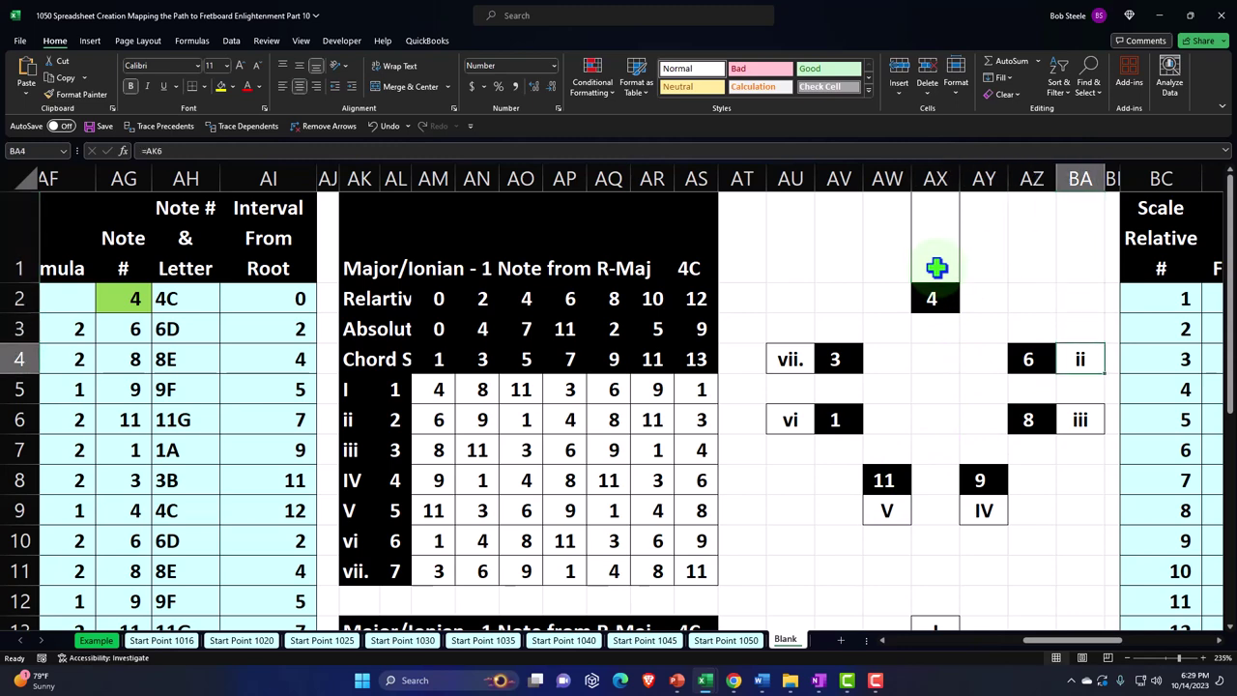
key("Down")
key("Down")
key("Down")
key("Left")
key("Left")
key("Left")
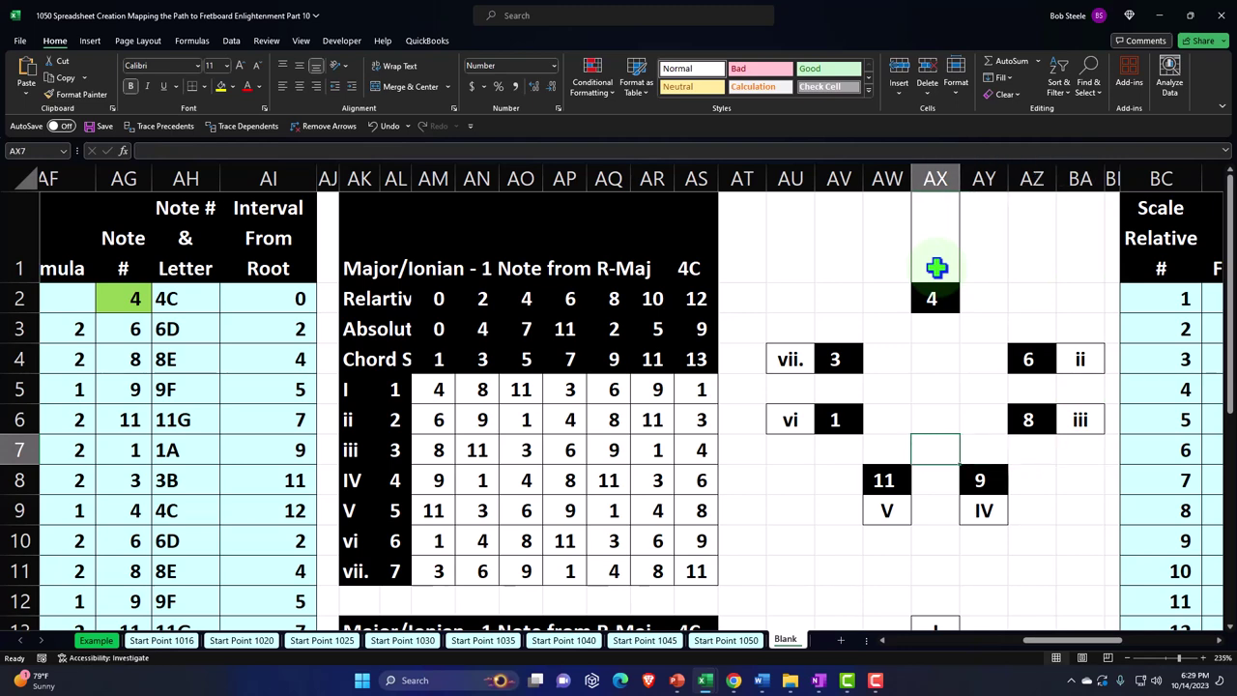
key("Left")
key("Left")
key("Up")
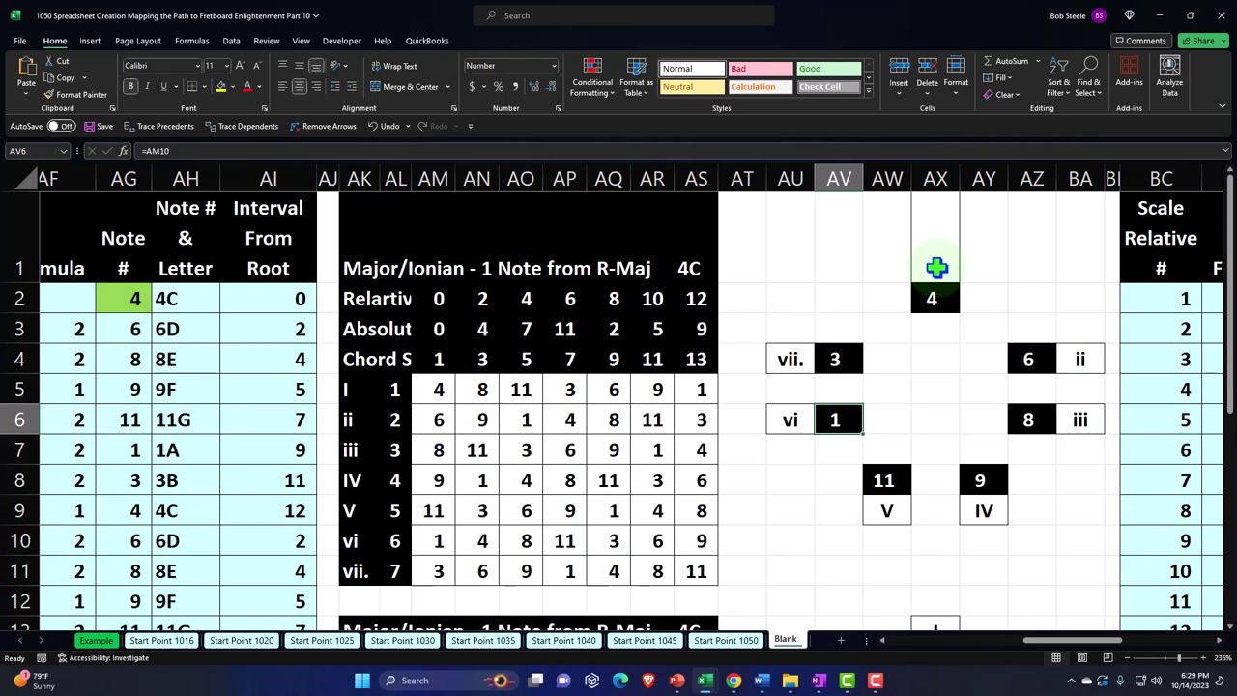
Compare the I and ii cells of the Major scale wheel, AX2 and AZ4, with the note-letter wheel's cell AZ16 below
left_click(1018, 347)
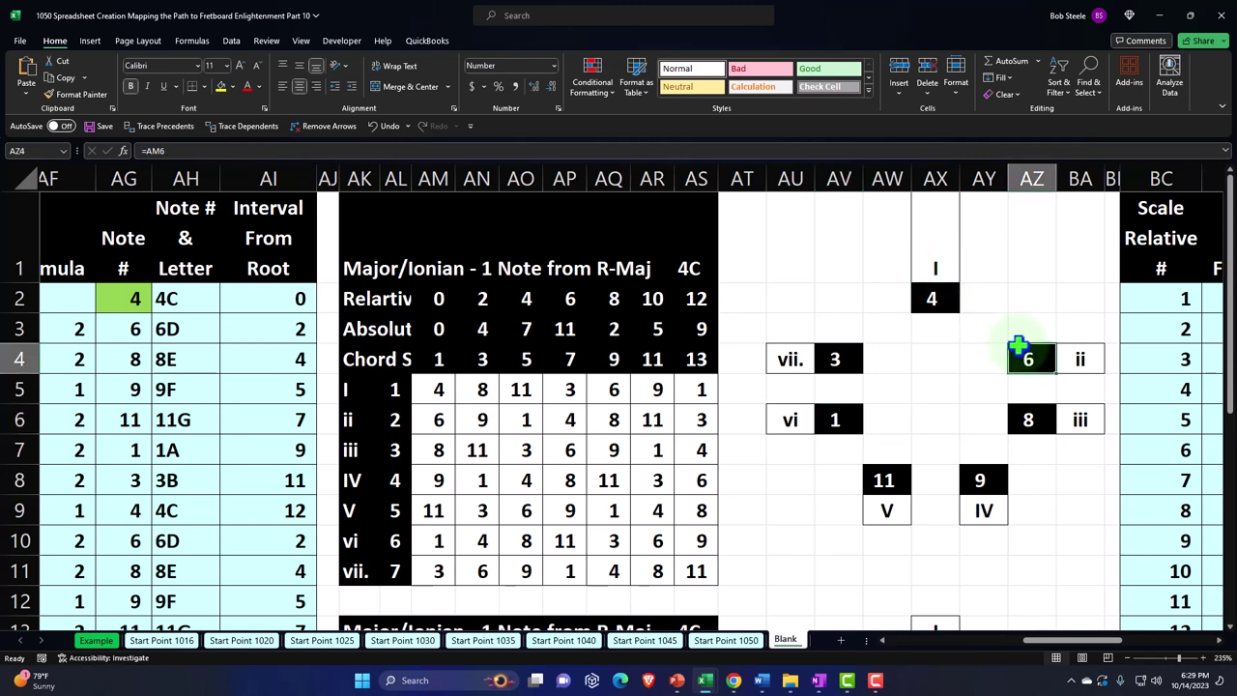
left_click(939, 298)
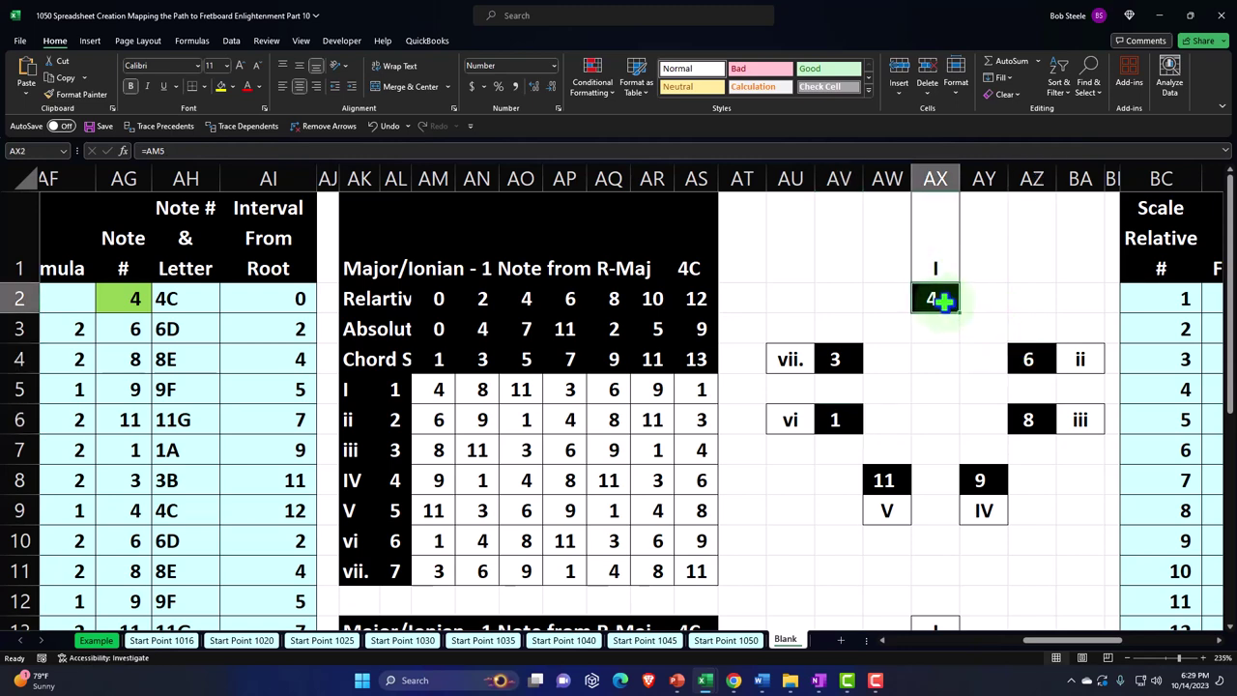
key("Down")
key("Right")
key("Right")
key("Down")
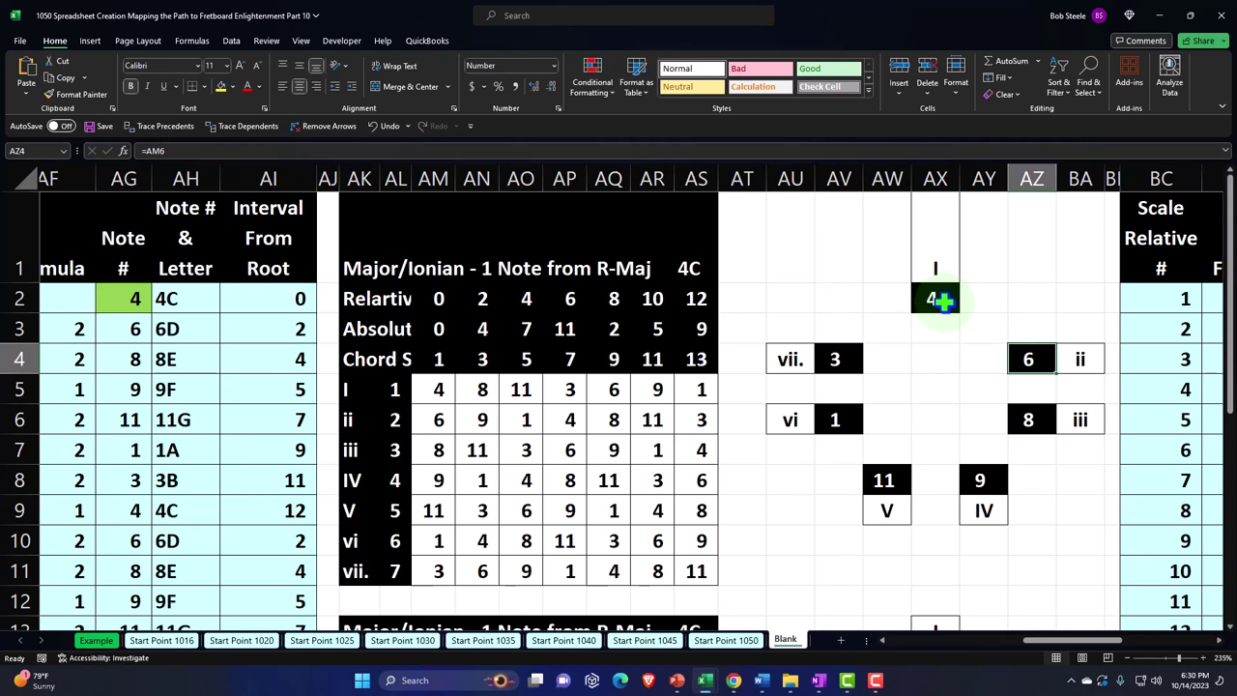
scroll(942, 301, "down", 2)
left_click(1030, 446)
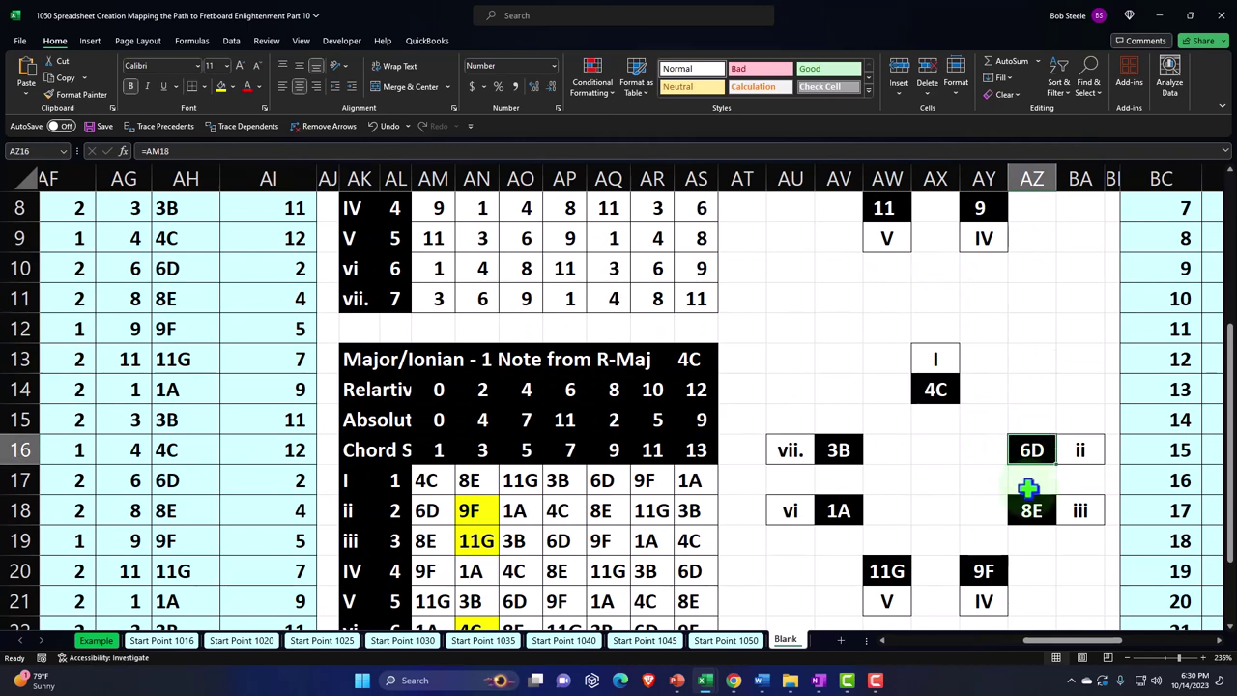
Copy the entire Minor/Aeolian block, columns BB through BY
scroll(1028, 464, "up", 3)
left_click(1034, 294)
key("Right")
key("Right")
key("Right")
key("Right")
key("Right")
key("Right")
key("Right")
key("Right")
key("Right")
key("Right")
key("Right")
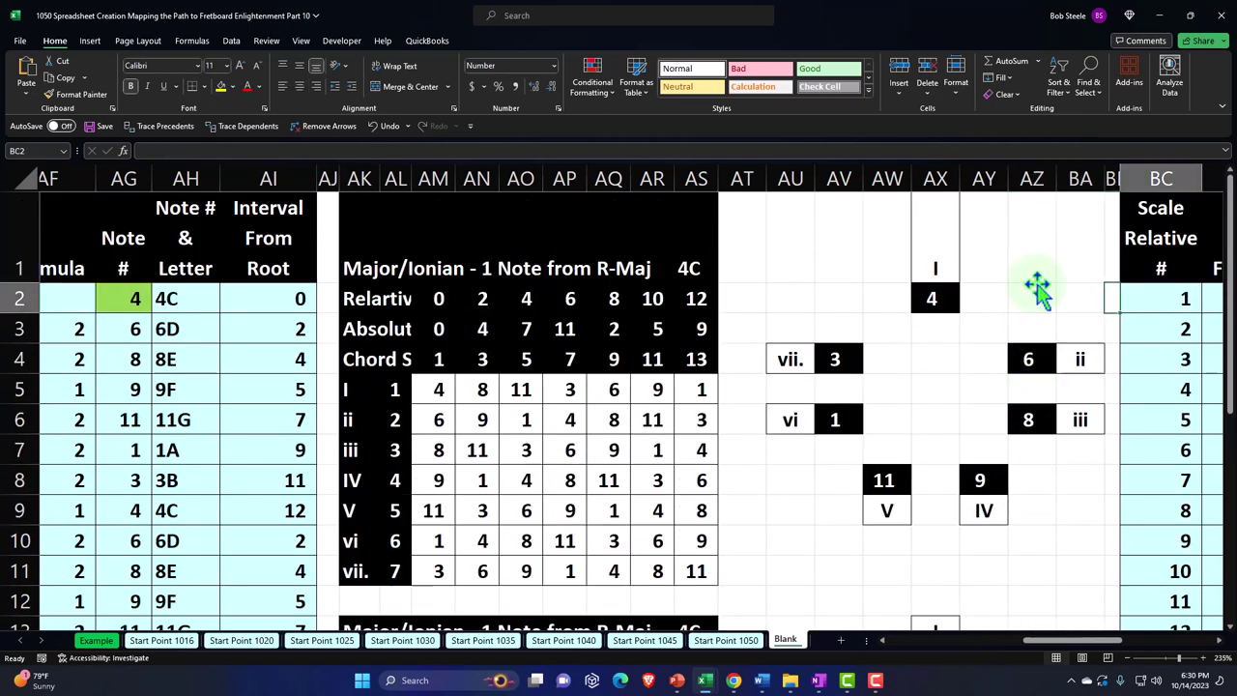
key("Right")
key("Right")
key("Right")
key("Right")
key("Right")
key("Right")
key("Right")
key("Right")
key("Right")
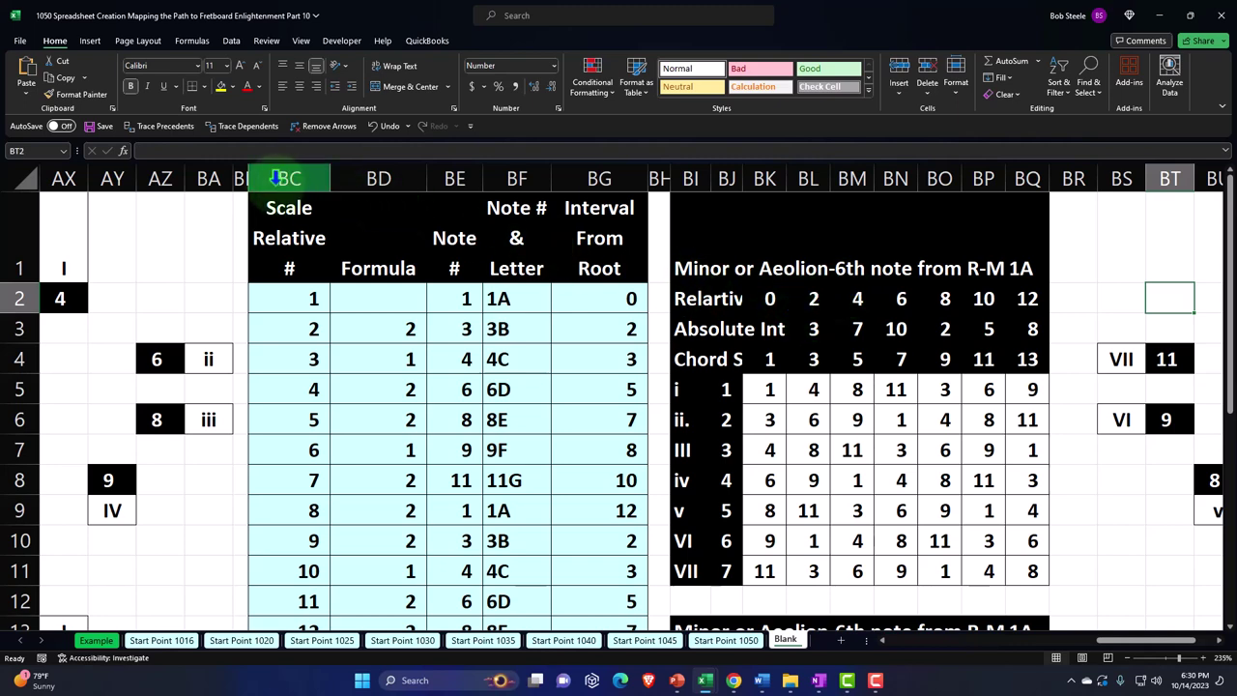
left_click_drag(242, 172, 1012, 258)
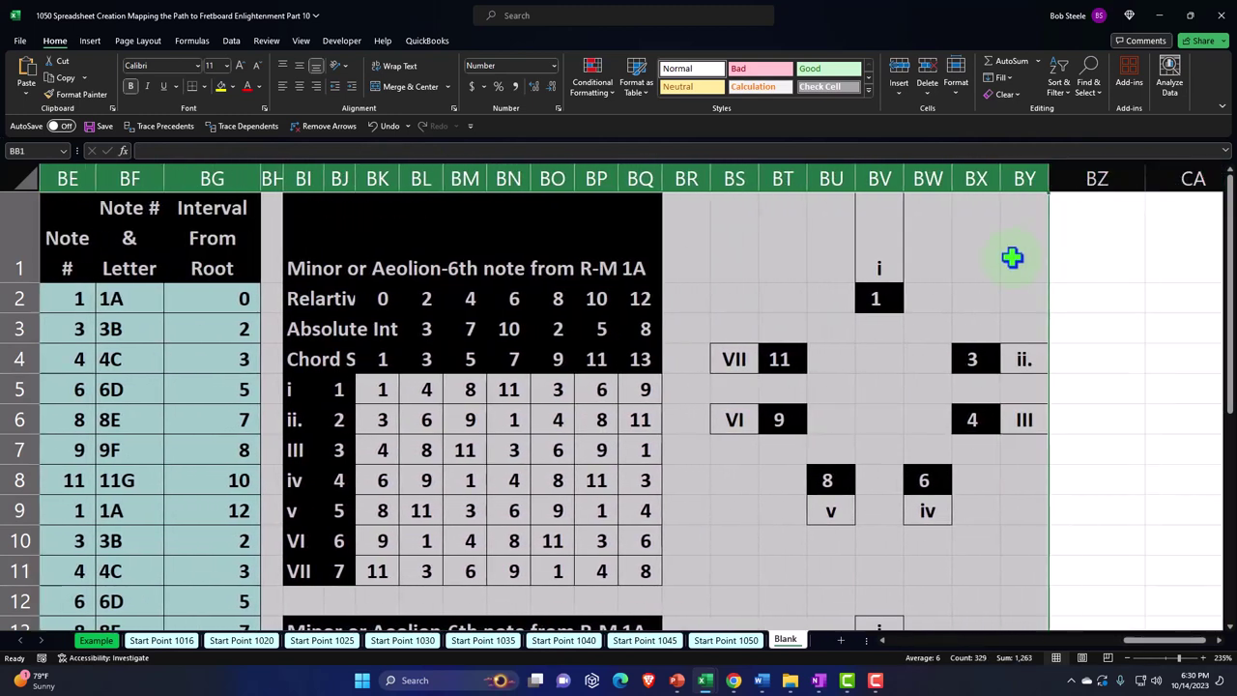
right_click(1011, 259)
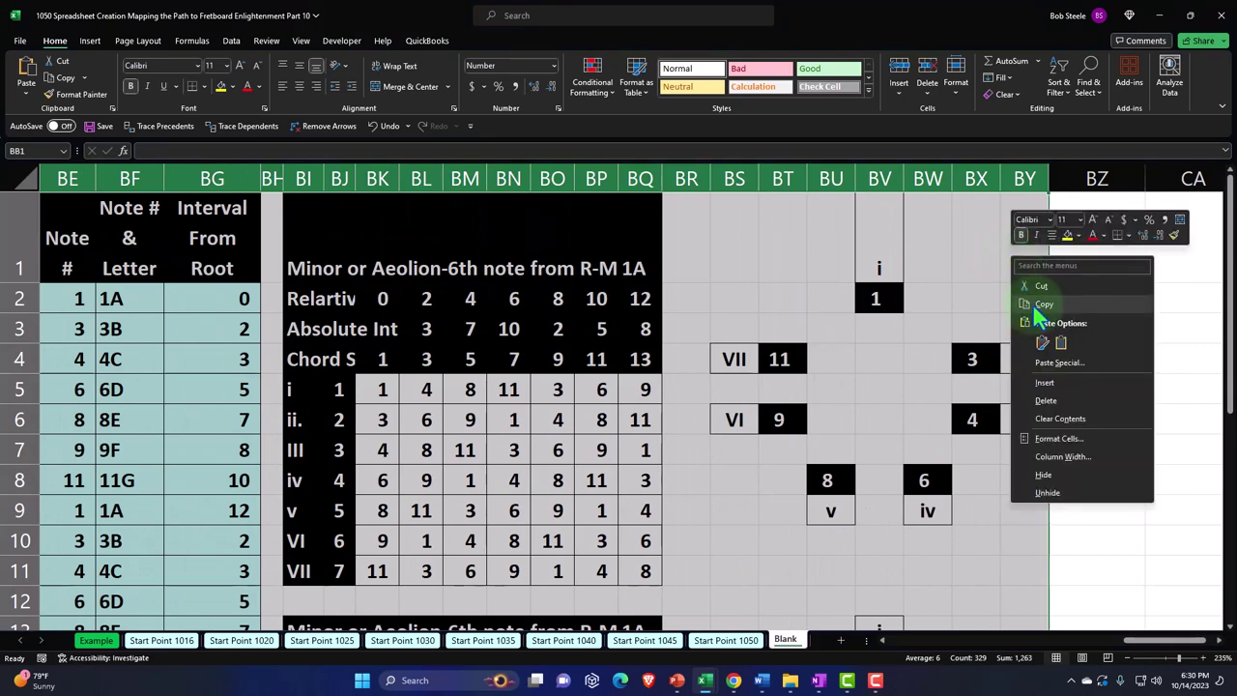
key("Escape")
key("ctrl+c")
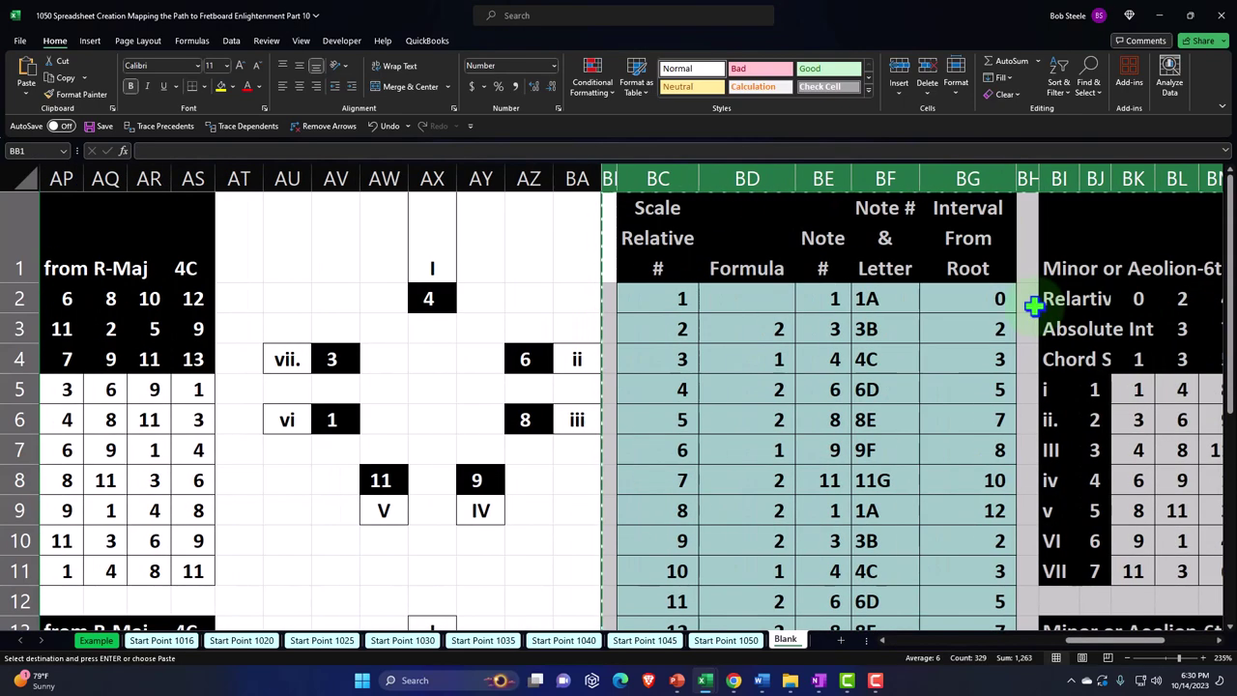
Paste the copied block beside the Minor/Aeolian scale wheel, starting at cell BZ1
left_click(1068, 241)
key("Right")
key("Right")
key("Right")
key("Right")
key("Right")
key("Right")
key("Right")
key("Right")
key("Right")
key("Right")
key("Right")
key("Right")
key("Right")
key("Right")
key("Right")
key("Right")
key("Right")
key("Right")
key("Right")
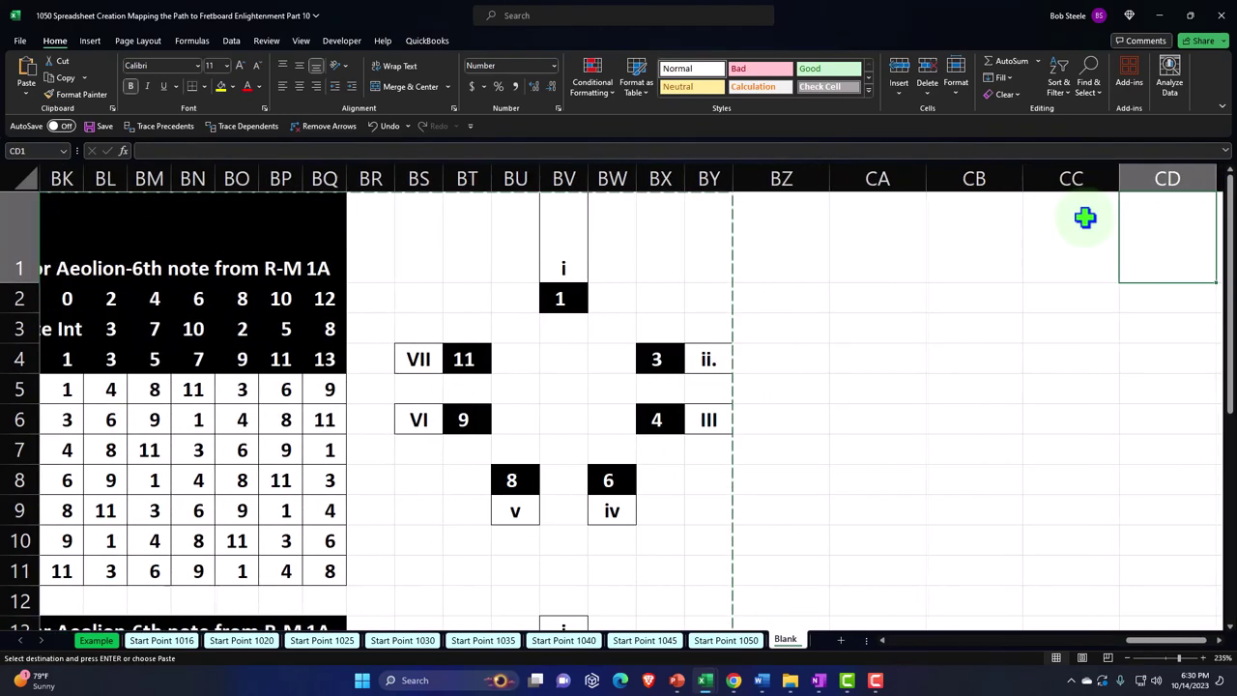
key("Left")
left_click(814, 229)
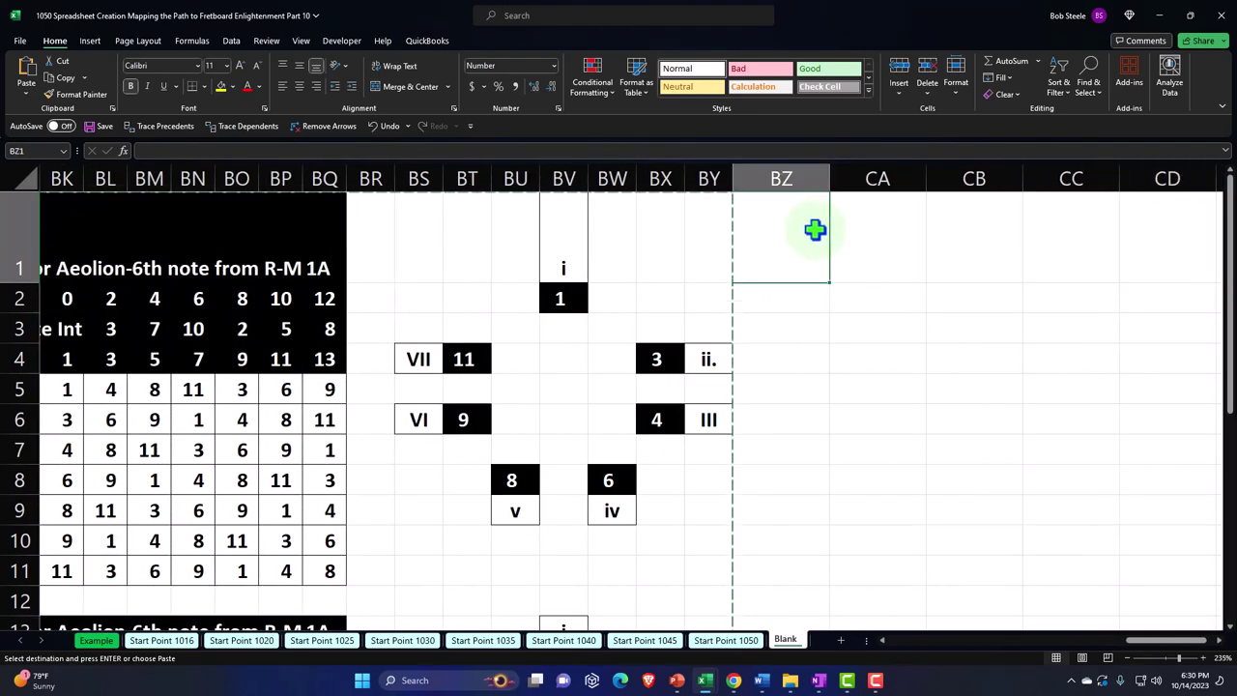
right_click(816, 232)
left_click(847, 317)
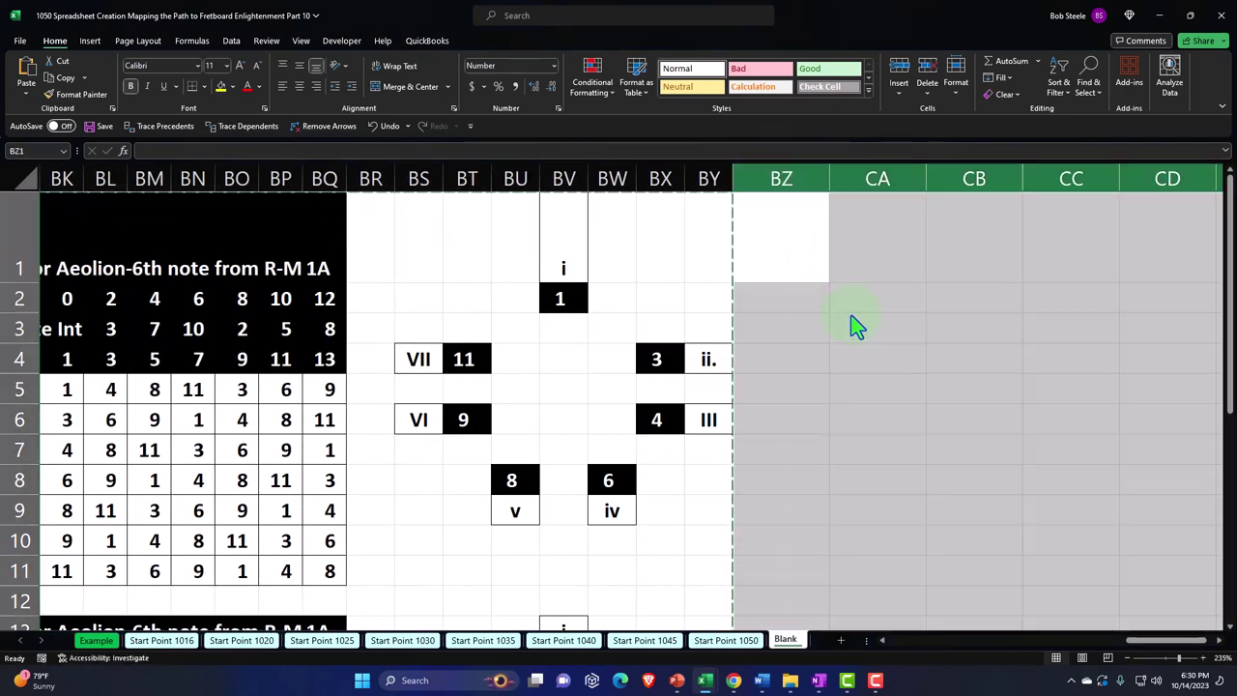
Retitle the pasted chord table in cell CG1 as "Dorian-2 note from R-Maj"
key("Right")
key("Right")
key("Right")
key("Right")
key("Right")
key("Right")
key("Right")
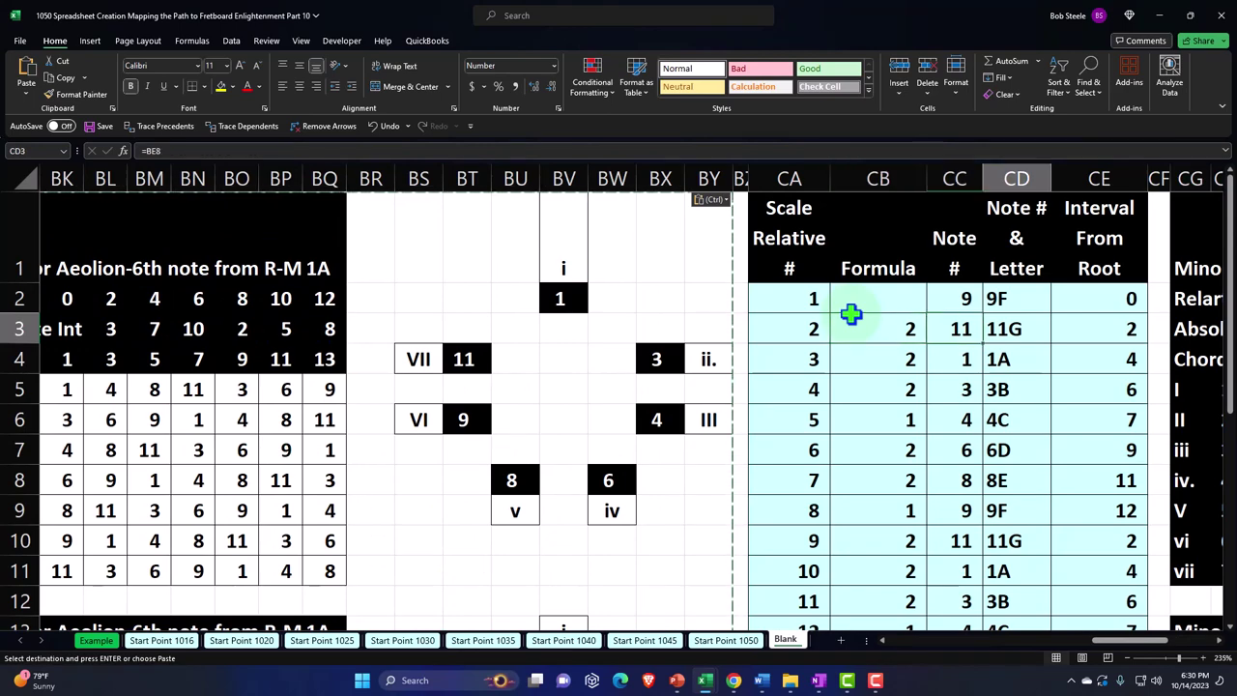
key("Right")
key("Right")
key("Right")
key("Right")
key("Right")
key("Right")
key("Right")
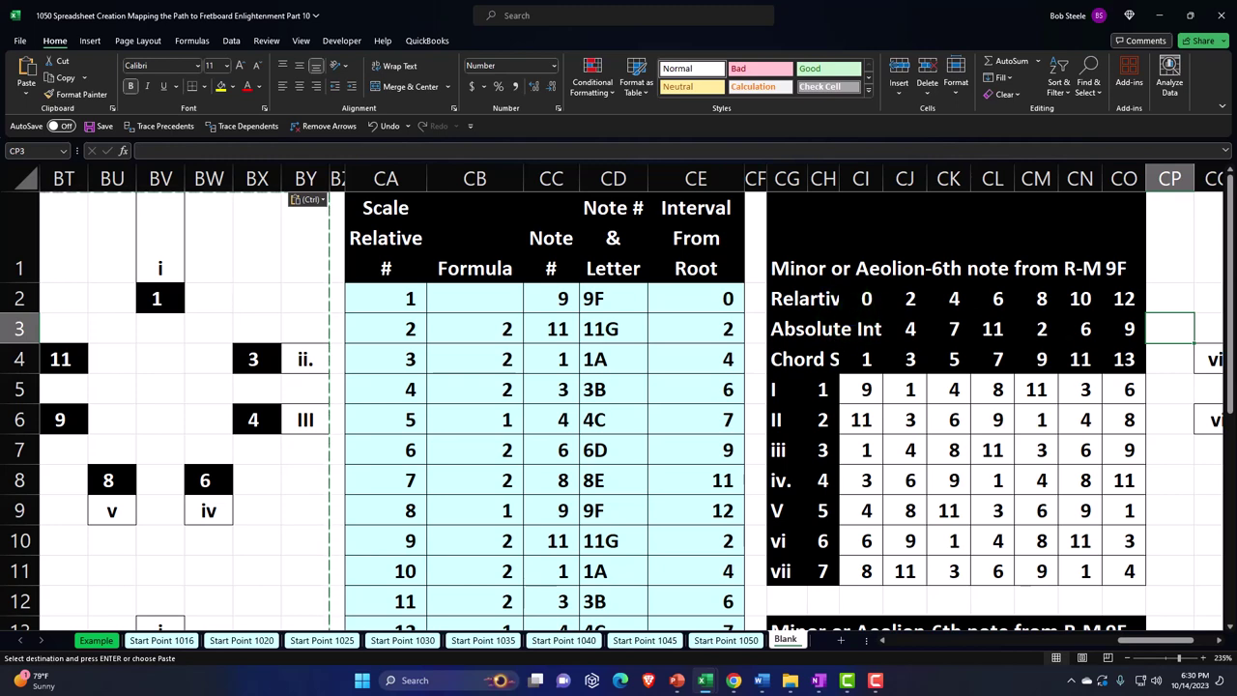
left_click(787, 240)
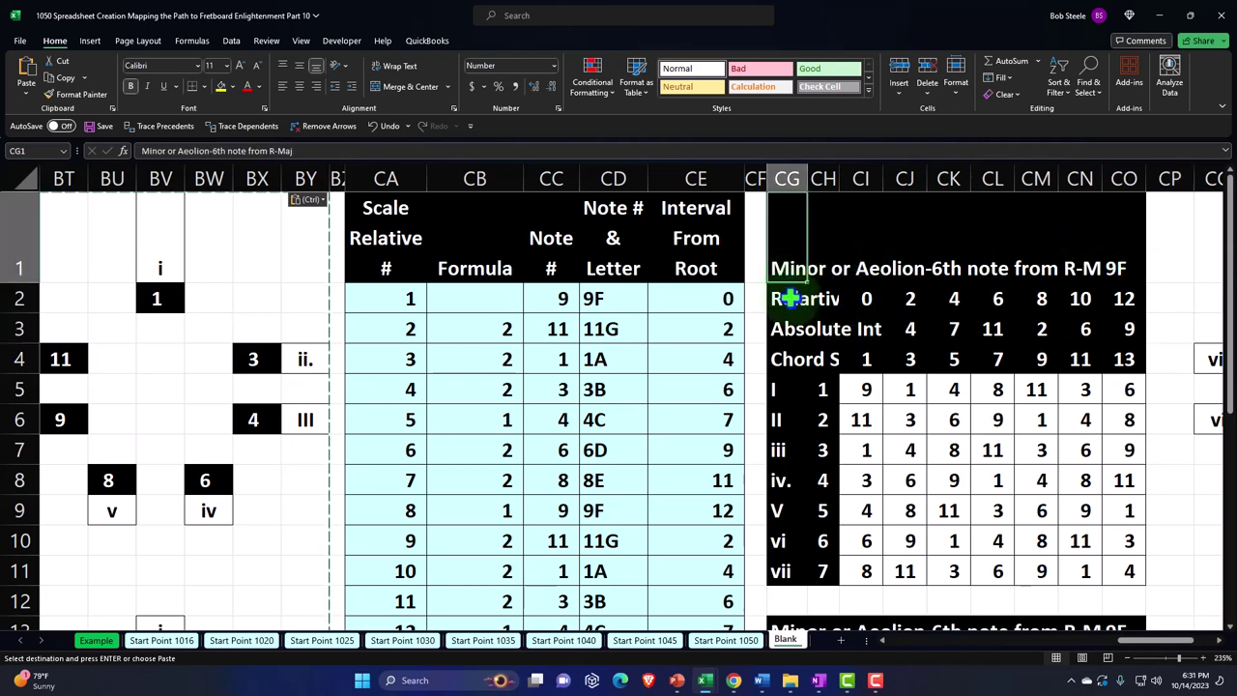
type("Doria")
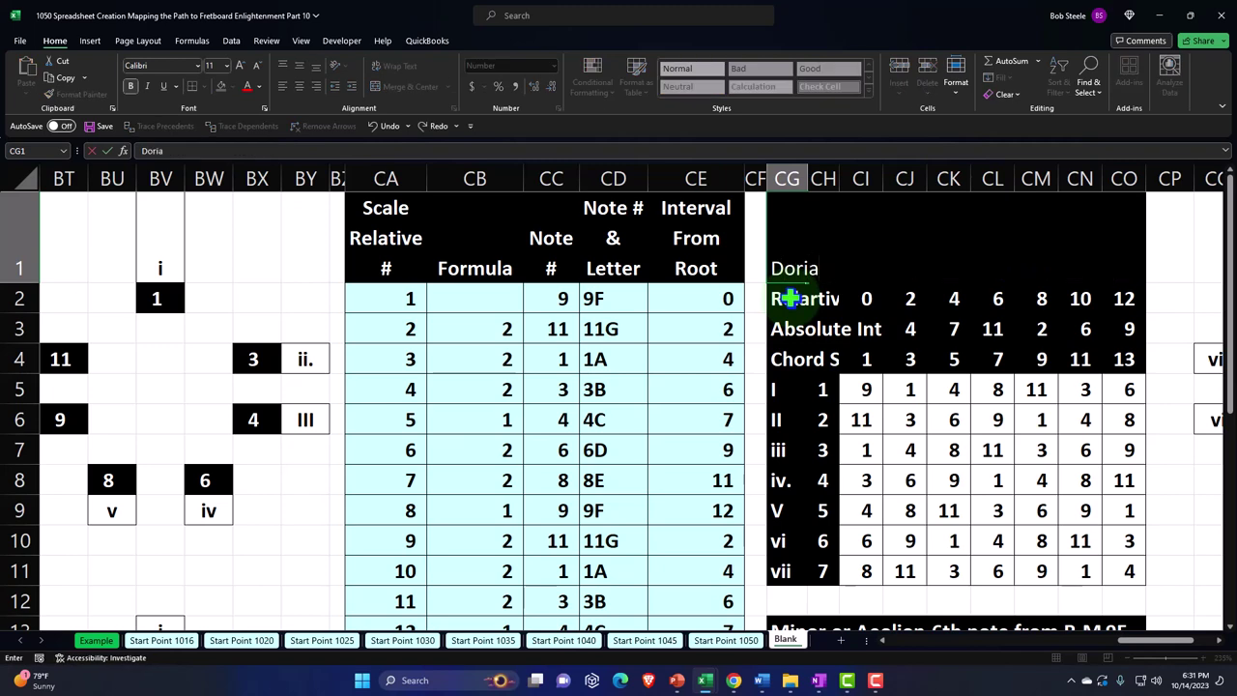
type("n-23")
key("BackSpace")
type("note ")
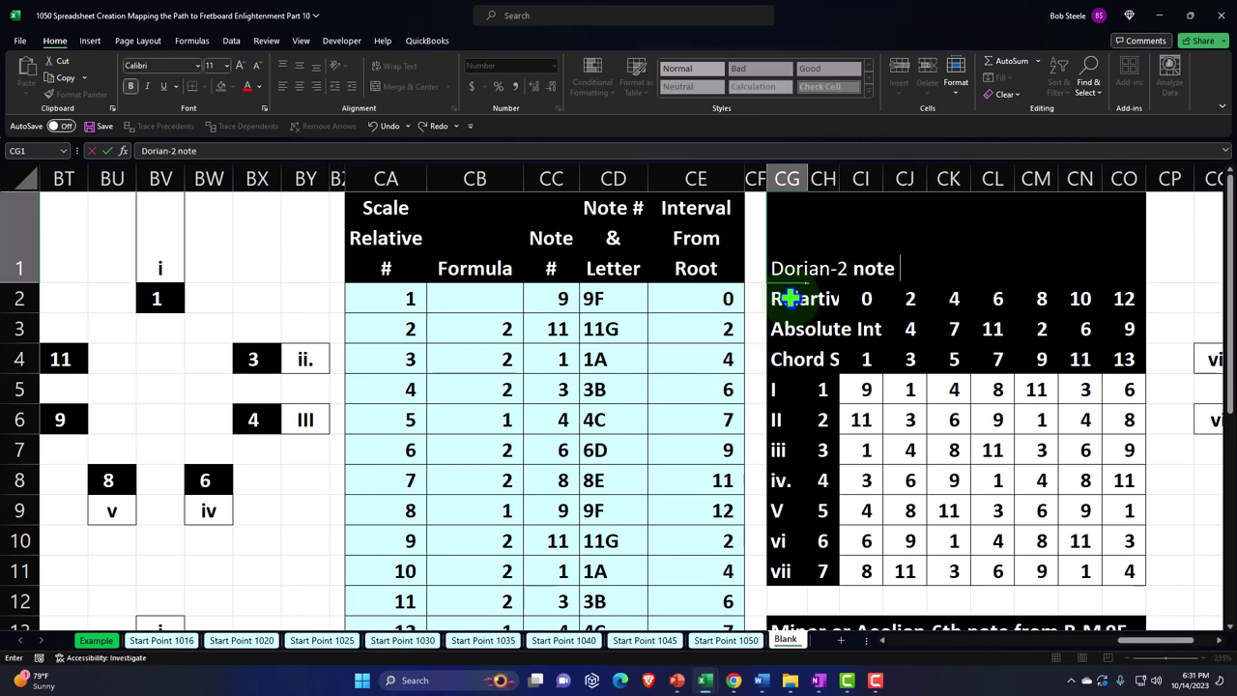
type("from R-Maj")
key("Return")
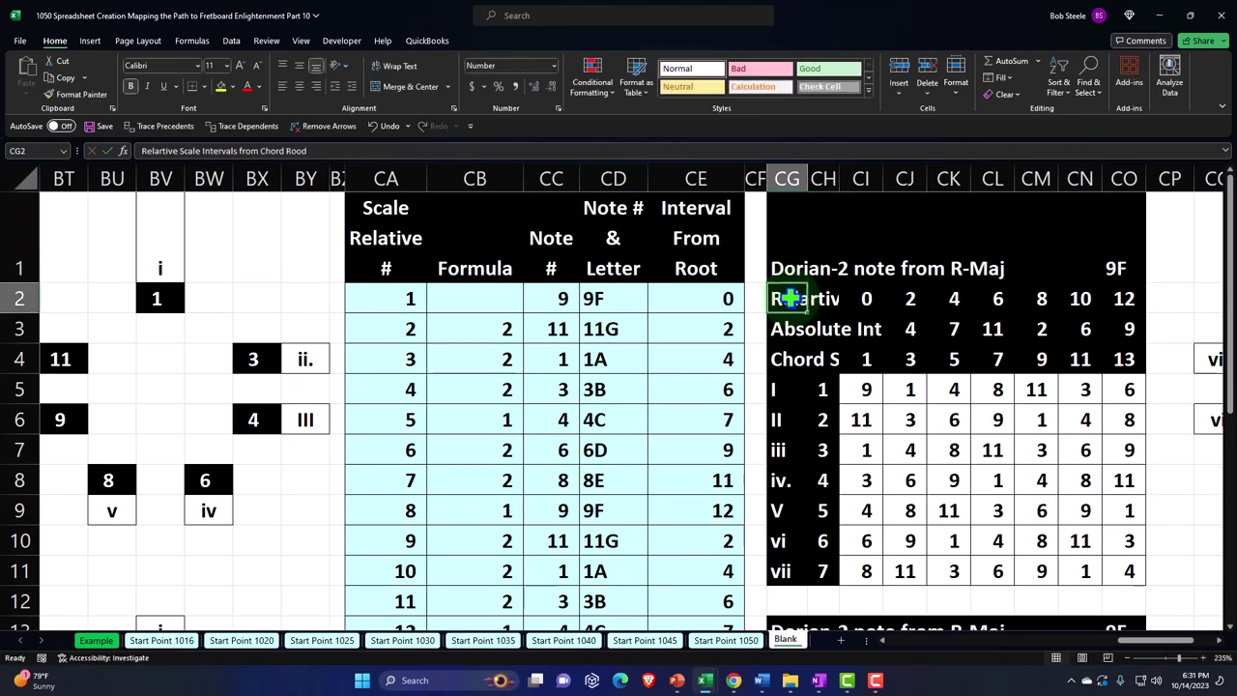
Inspect the root note formula in cell CC2 of the Dorian scale table
key("Up")
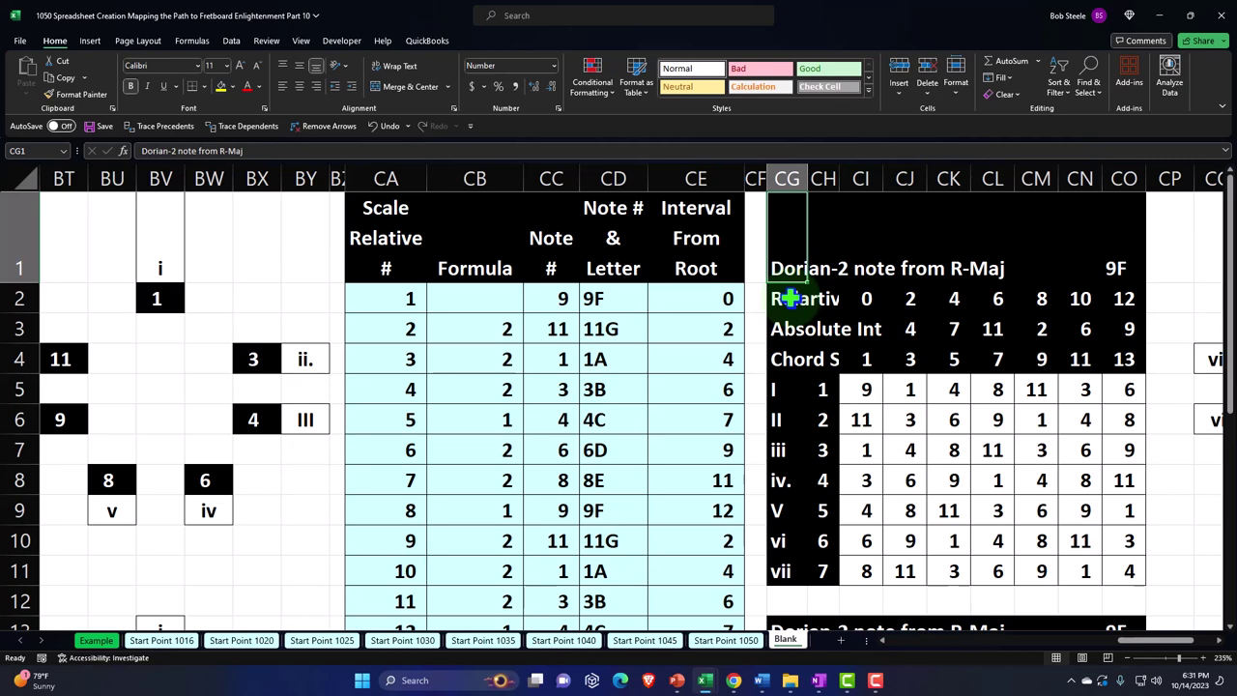
key("Left")
key("Left")
key("Left")
key("Left")
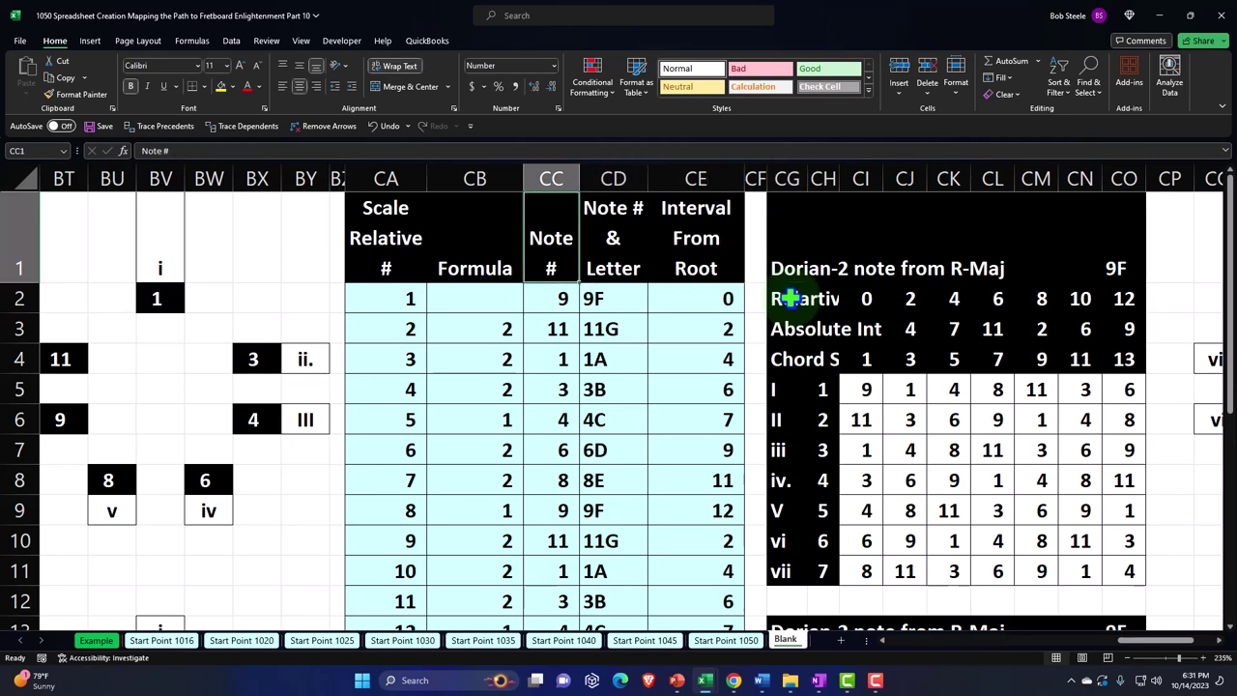
key("Down")
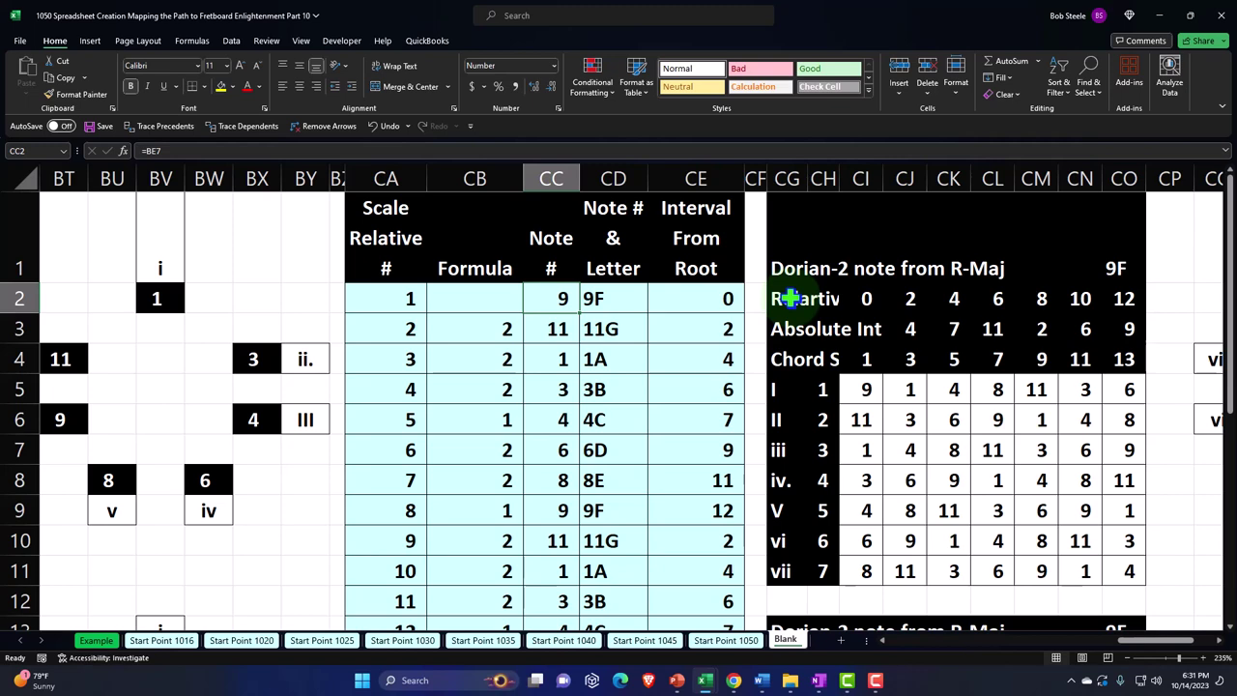
Examine the root and second note numbers of the Major/Ionian scale table in cells AG2 and AG3
key("Left")
key("Left")
key("Left")
key("Left")
key("Left")
key("Left")
key("Left")
key("Left")
key("Left")
key("Left")
key("Left")
key("Left")
key("Left")
key("Left")
key("Left")
key("Left")
key("Left")
key("Left")
key("Left")
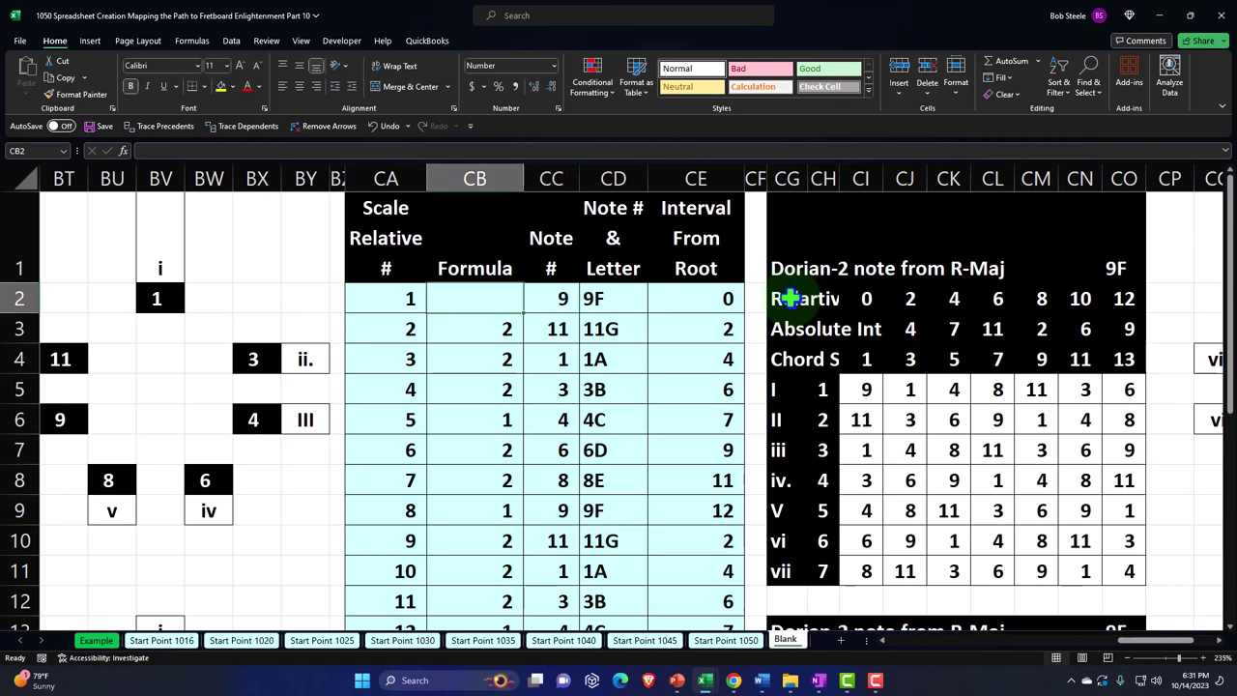
key("Left")
key("Left")
key("Left")
key("Left")
key("Left")
key("Left")
key("Left")
key("Left")
key("Left")
key("Left")
key("Left")
key("Left")
key("Left")
key("Left")
key("Left")
key("Left")
key("Left")
key("Left")
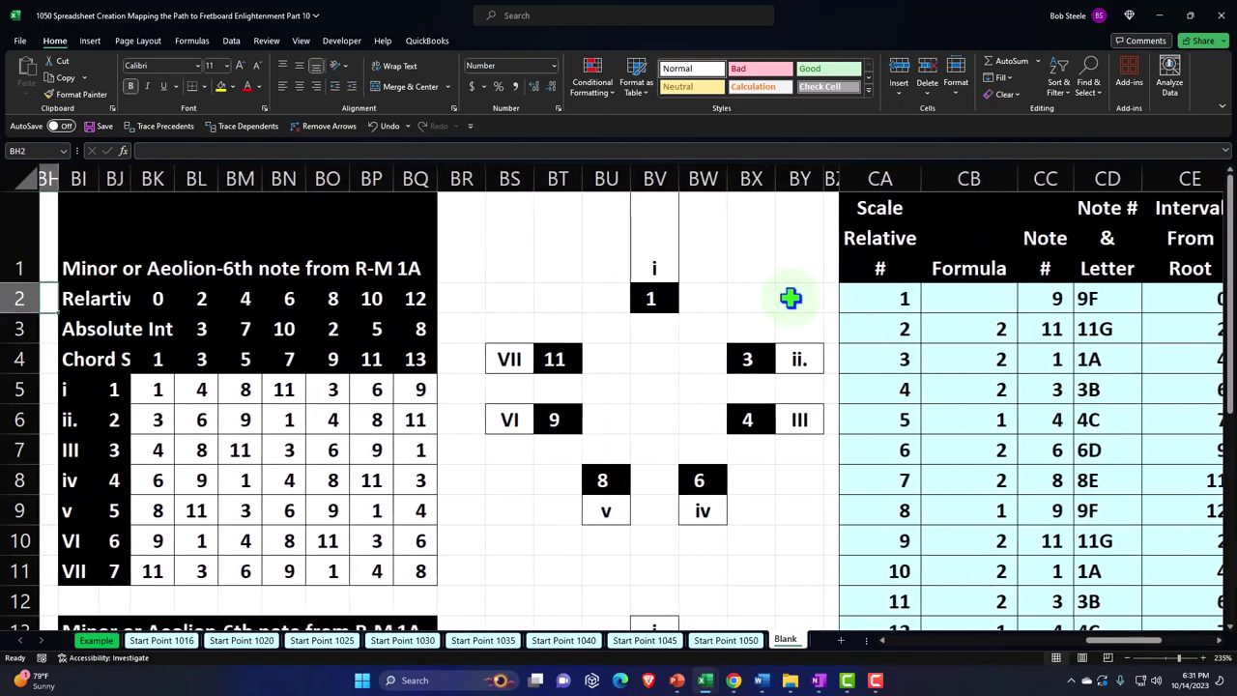
key("Left")
key("Left")
key("Left")
key("Left")
key("Left")
key("Left")
key("Left")
key("Left")
key("Left")
key("Left")
key("Left")
key("Left")
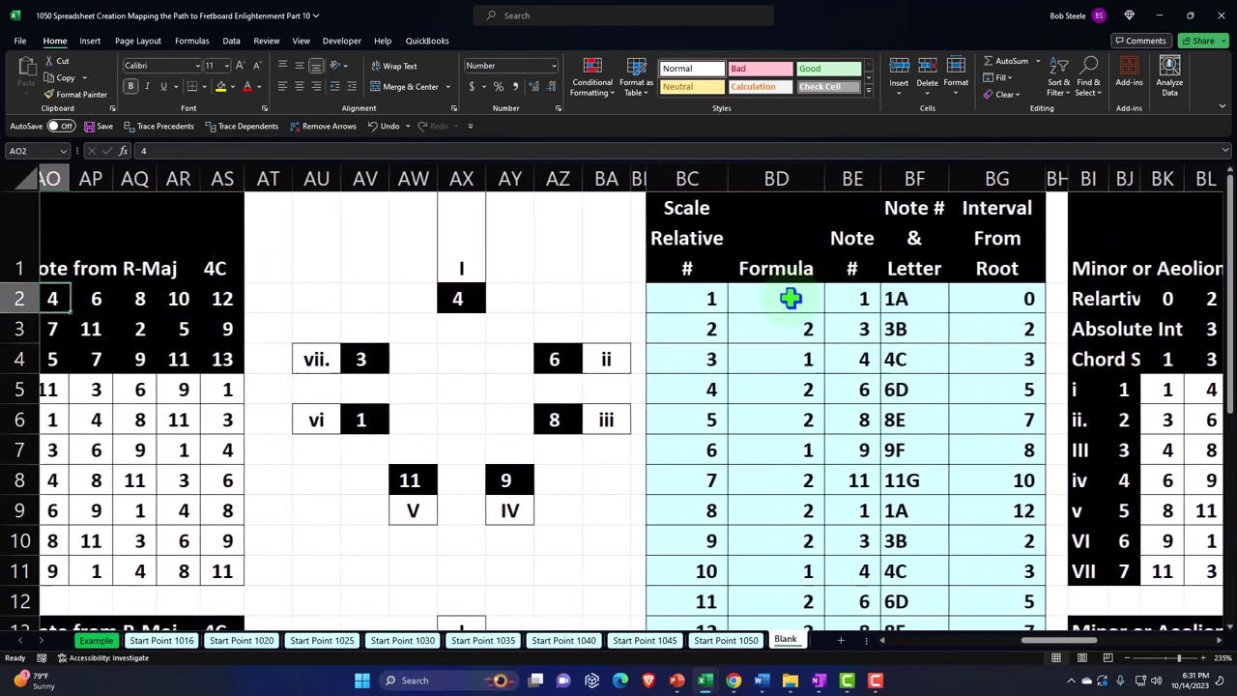
key("Left")
key("Left")
key("Left")
key("Left")
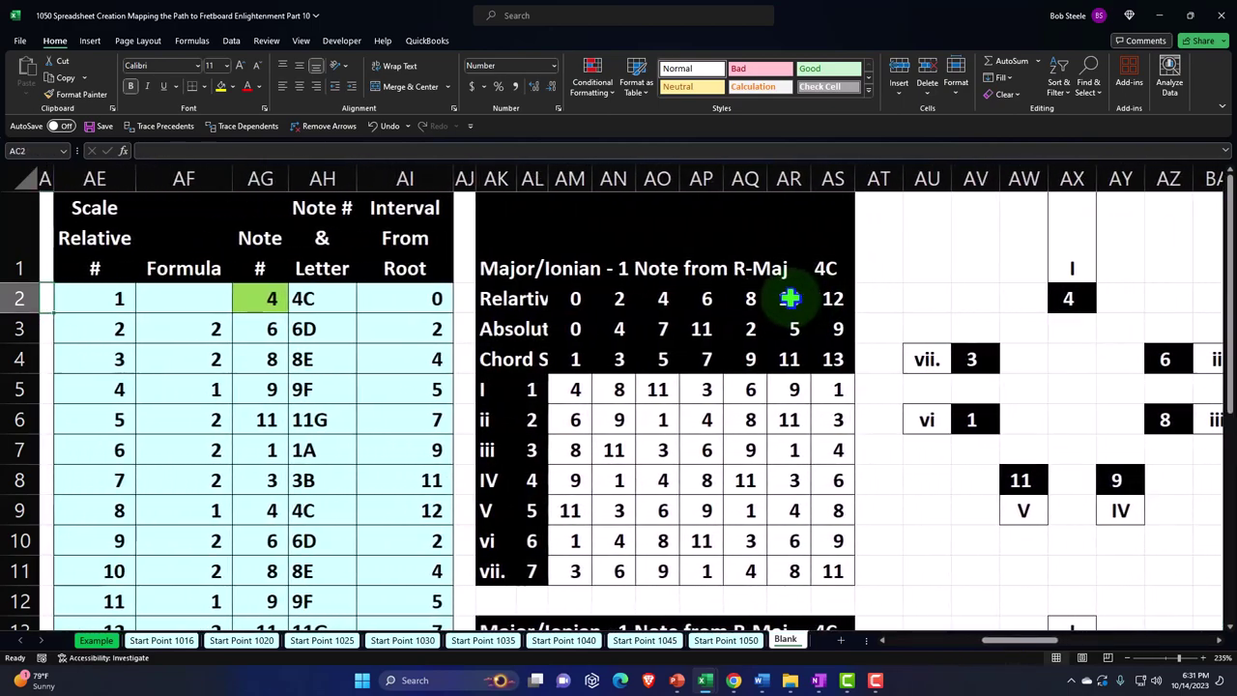
key("Right")
key("Right")
key("Right")
key("Right")
key("Right")
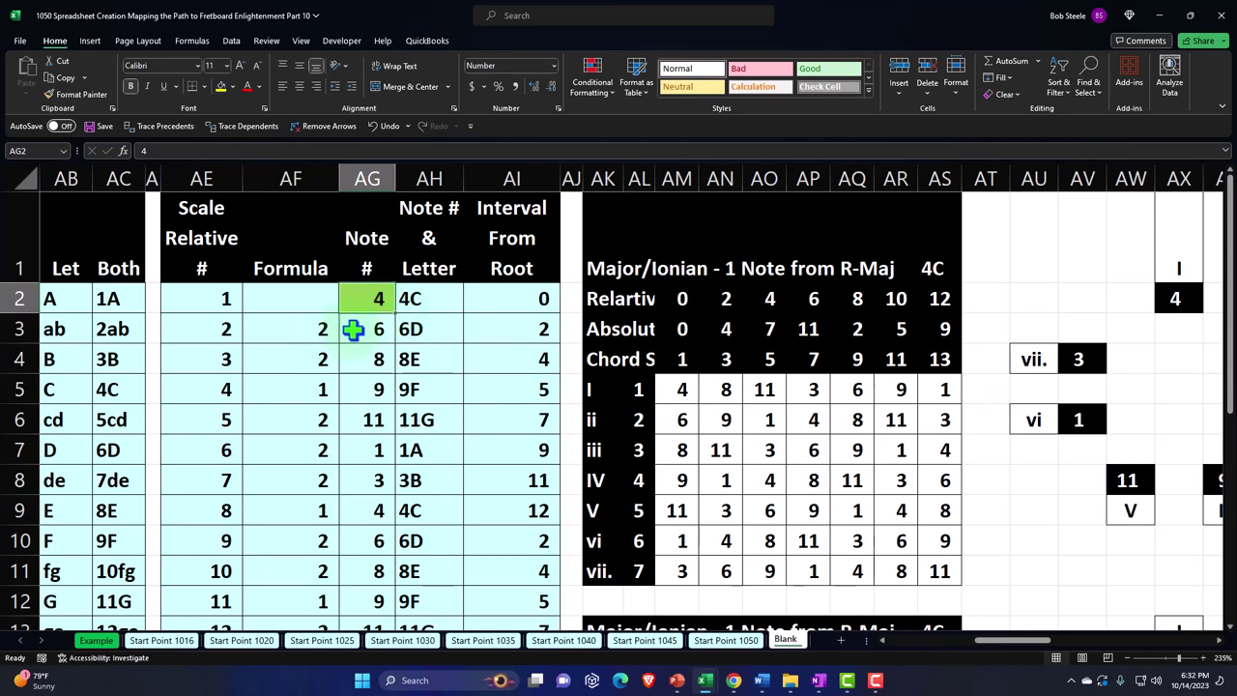
left_click(353, 330)
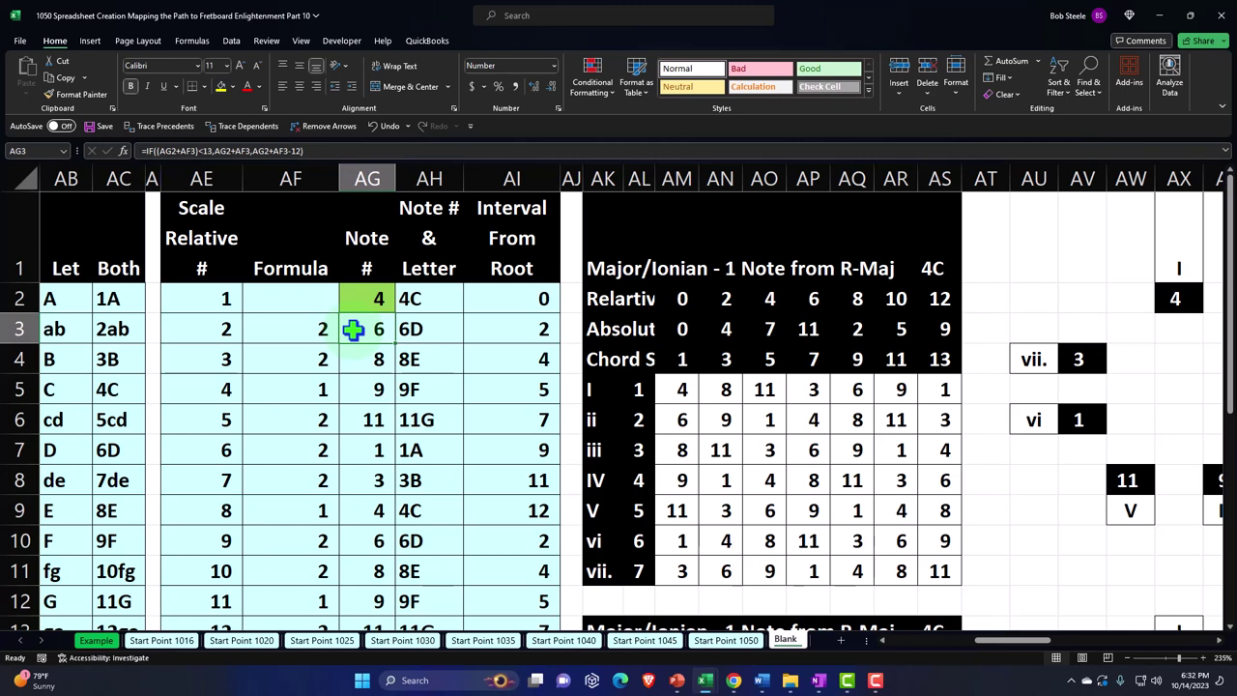
Replace the Dorian scale table's root note formula in cell CC2 with a reference to the Major/Ionian scale table's second note
key("Right")
key("Right")
key("Right")
key("Right")
key("Right")
key("Right")
key("Right")
key("Right")
key("Right")
key("Right")
key("Right")
key("Right")
key("Right")
key("Right")
key("Right")
key("Right")
key("Right")
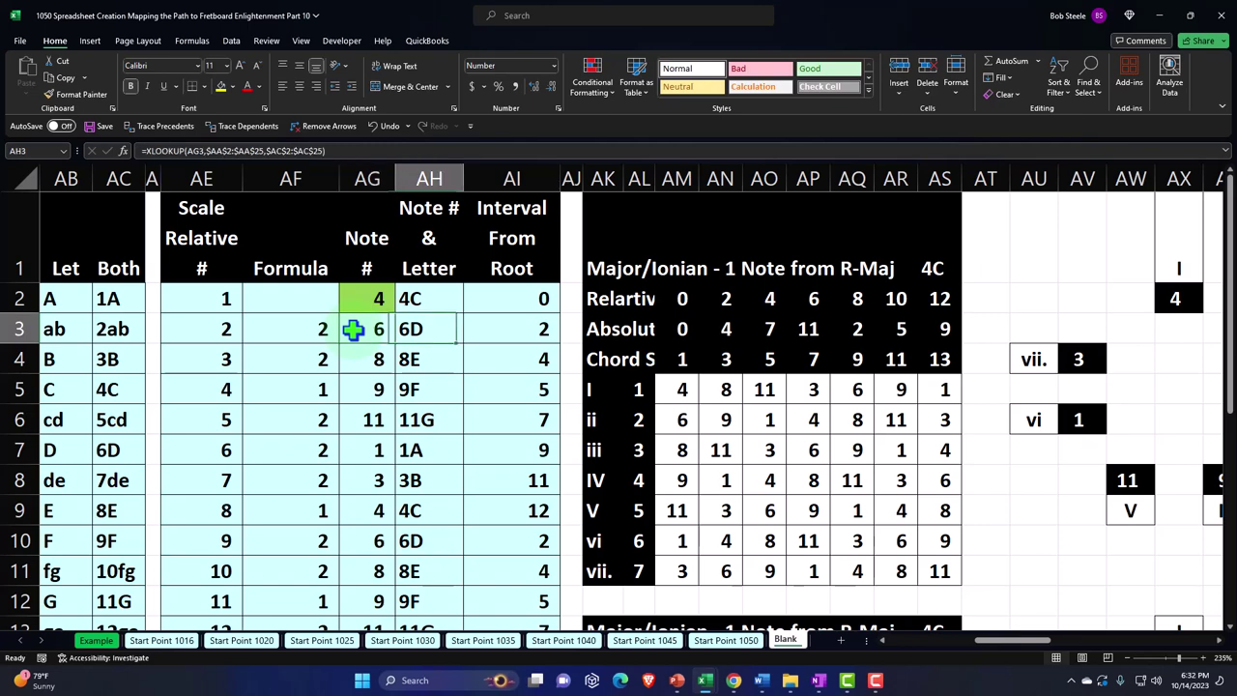
key("Right")
key("Right")
key("Right")
key("Right")
key("Right")
key("Right")
key("Right")
key("Right")
key("Right")
key("Right")
key("Right")
key("Right")
key("Right")
key("Right")
key("Right")
key("Right")
key("Right")
key("Right")
key("Right")
key("Right")
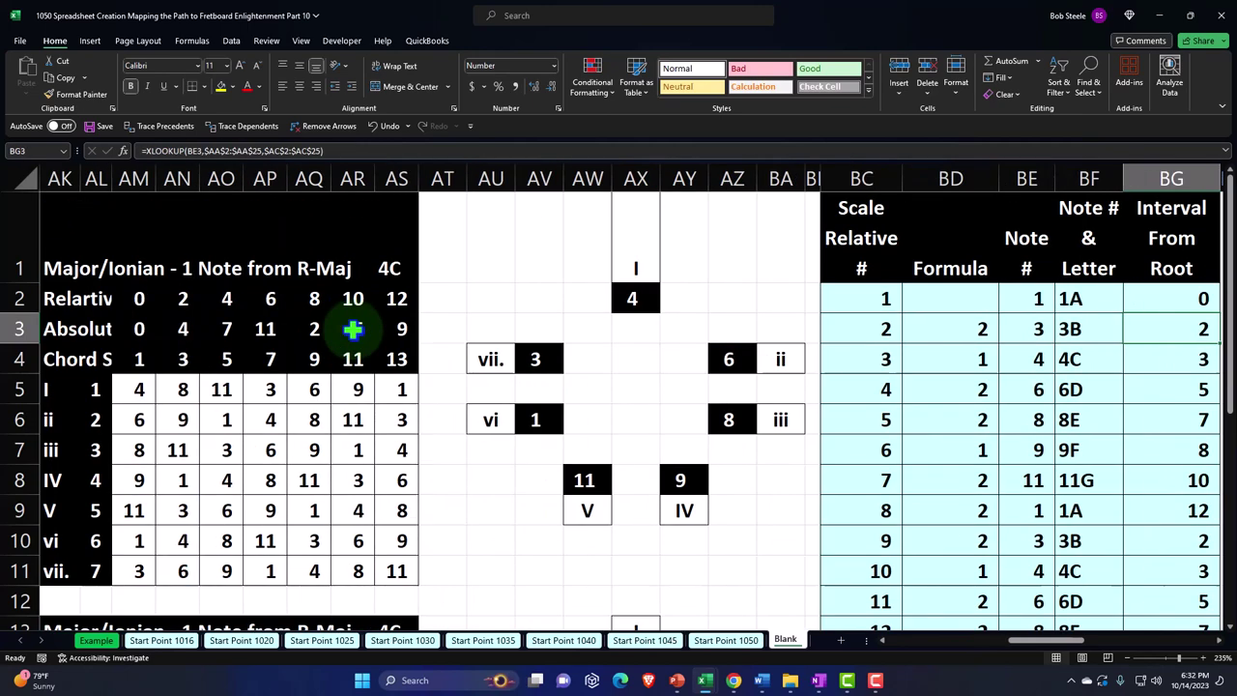
key("Right")
key("Right")
key("Right")
key("Right")
key("Right")
key("Right")
key("Right")
key("Right")
key("Right")
key("Right")
key("Right")
key("Right")
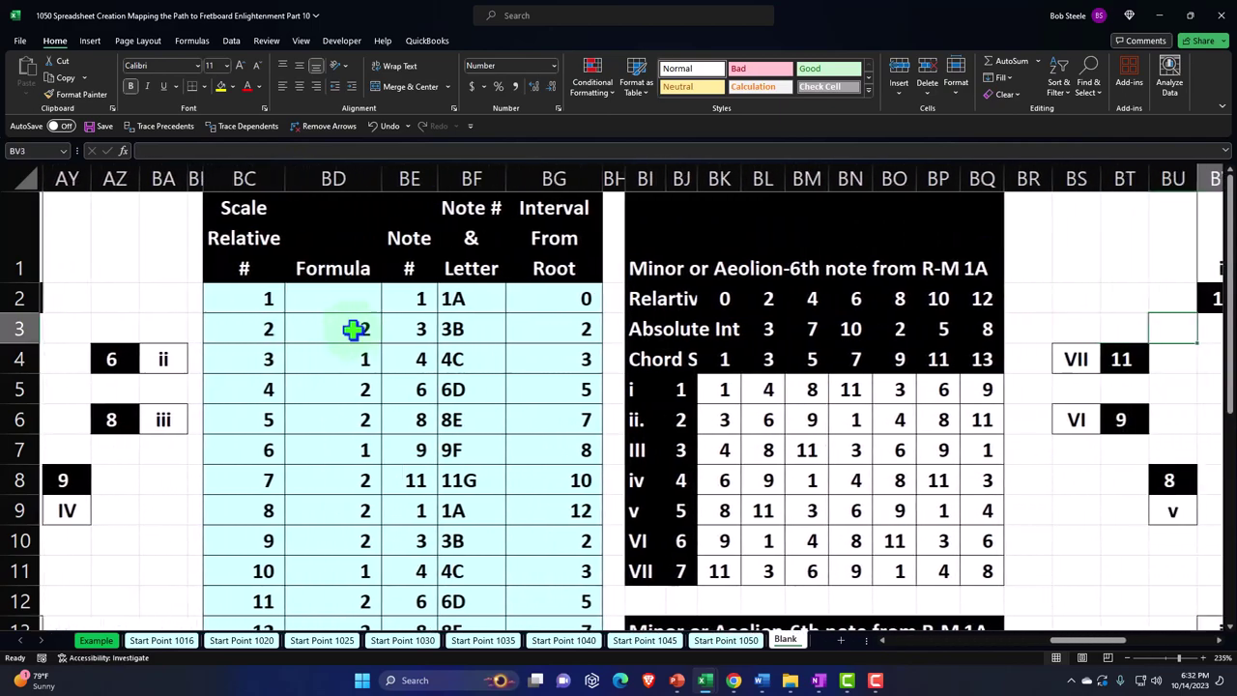
key("Right")
key("Right")
key("Right")
key("Right")
key("Right")
key("Right")
key("Right")
key("Right")
key("Right")
key("Right")
key("Right")
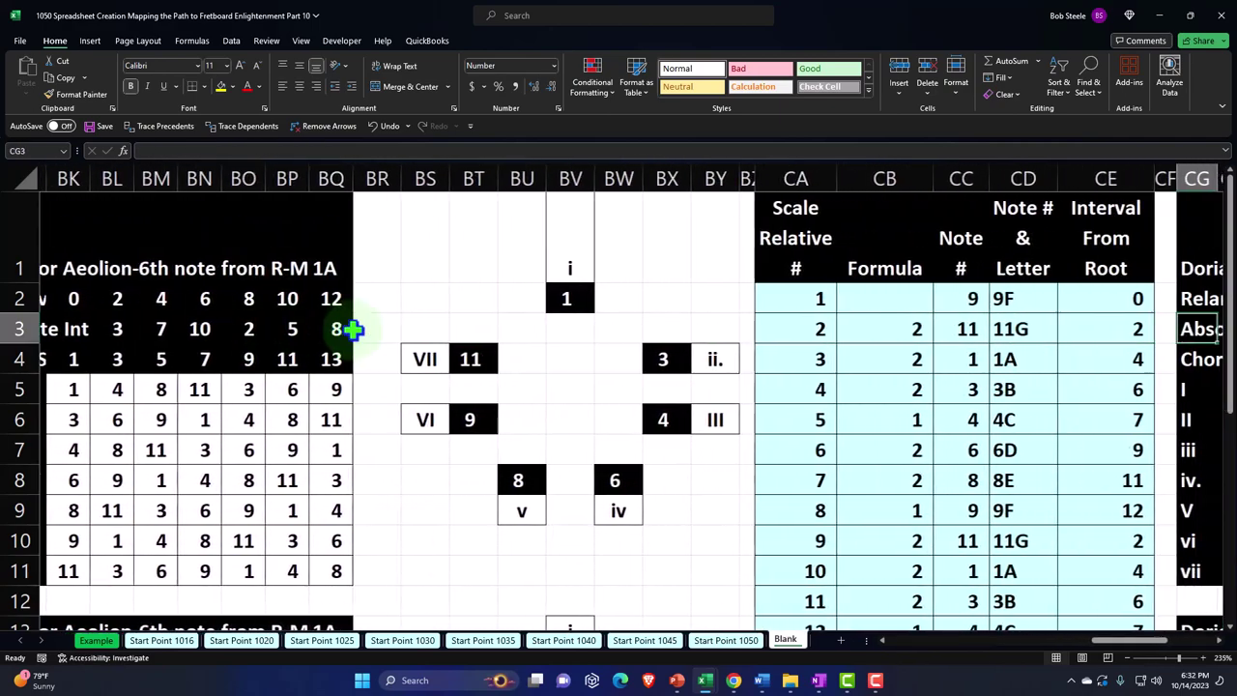
key("Right")
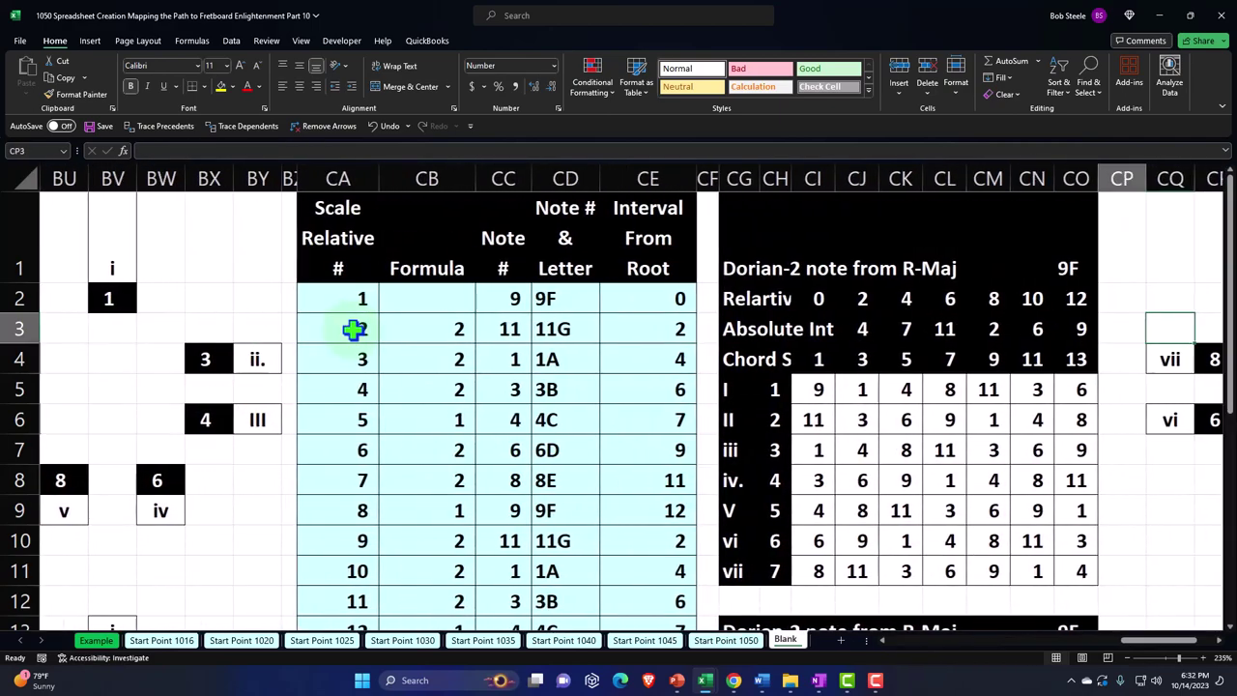
key("Left")
key("Left")
key("Left")
key("Left")
key("Left")
key("Left")
key("Left")
key("Left")
key("Left")
key("Left")
key("Left")
key("Left")
key("Left")
key("Left")
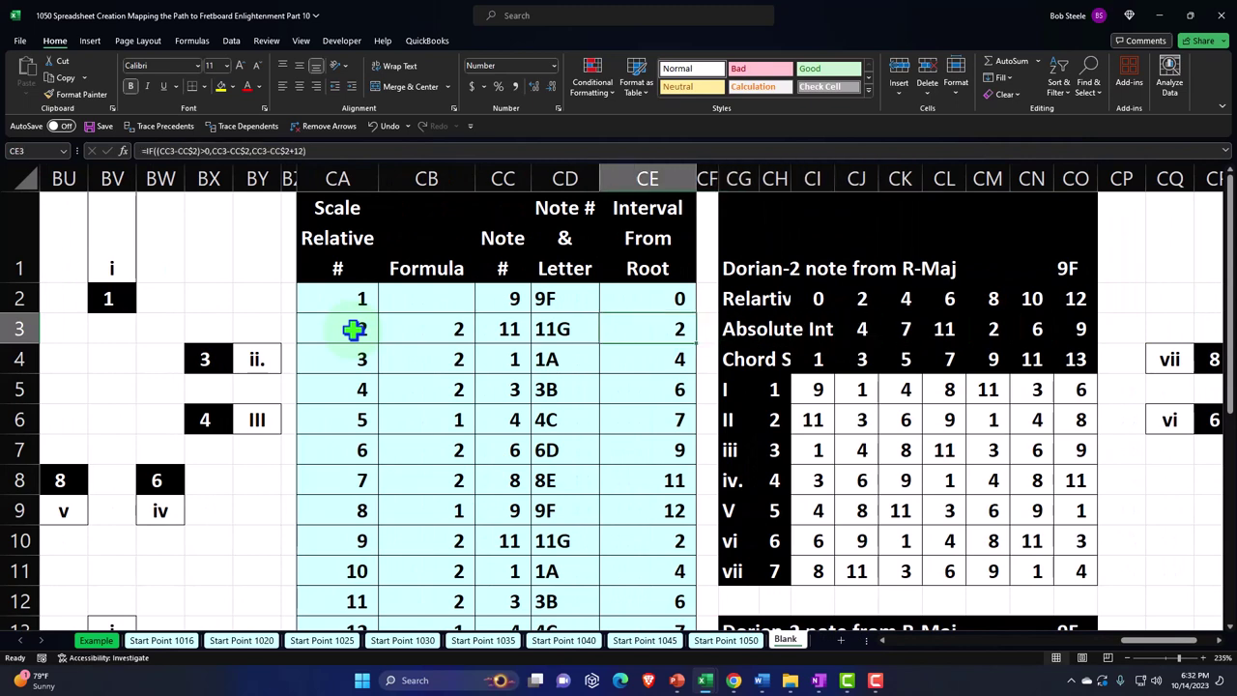
key("Up")
key("Right")
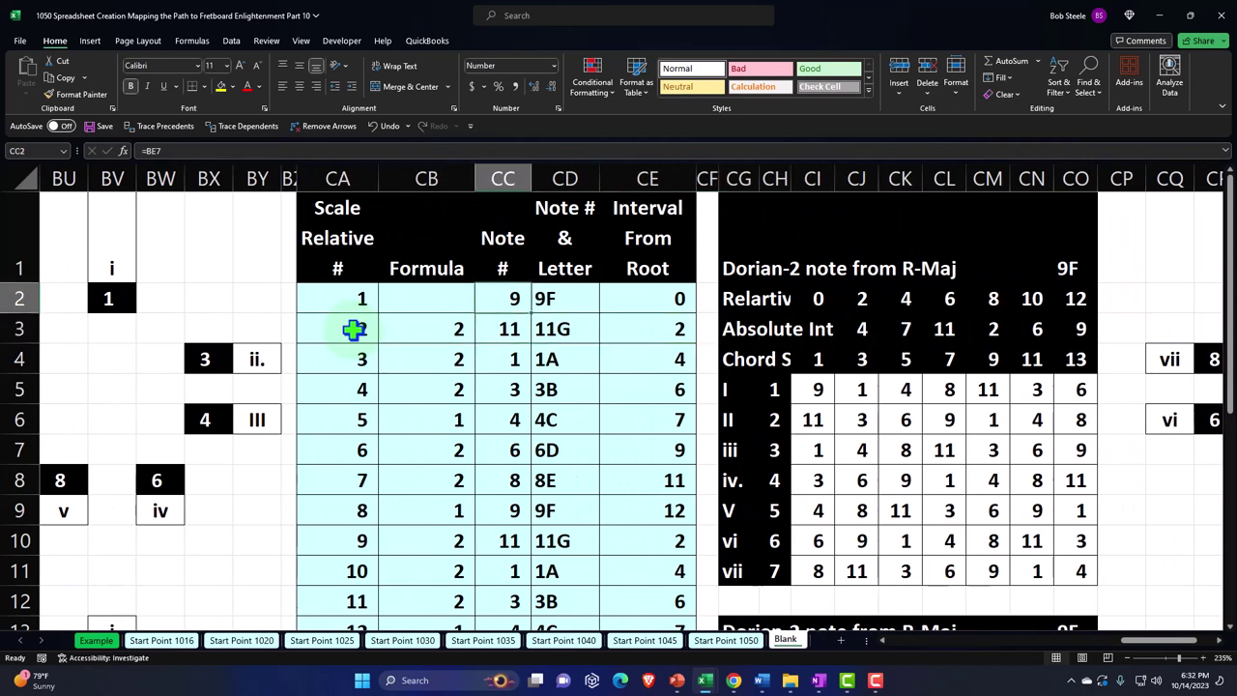
type("=")
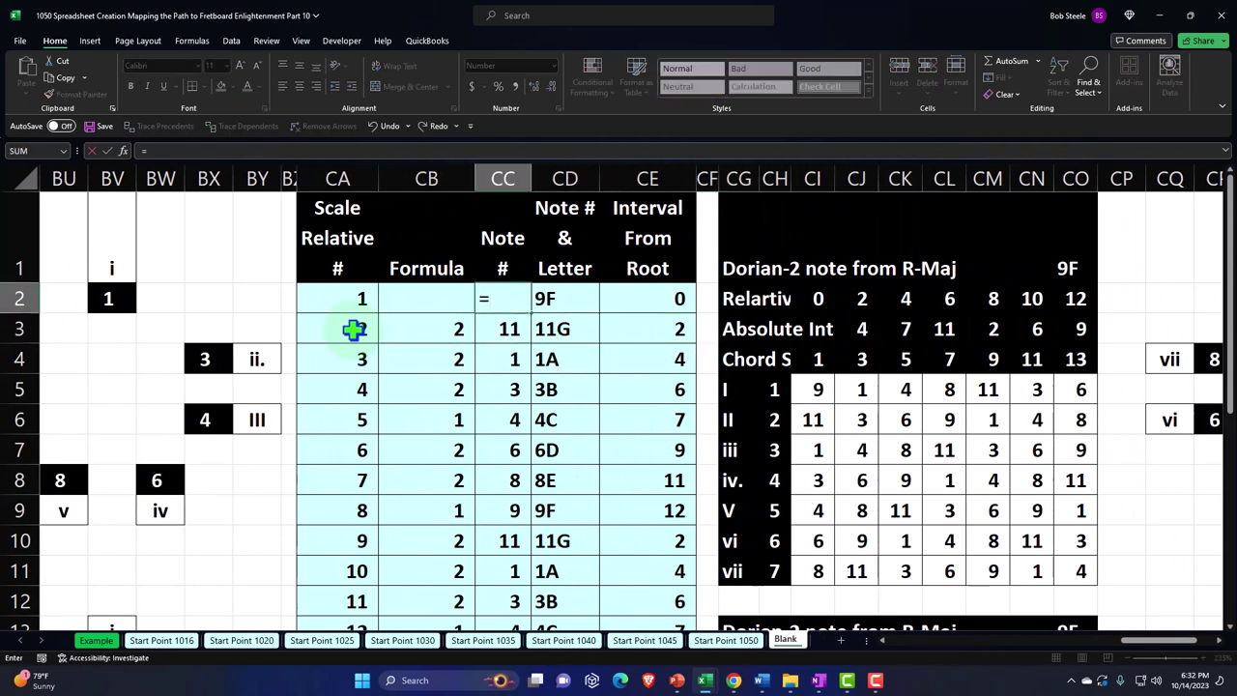
key("Left")
key("Left")
key("Left")
key("Left")
key("Left")
key("Left")
key("Left")
key("Left")
key("Left")
key("Left")
key("Left")
key("Left")
key("Left")
key("Left")
key("Left")
key("Left")
key("Left")
key("Left")
key("Left")
key("Left")
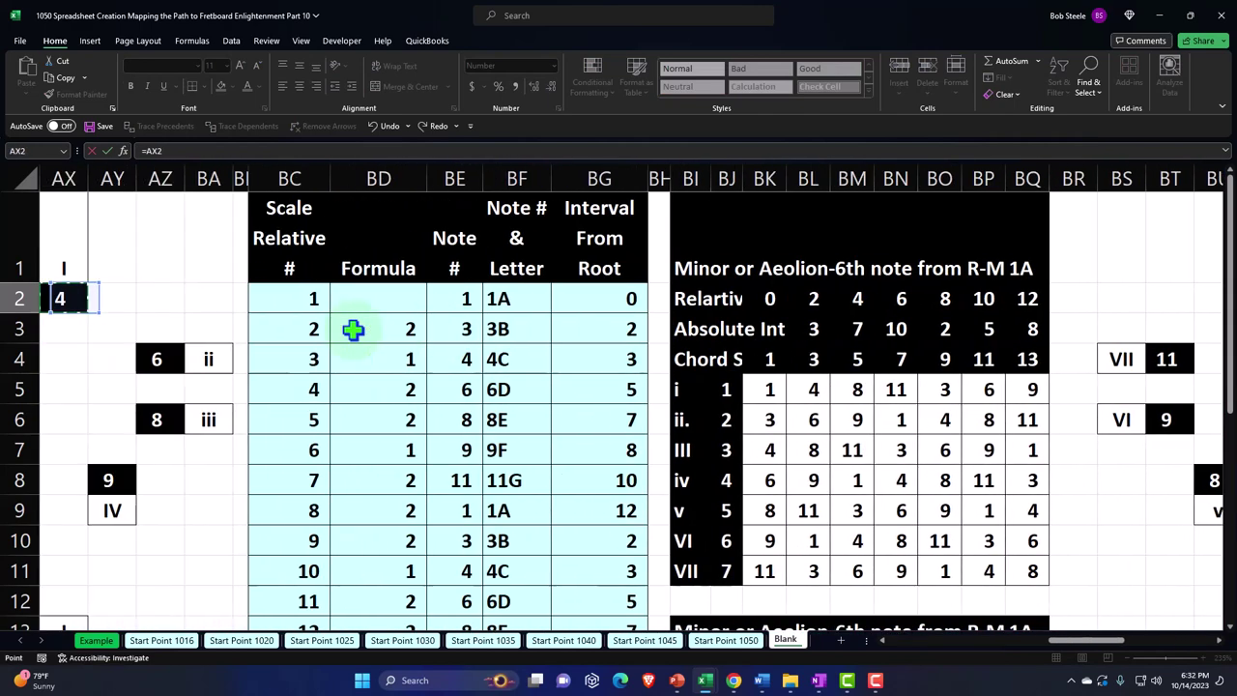
Point the Dorian root note in CC2 to cell AG3, the second note of the Major/Ionian scale table
key("Left")
key("Left")
key("Left")
key("Left")
key("Left")
key("Left")
key("Left")
key("Left")
key("Left")
key("Left")
key("Left")
key("Left")
key("Left")
key("Left")
key("Left")
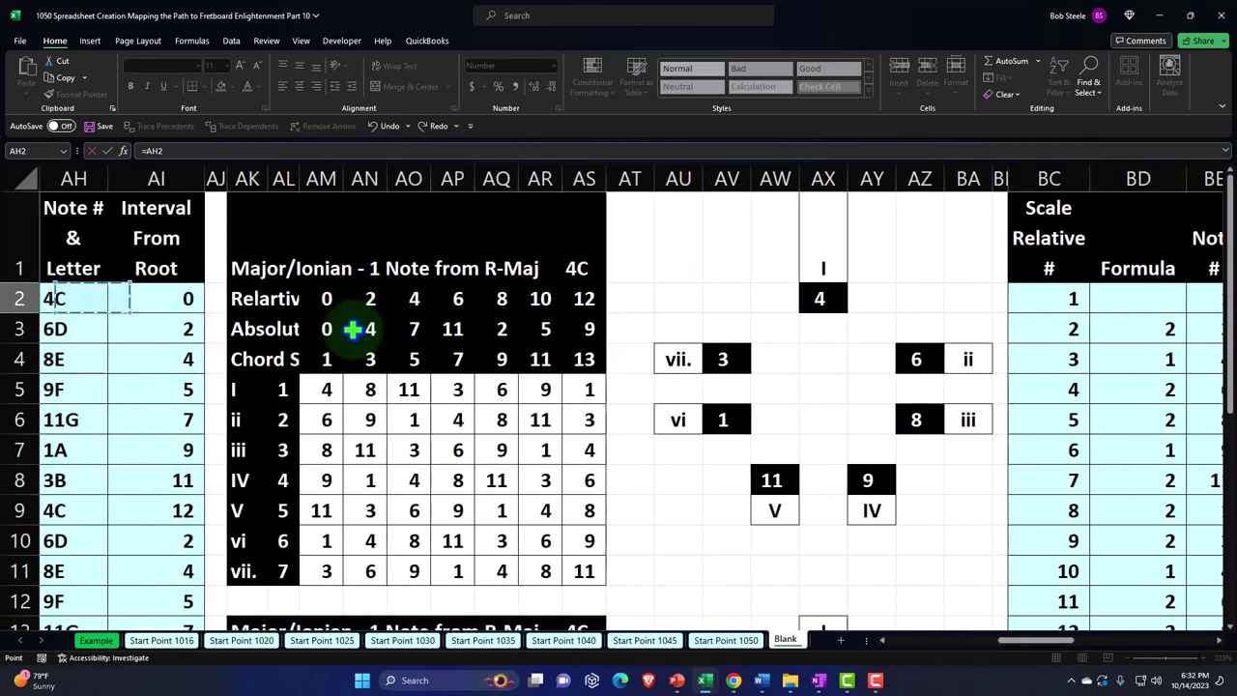
key("Left")
key("Left")
key("Left")
key("Down")
key("Left")
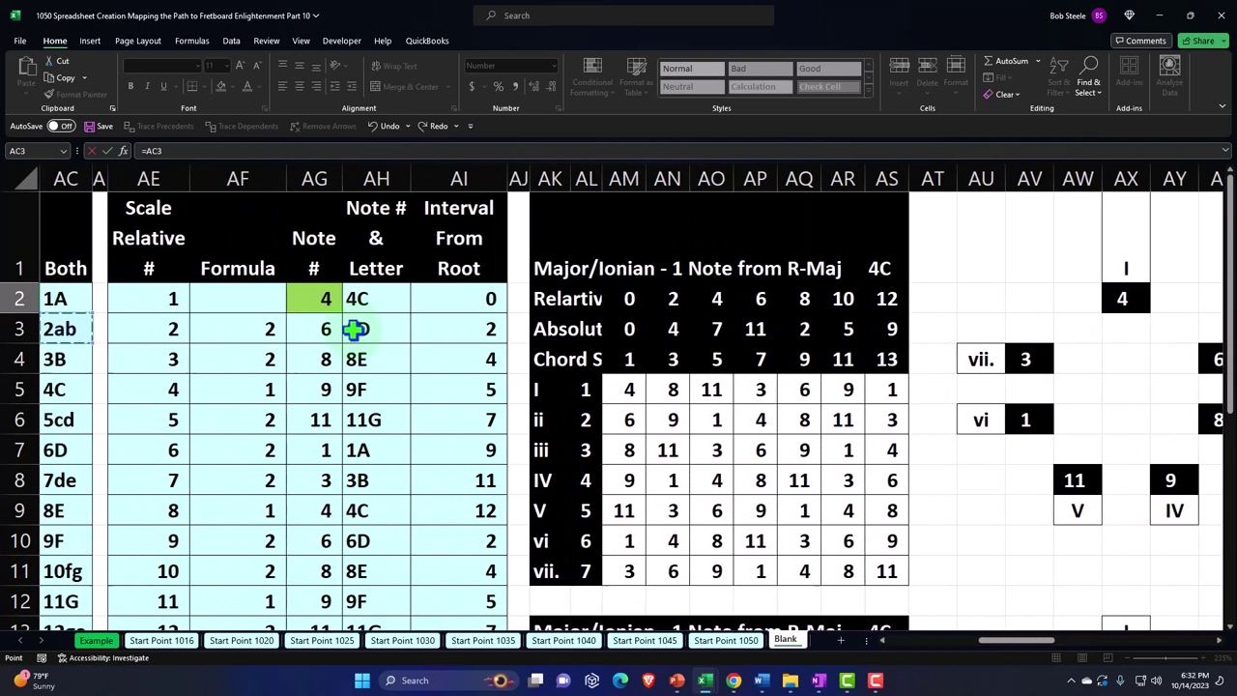
key("Right")
key("Right")
key("Right")
key("Right")
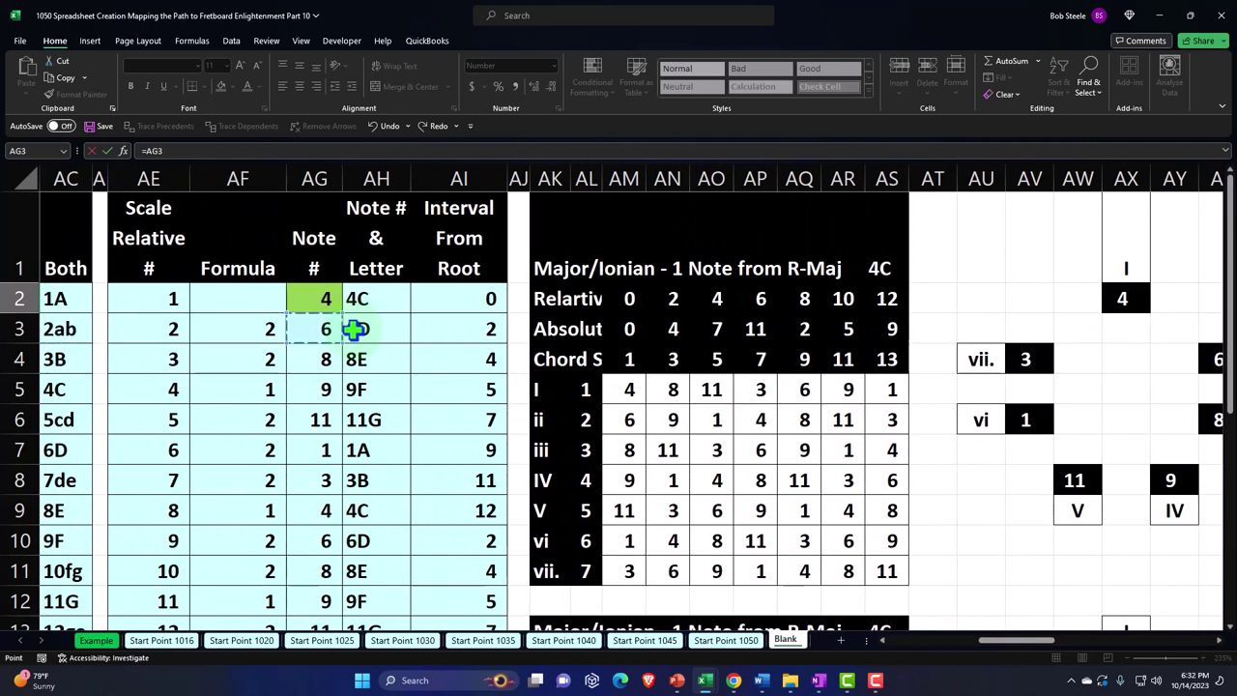
key("Return")
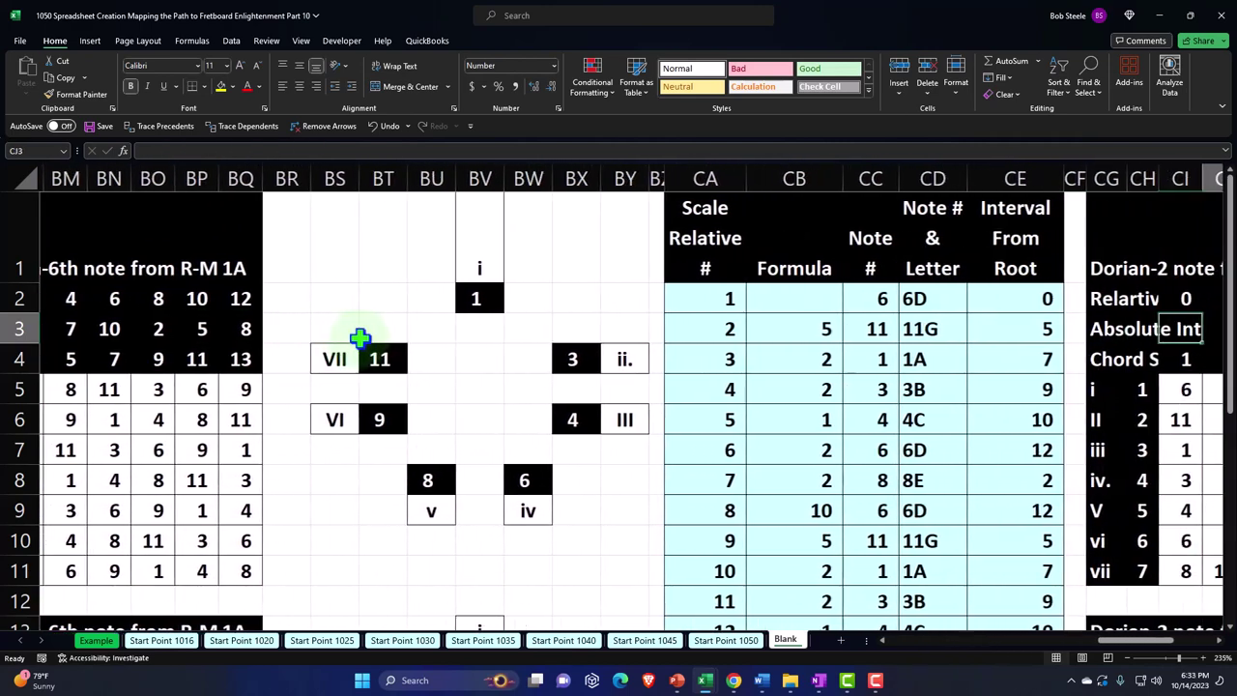
Examine the interval formulas in cells CB3 and CB4 of the Dorian scale table's Formula column
left_click(712, 330)
double_click(712, 329)
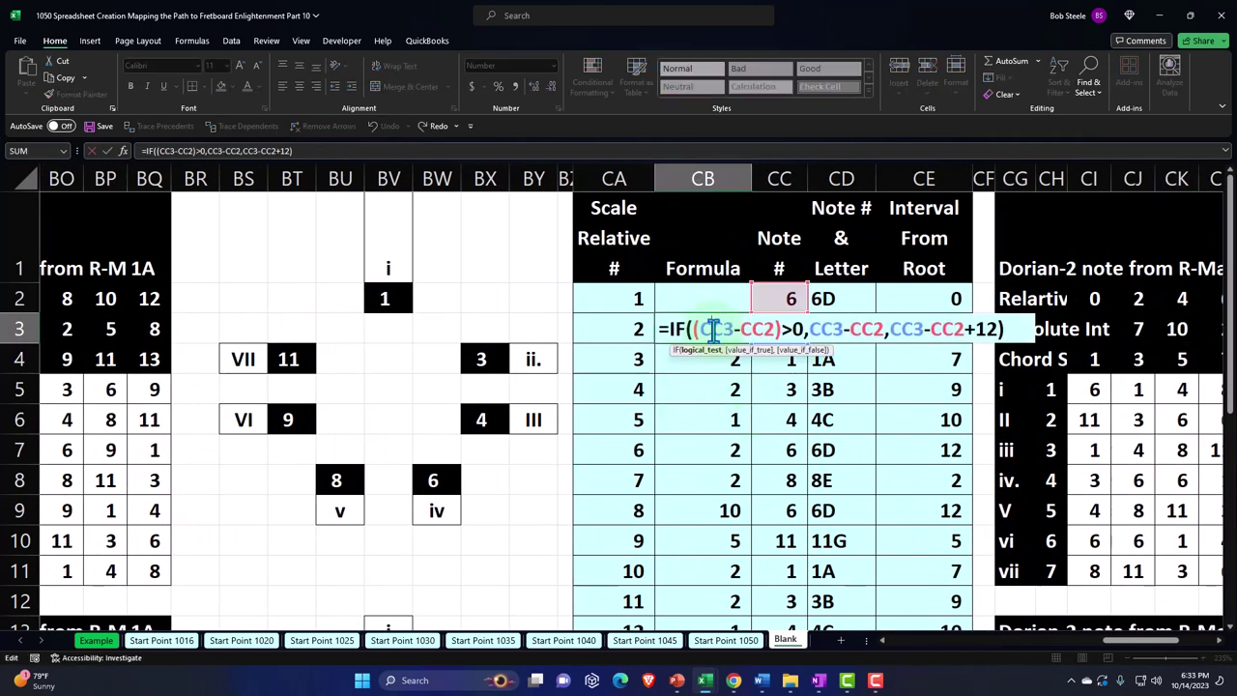
key("Return")
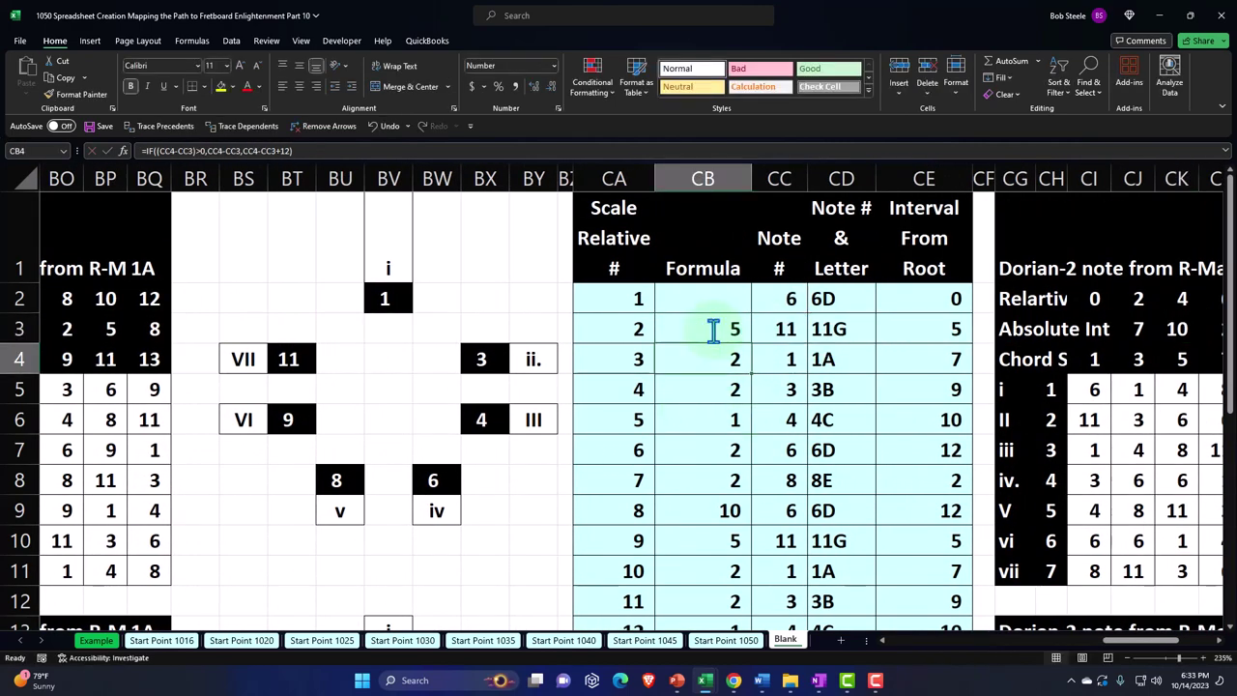
double_click(712, 329)
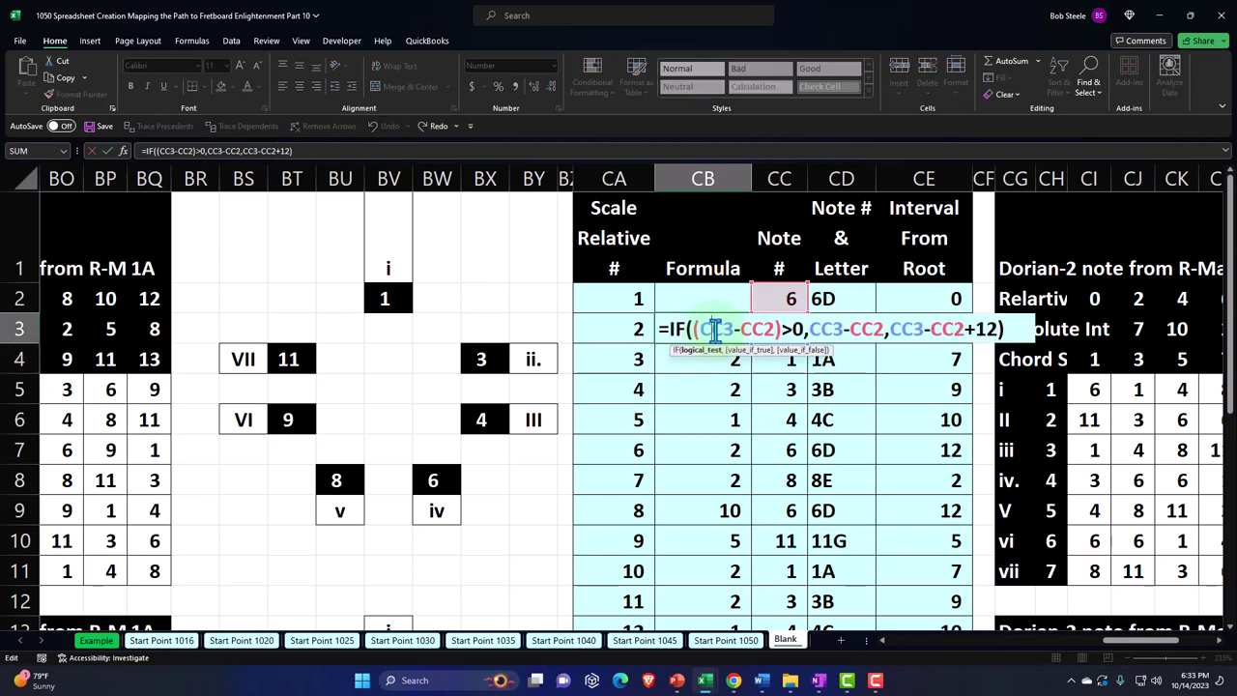
key("Return")
double_click(720, 357)
key("Return")
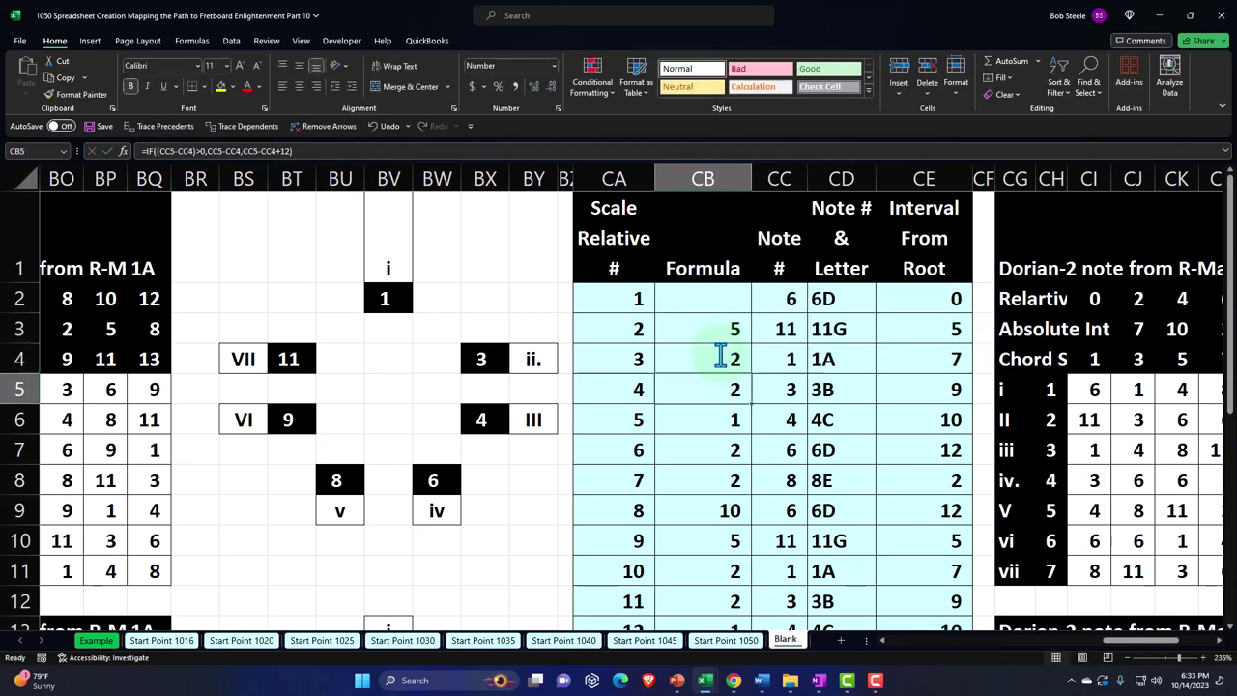
Fill the CC2 reference down the Dorian Note # column through CC7 and clear the cells from CC8 downward
left_click(789, 326)
left_click(782, 300)
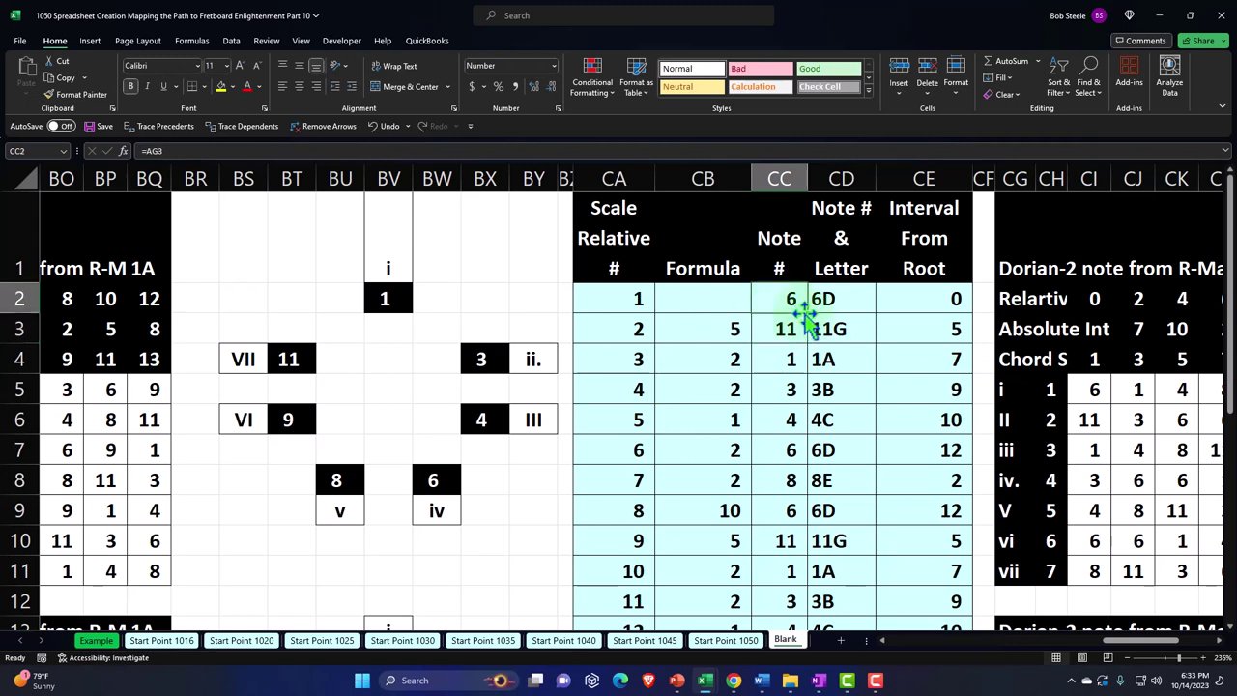
left_click_drag(808, 314, 781, 575)
key("Delete")
scroll(780, 574, "up", 4)
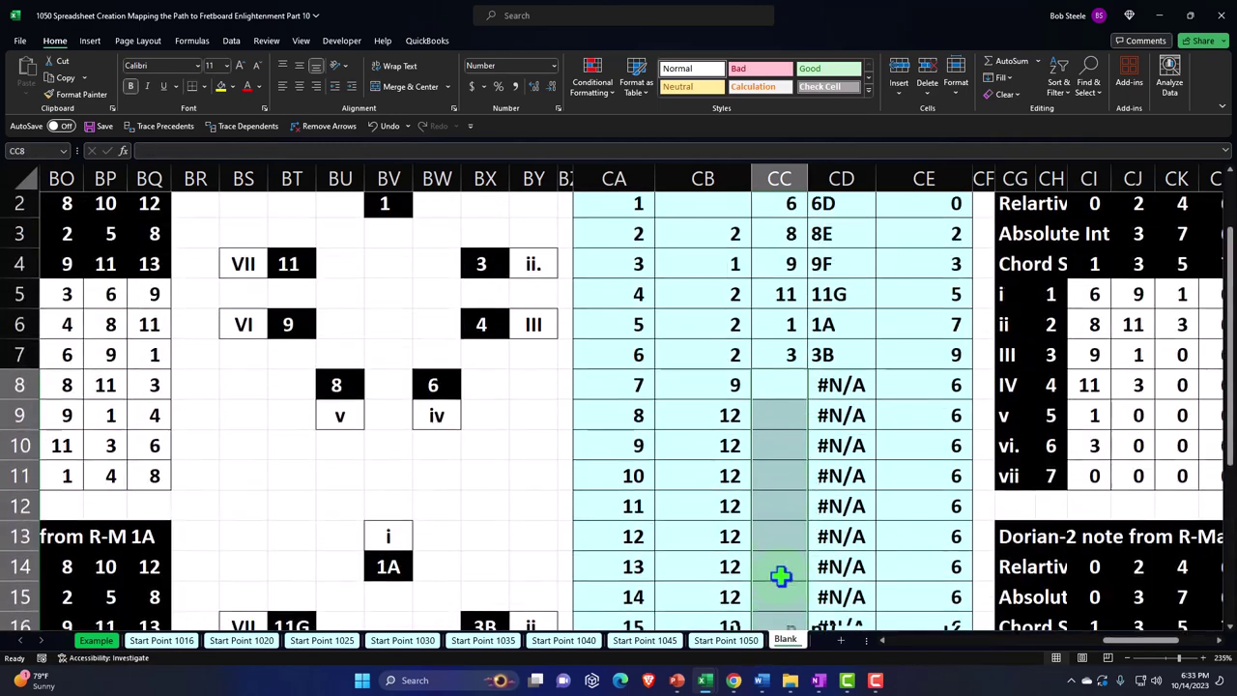
Extend the Major/Ionian note reference in CC7 down through cell CC10
left_click(792, 362)
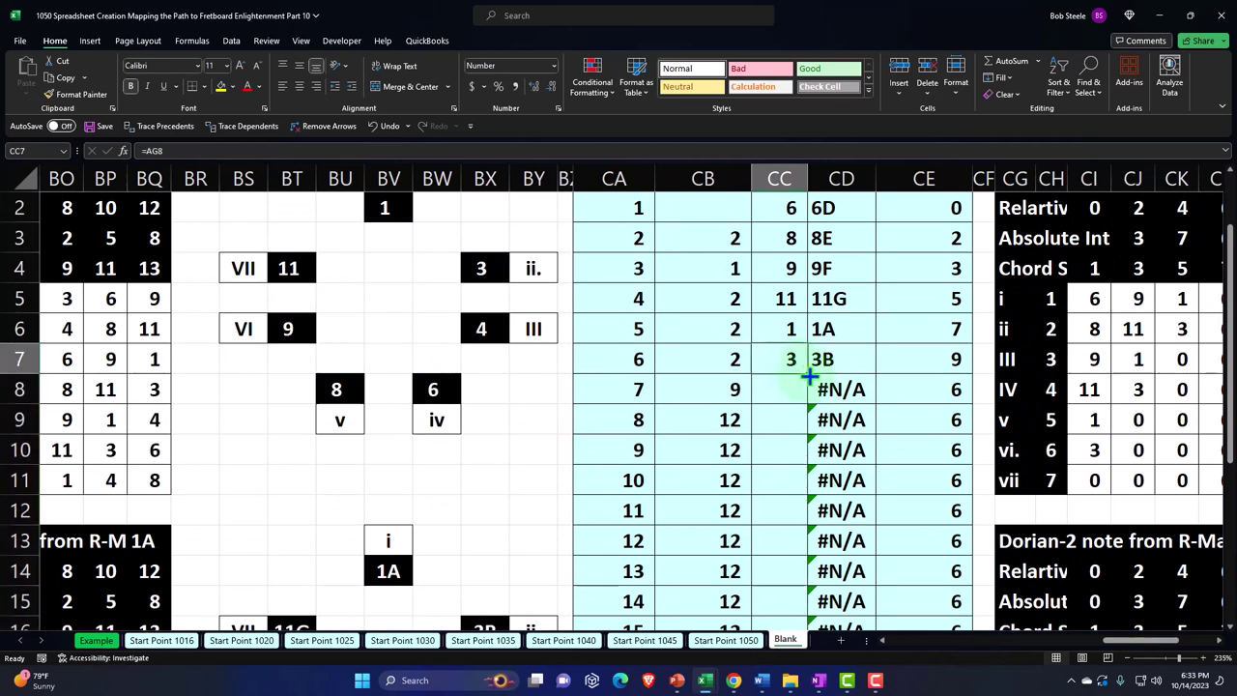
left_click_drag(809, 372, 809, 458)
scroll(801, 529, "up", 1)
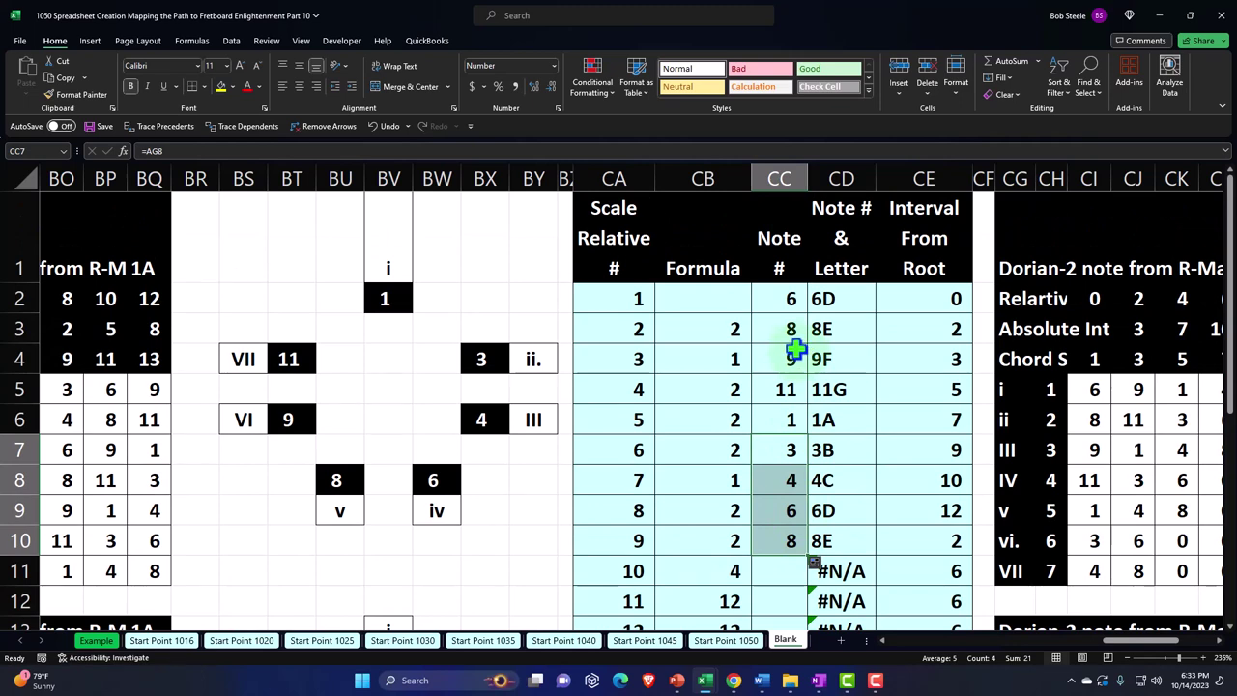
Check the Dorian note references from CC2 down and clear the note numbers in CC9 and CC10
left_click(785, 303)
key("Down")
key("Down")
key("Down")
key("Down")
key("Down")
key("Down")
key("Down")
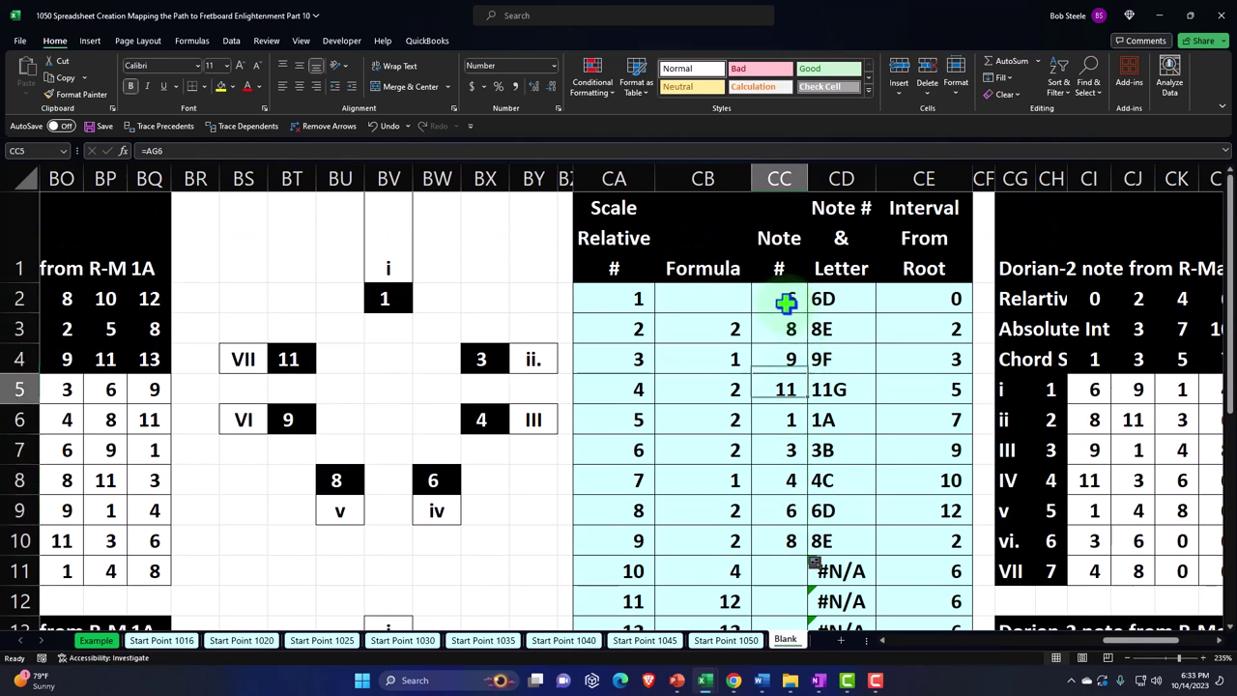
key("Delete")
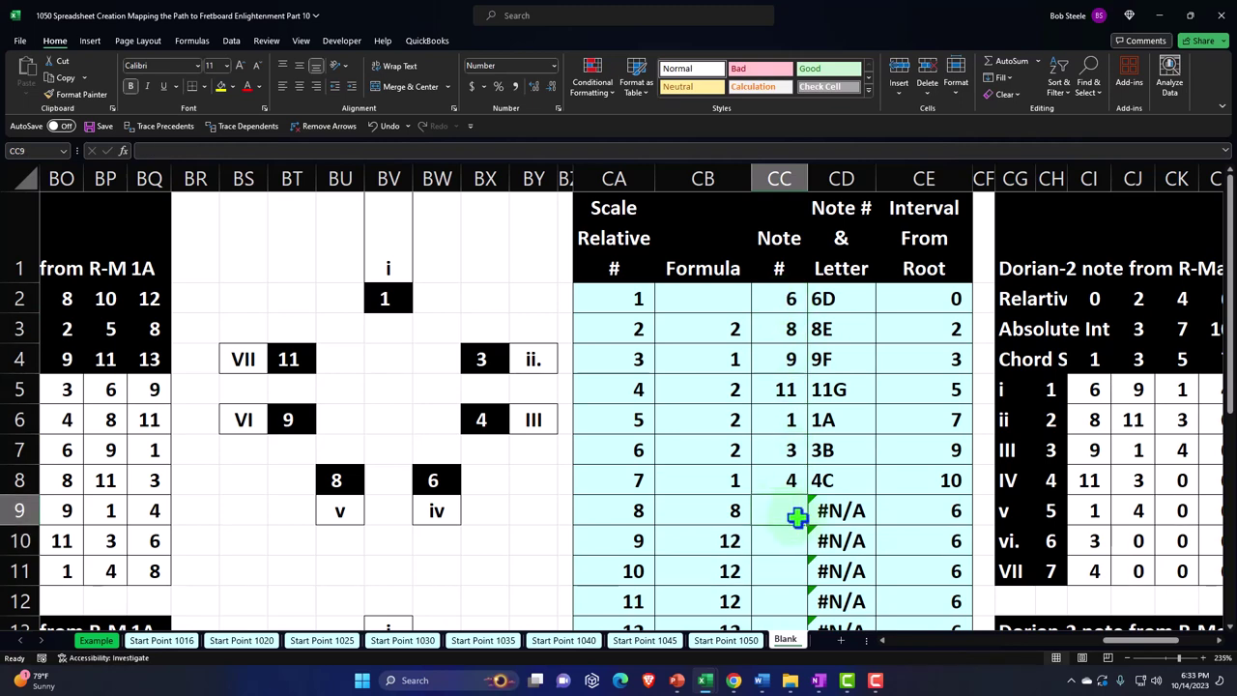
Set cell CC9, the eighth Dorian note, to repeat the root note with the formula =CC2
type("=")
key("Up")
key("Up")
key("Up")
key("Up")
key("Up")
key("Up")
key("Up")
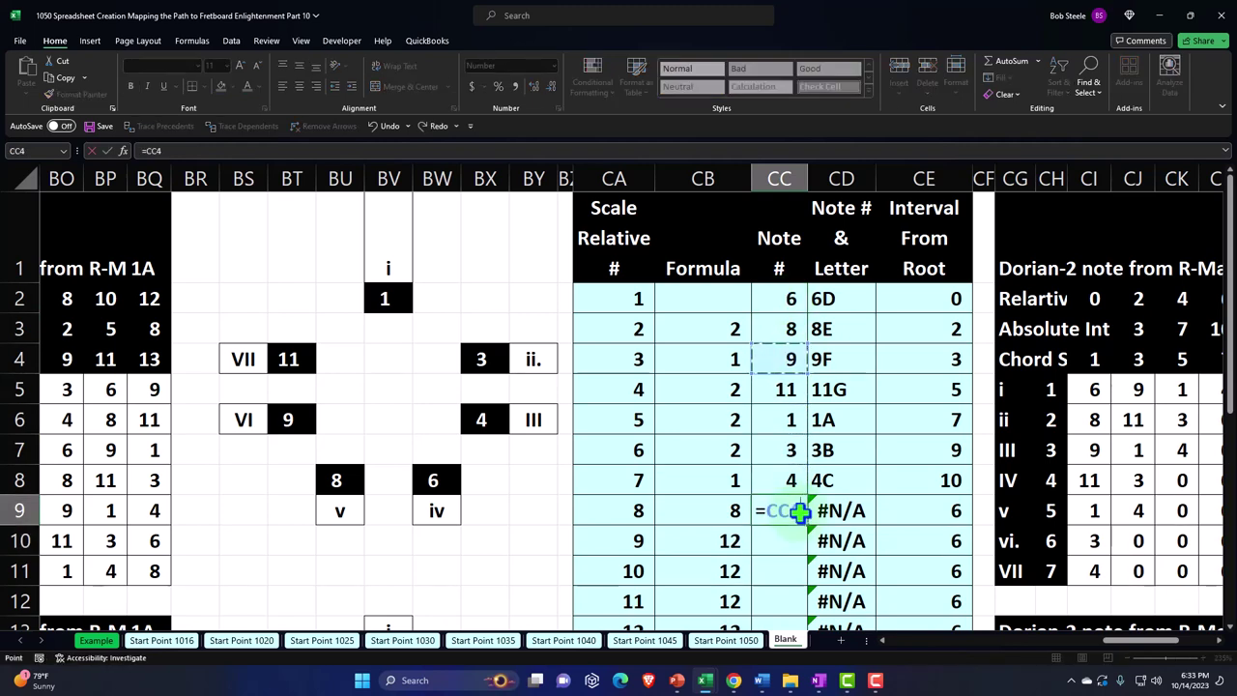
key("Return")
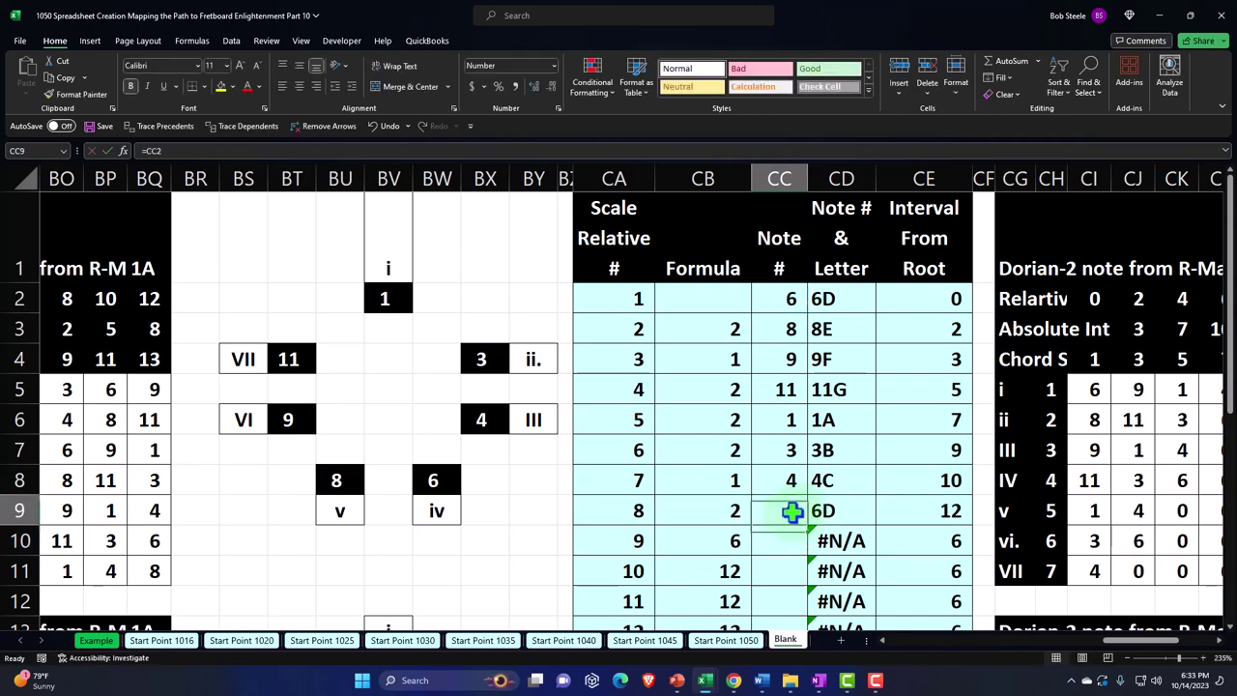
Fill the repeating note formula in CC9 down to CC25 to complete the 24-note Dorian scale
left_click(795, 510)
scroll(794, 510, "down", 1)
left_click_drag(806, 434, 786, 590)
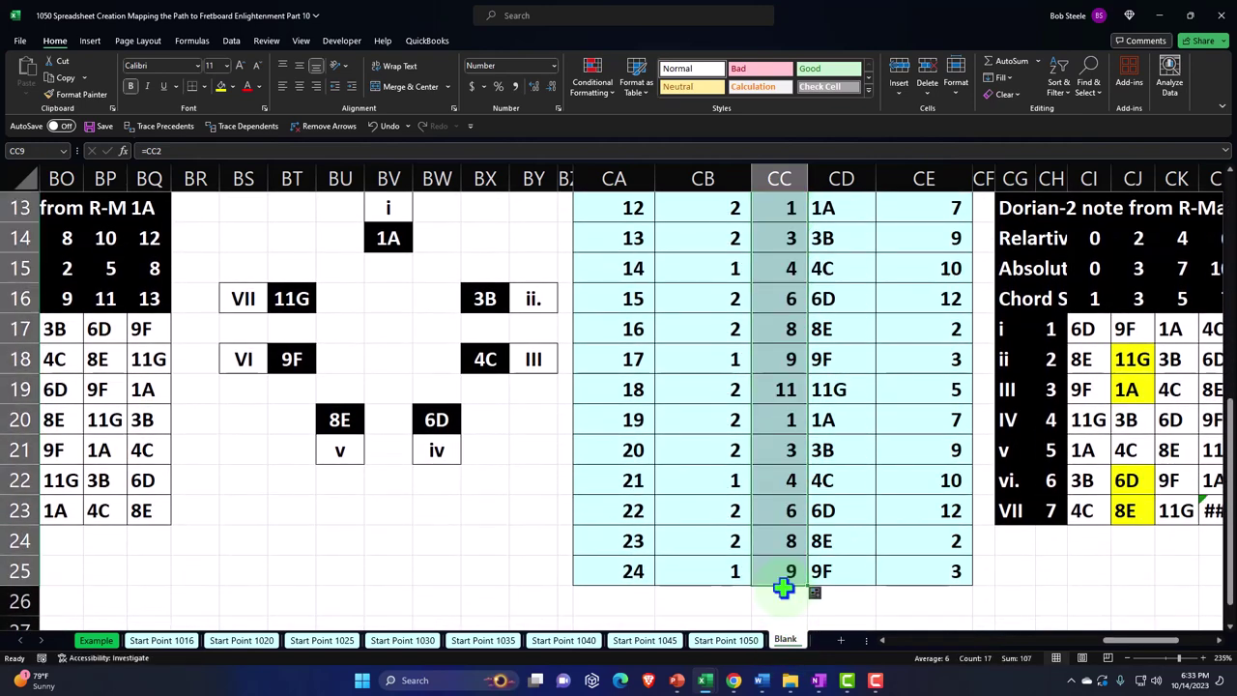
scroll(784, 588, "up", 4)
scroll(785, 588, "up", 1)
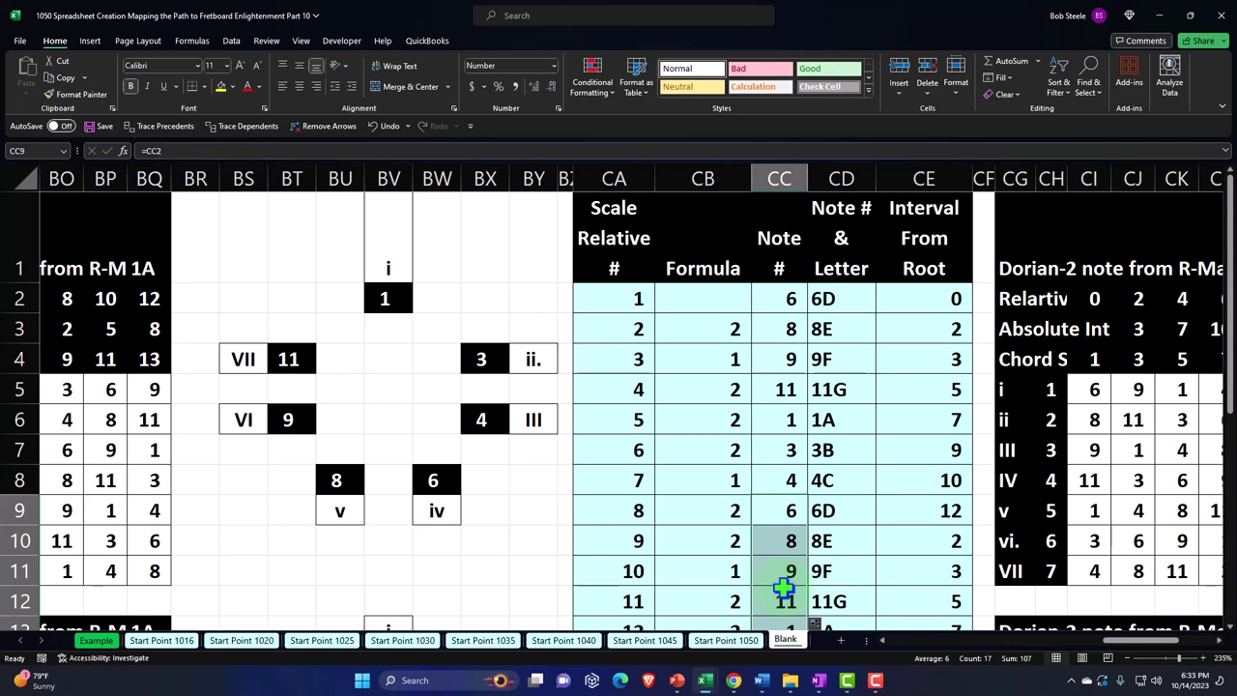
Compare the Dorian interval formula in CB3 with the Major/Ionian table's Formula column from AF3 to AF10 and the note formula in AG3
double_click(702, 331)
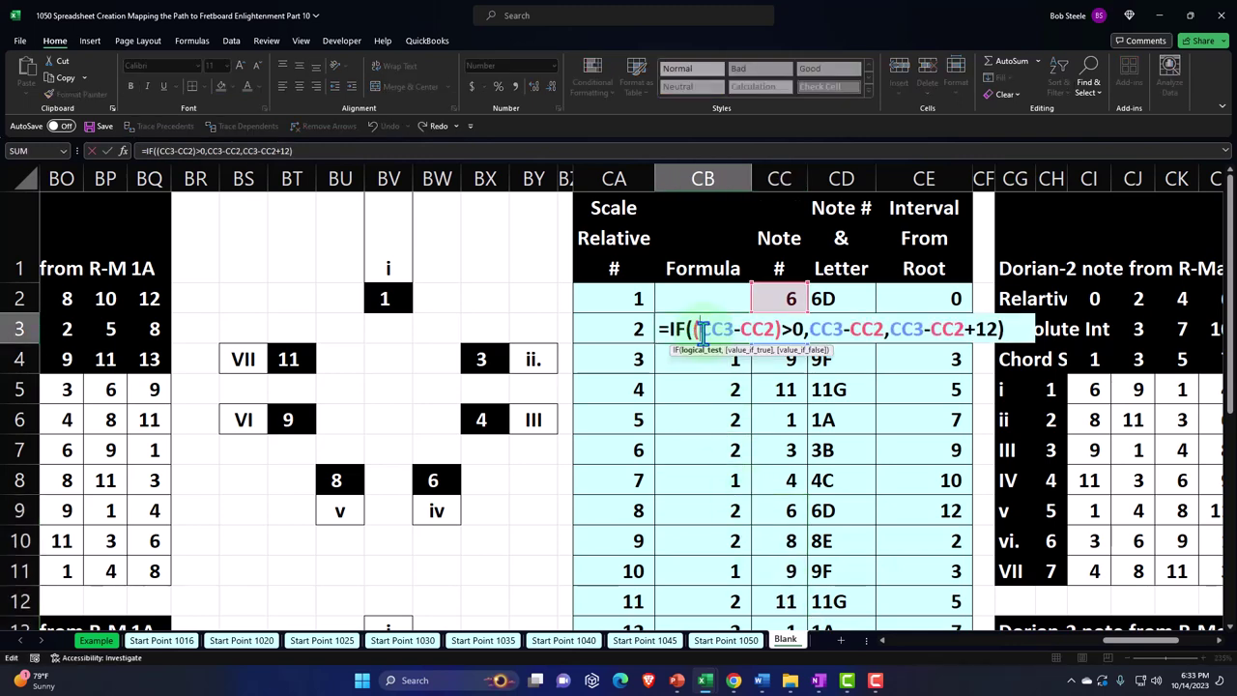
key("Return")
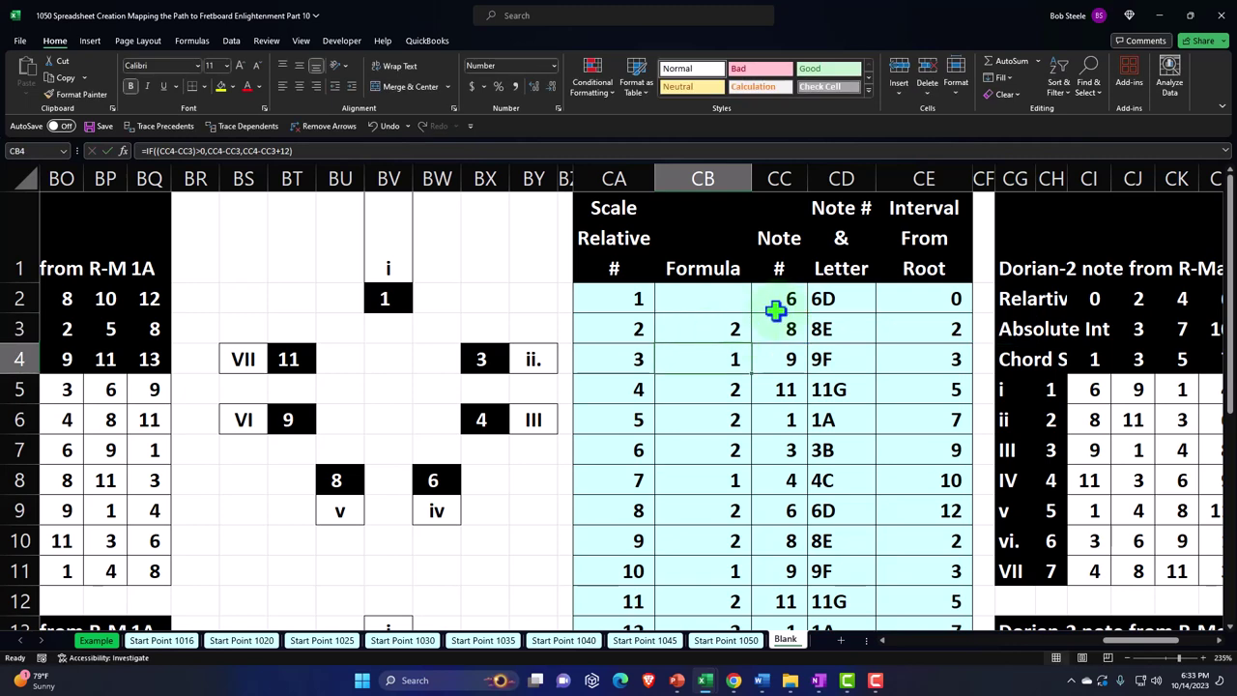
double_click(742, 327)
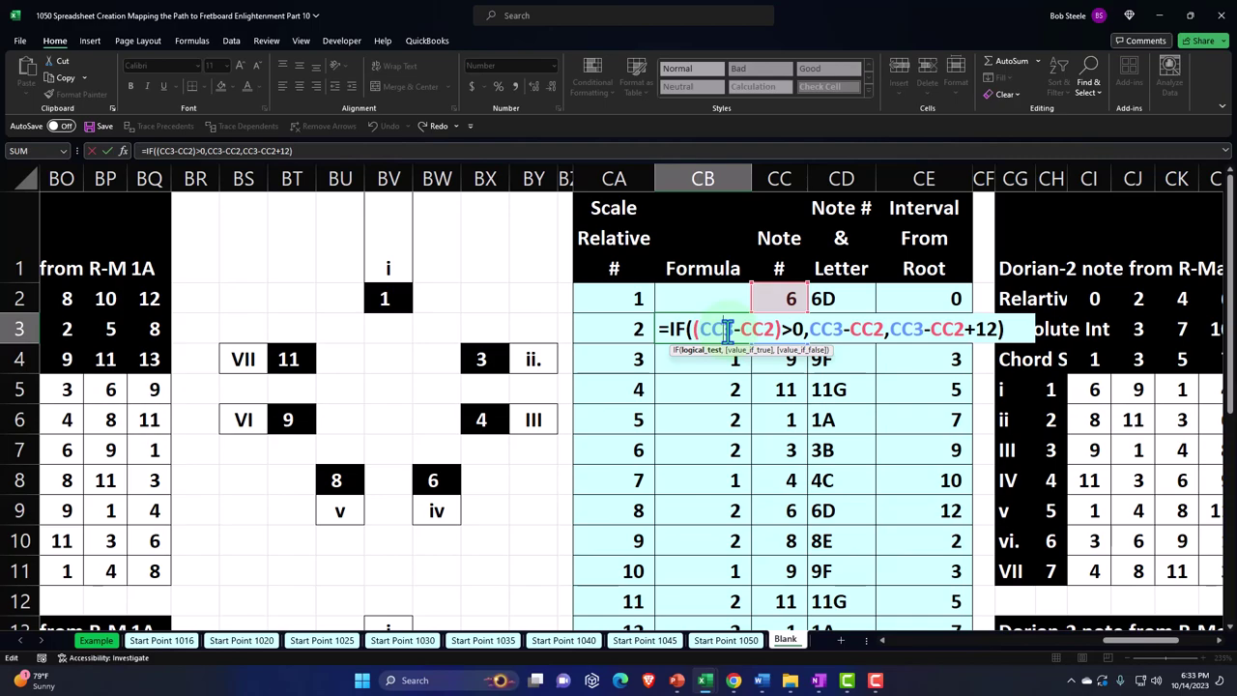
key("Return")
left_click_drag(1132, 639, 992, 671)
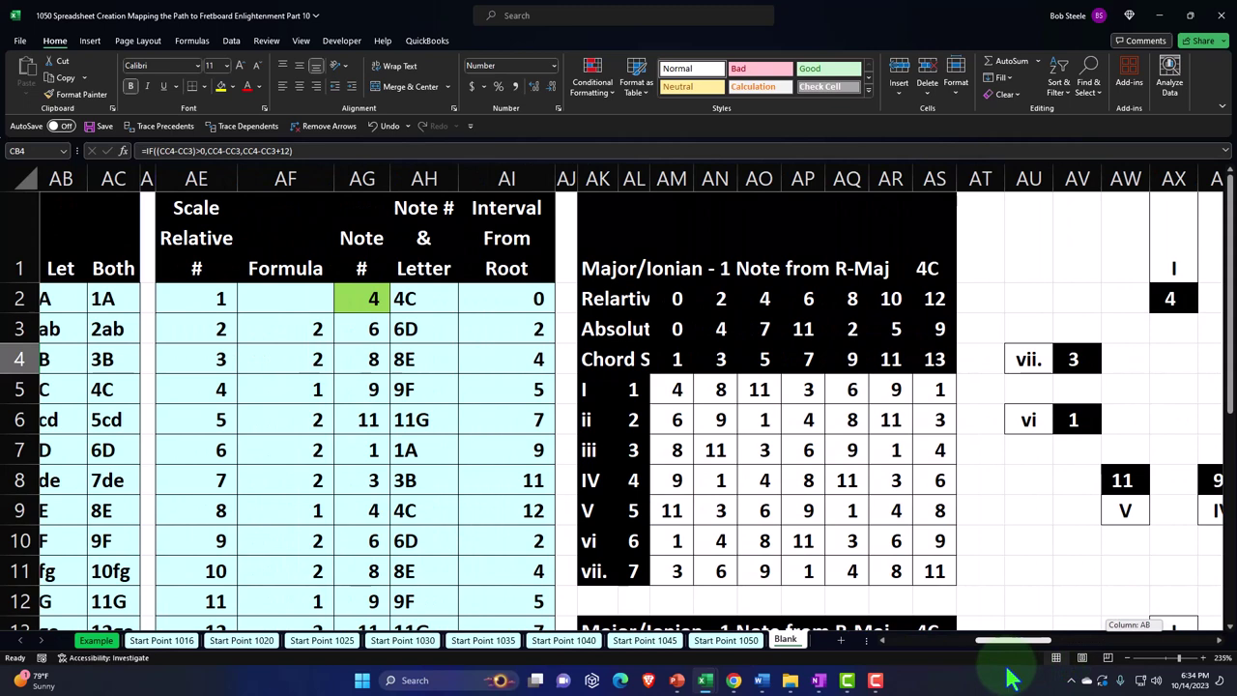
left_click(287, 331)
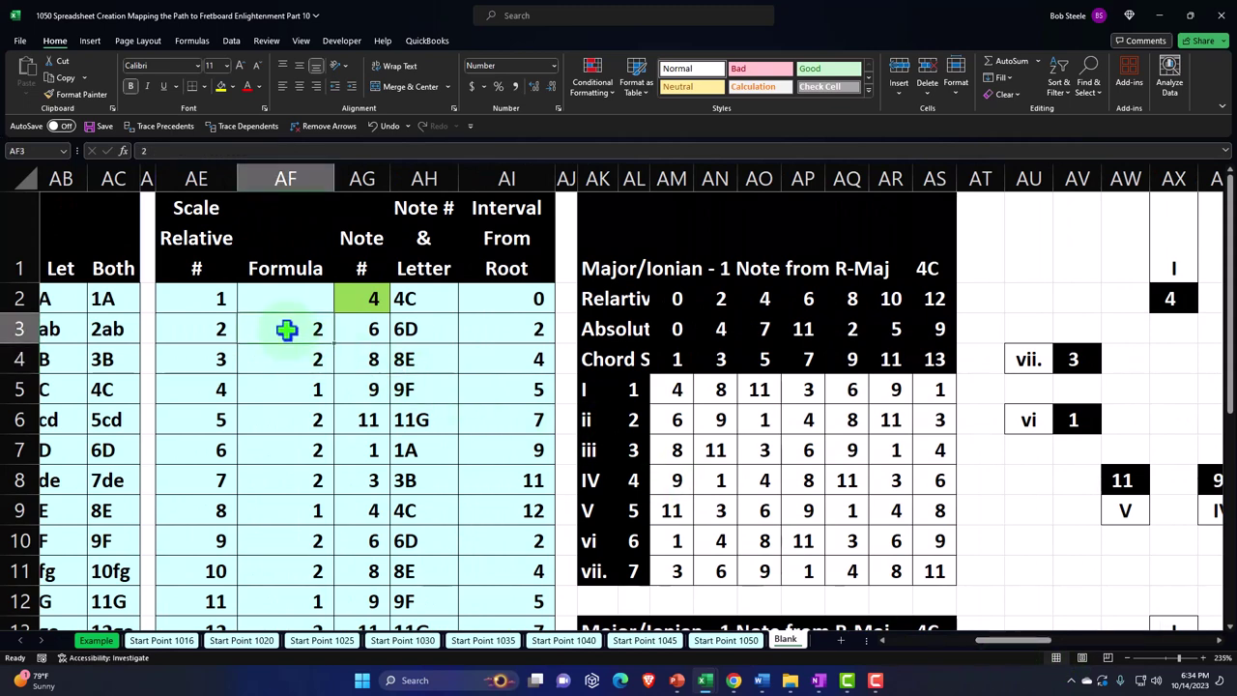
key("Down")
key("Down")
key("Down")
key("Down")
key("Down")
key("Down")
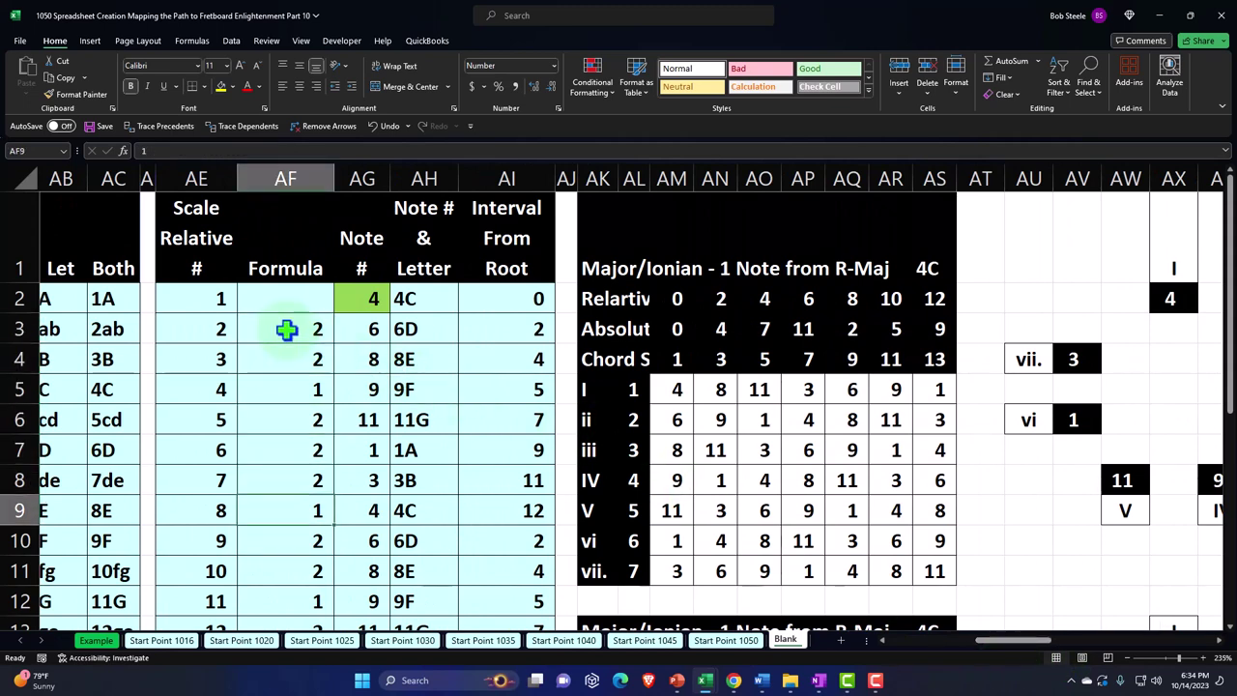
key("Up")
key("Up")
key("Up")
key("Up")
key("Up")
key("Up")
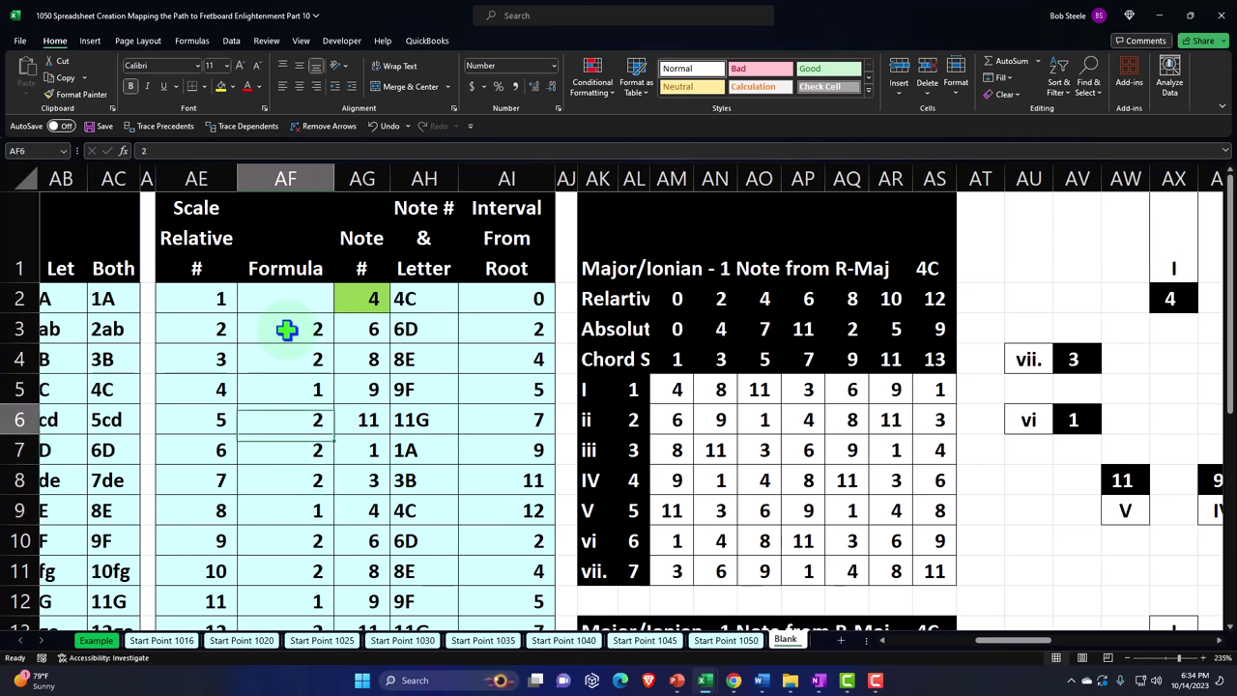
key("Right")
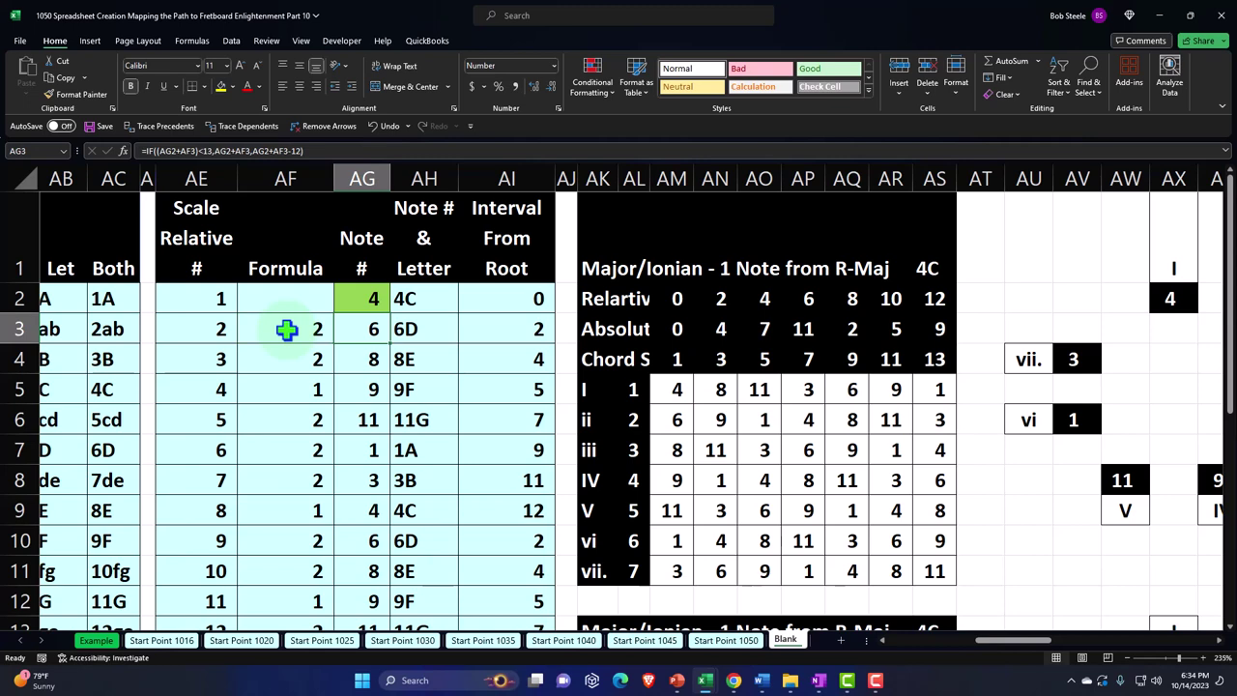
key("Left")
key("Down")
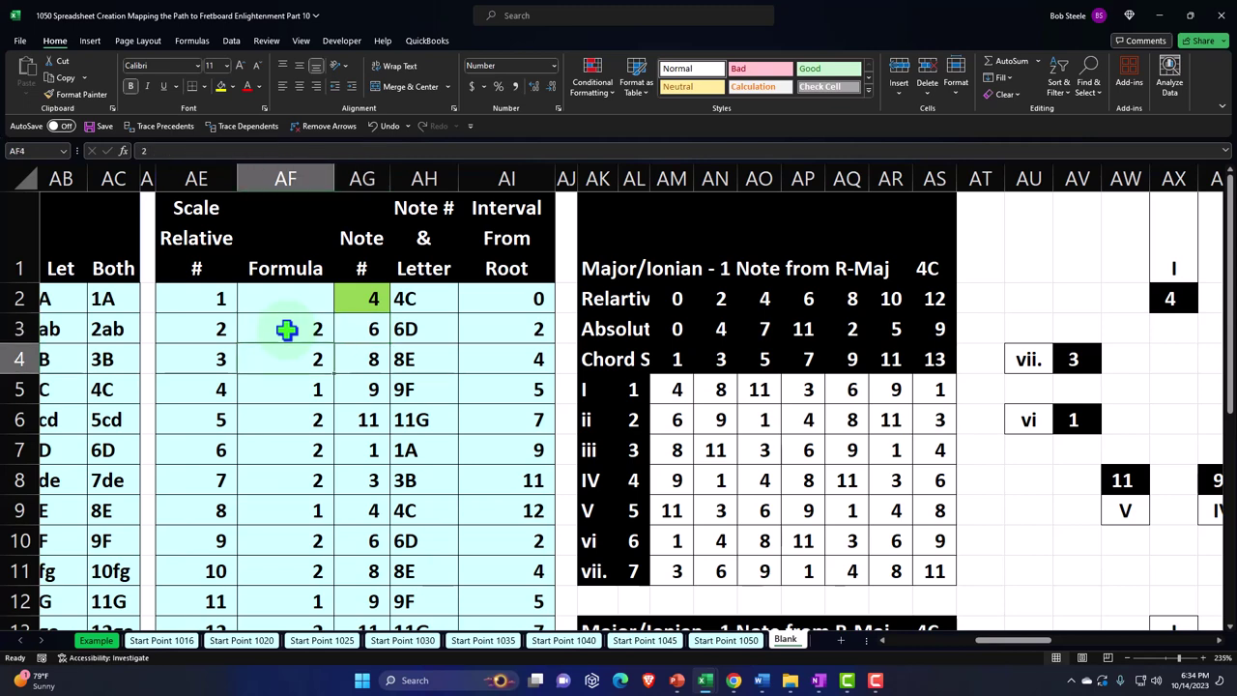
key("Down")
key("Down")
key("Down")
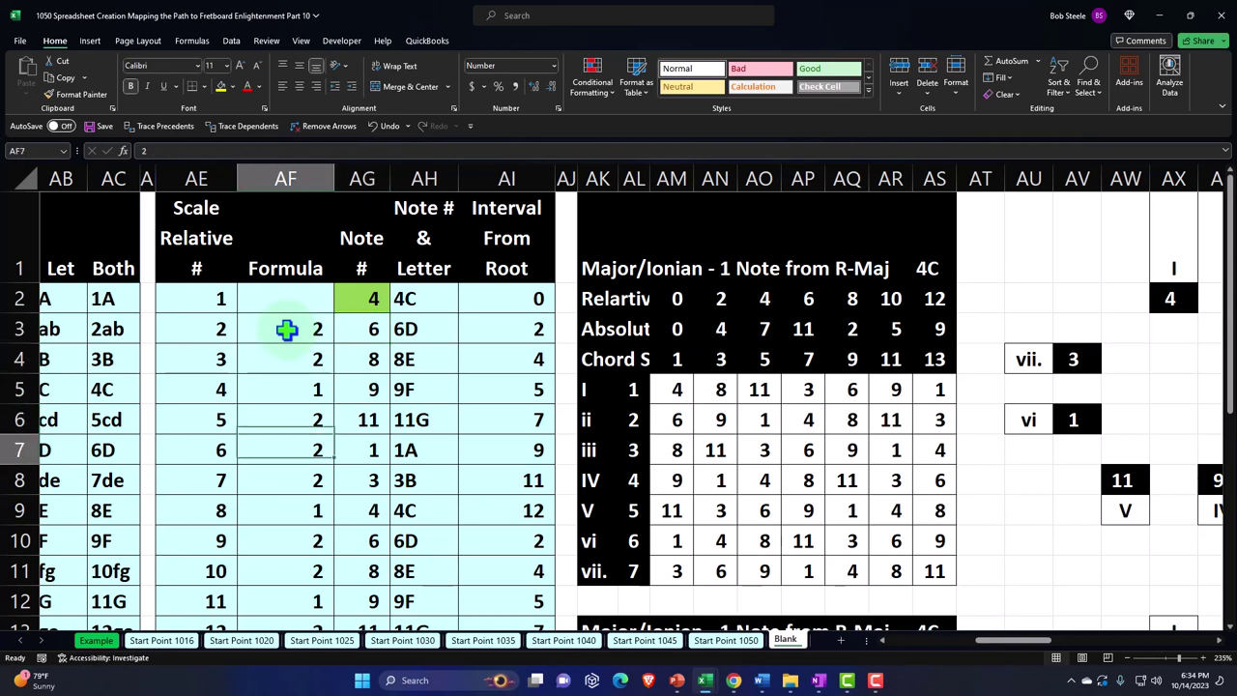
key("Down")
key("Down")
key("Down")
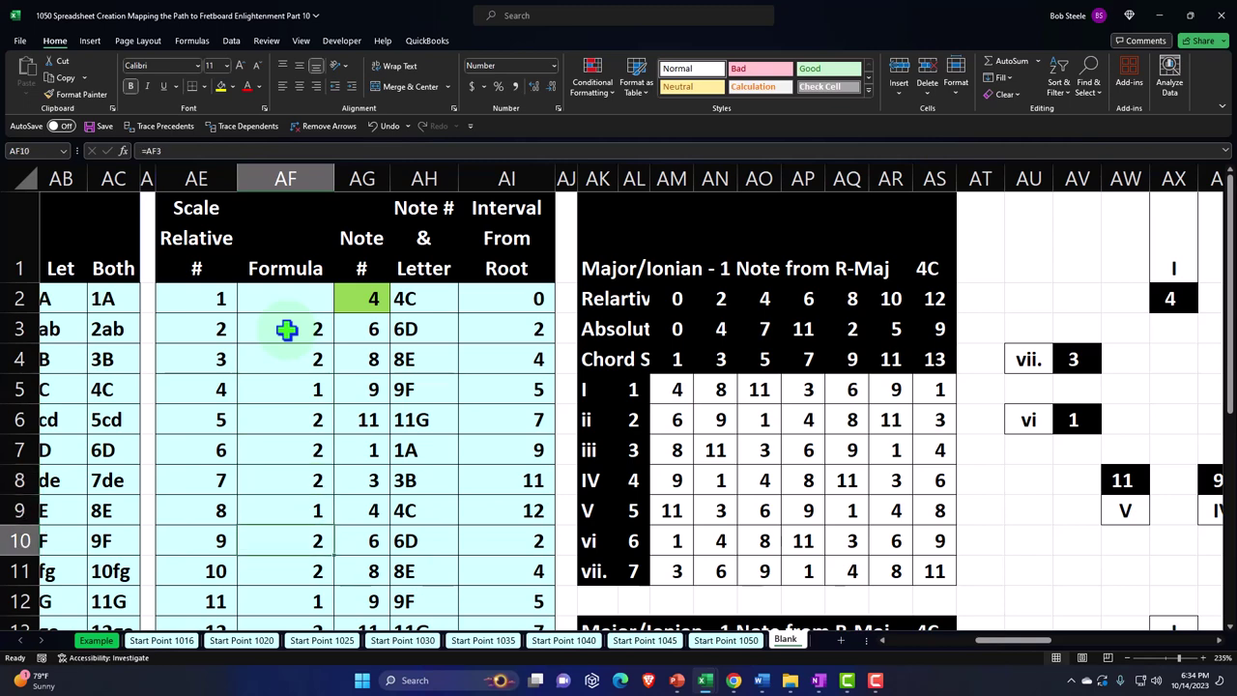
Return to the Dorian scale table and examine the root reference in CC2 and the note-letter lookups in CD2 and CD8
left_click(690, 224)
key("Right")
key("Right")
key("Right")
key("Right")
key("Right")
key("Right")
key("Right")
key("Right")
key("Right")
key("Right")
key("Right")
key("Right")
key("Right")
key("Right")
key("Right")
key("Right")
key("Right")
key("Right")
key("Right")
key("Right")
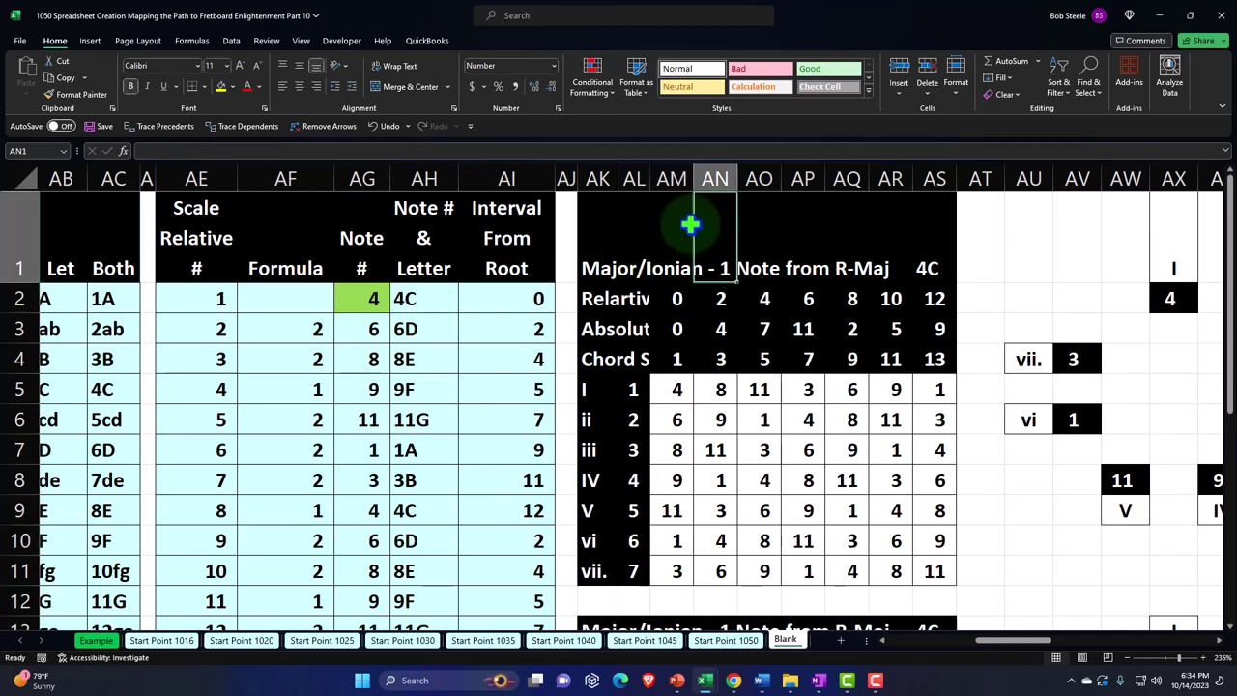
key("Right")
key("Right")
key("Right")
key("Right")
key("Right")
key("Right")
key("Right")
key("Right")
key("Right")
key("Right")
key("Right")
key("Right")
key("Right")
key("Right")
key("Right")
key("Right")
key("Right")
key("Right")
key("Right")
key("Right")
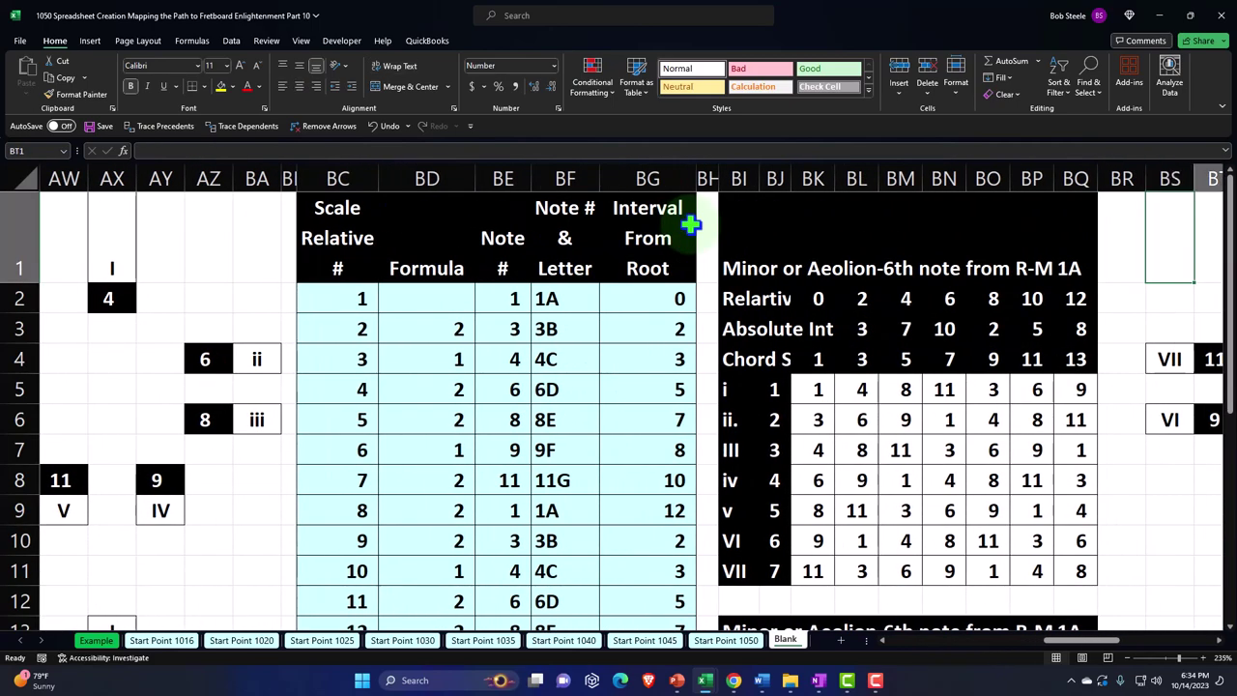
key("Right")
key("Right")
key("Right")
key("Right")
key("Right")
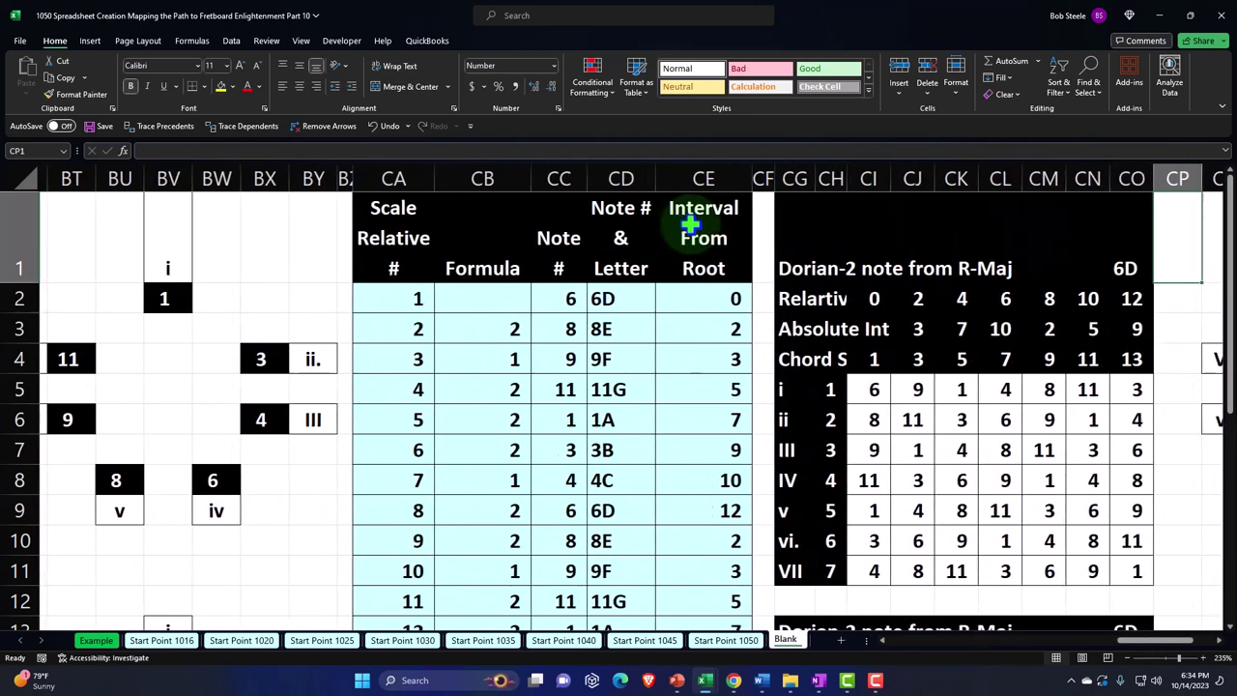
left_click(454, 300)
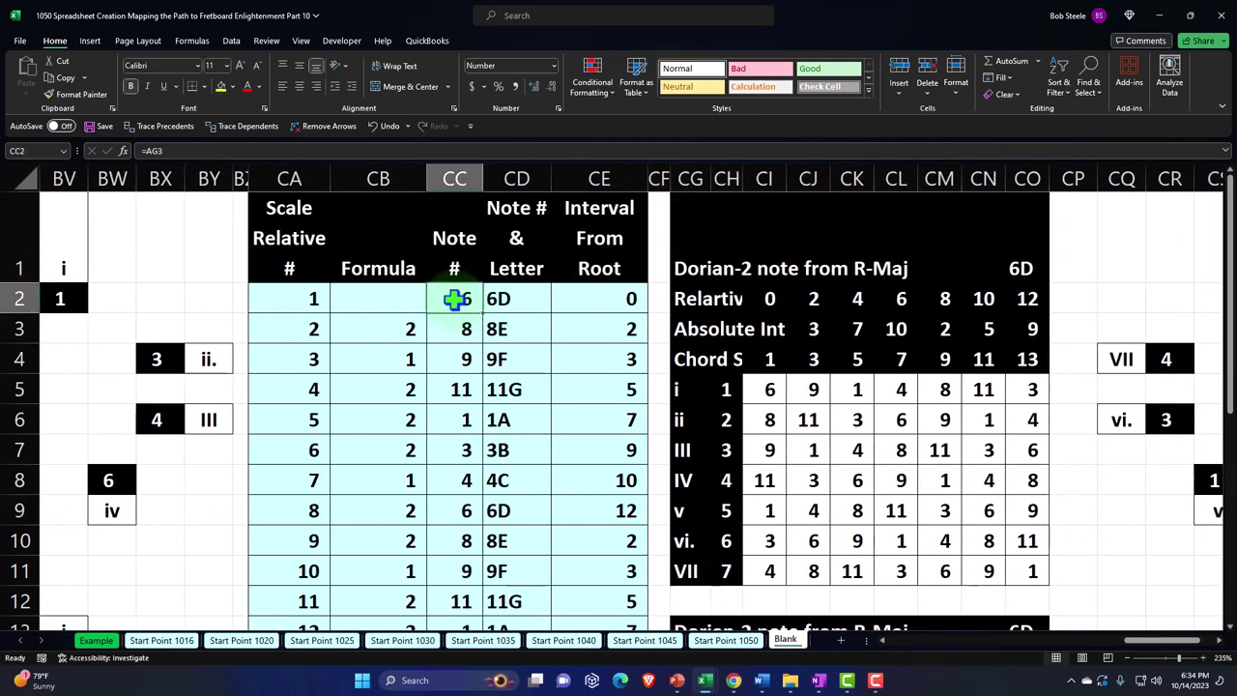
left_click(506, 298)
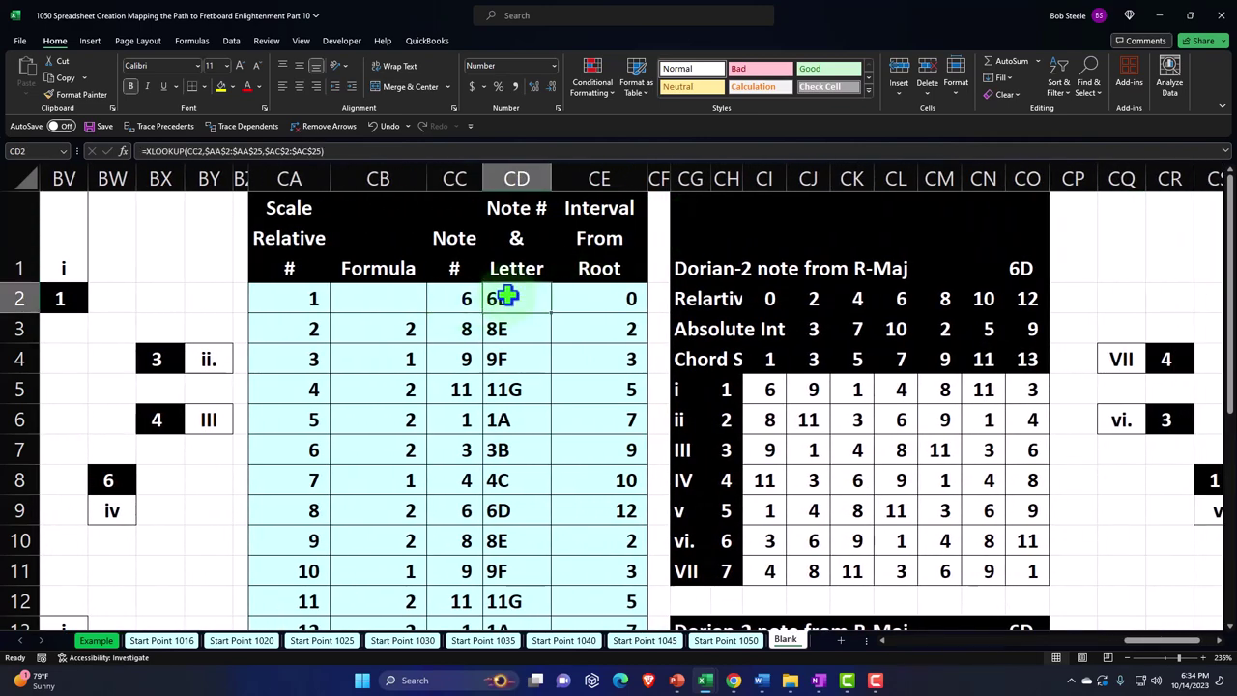
left_click(509, 486)
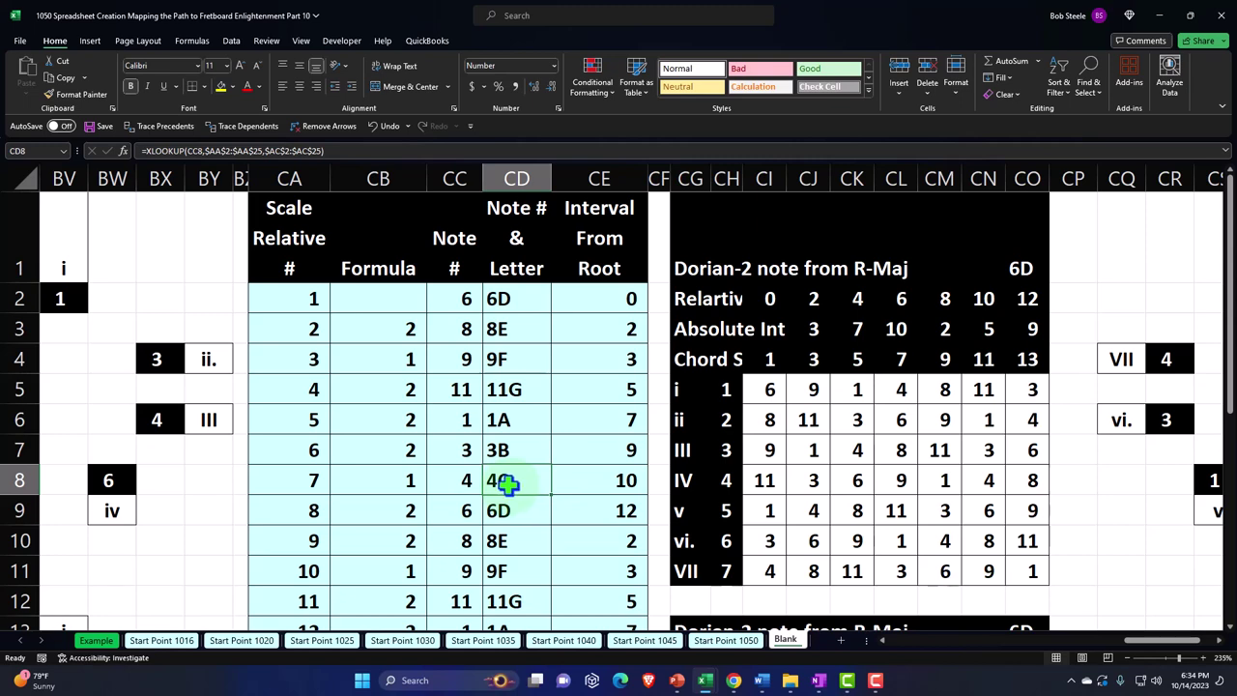
Examine the Dorian interval formulas in the Formula column from CB9 down to CB15
scroll(507, 484, "down", 1)
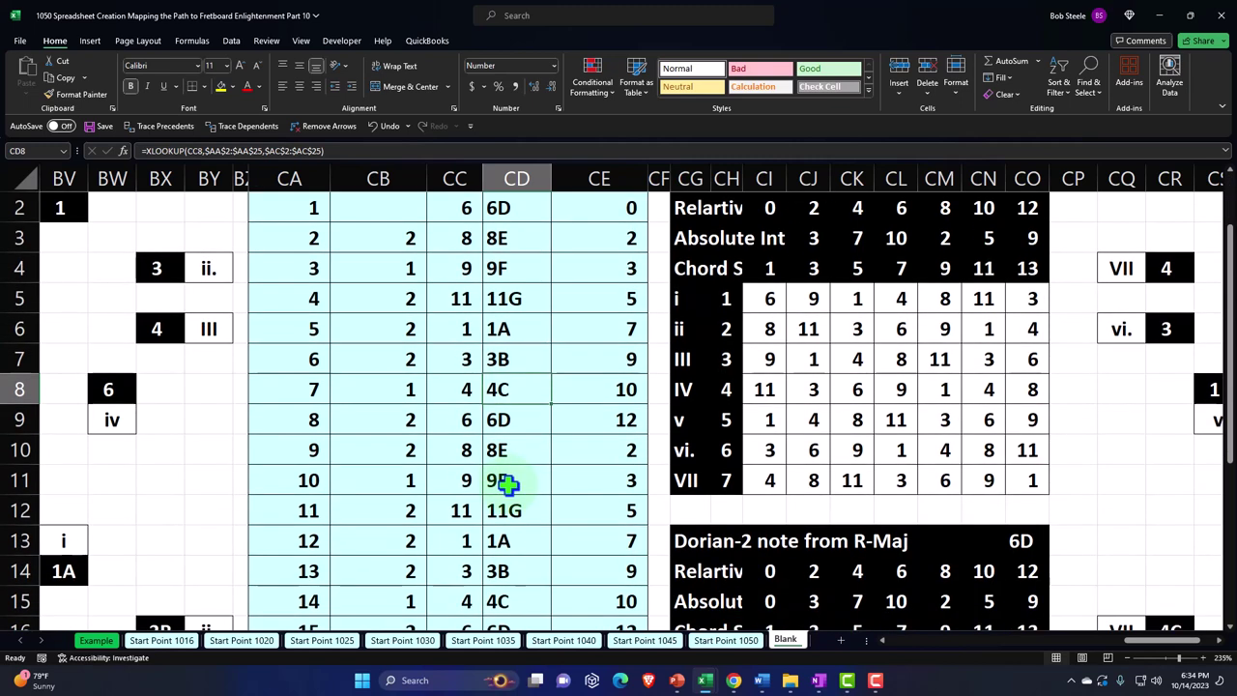
key("Left")
key("Left")
key("Down")
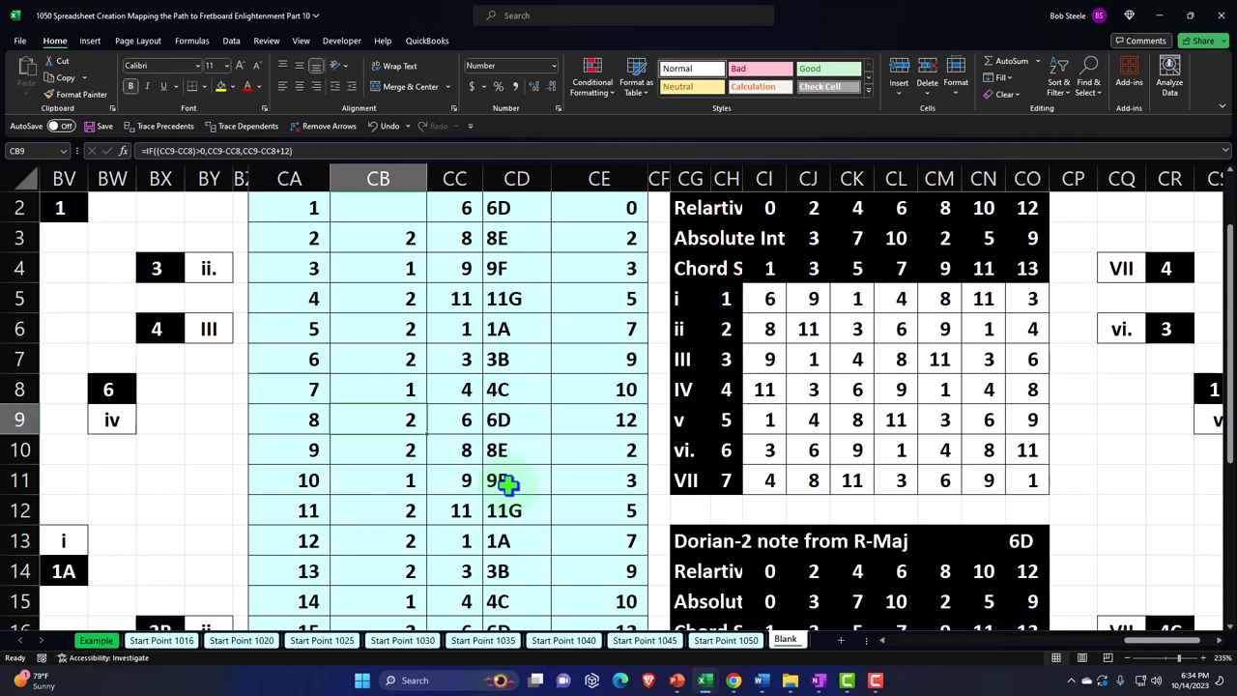
key("Down")
key("Down")
key("Down")
key("Down")
key("Down")
key("Down")
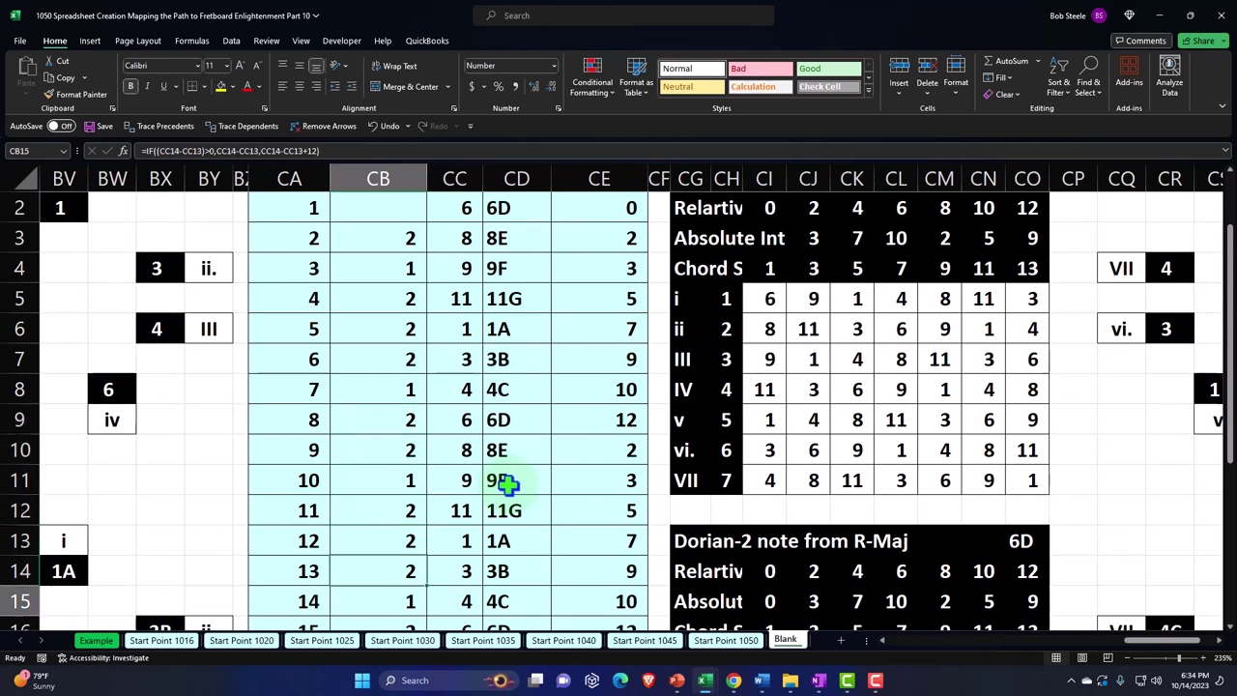
Trace the Dorian whole- and half-step pattern in the Formula column from CB3 down to CB9
left_click(397, 234)
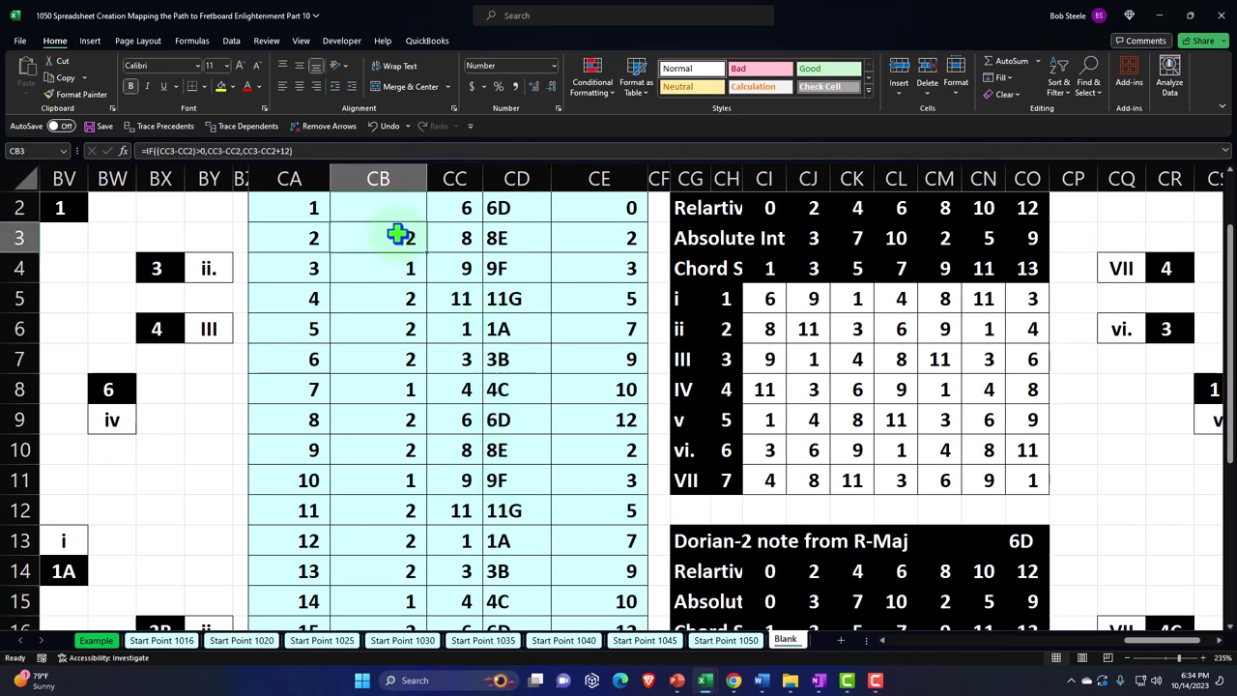
scroll(464, 319, "up", 1)
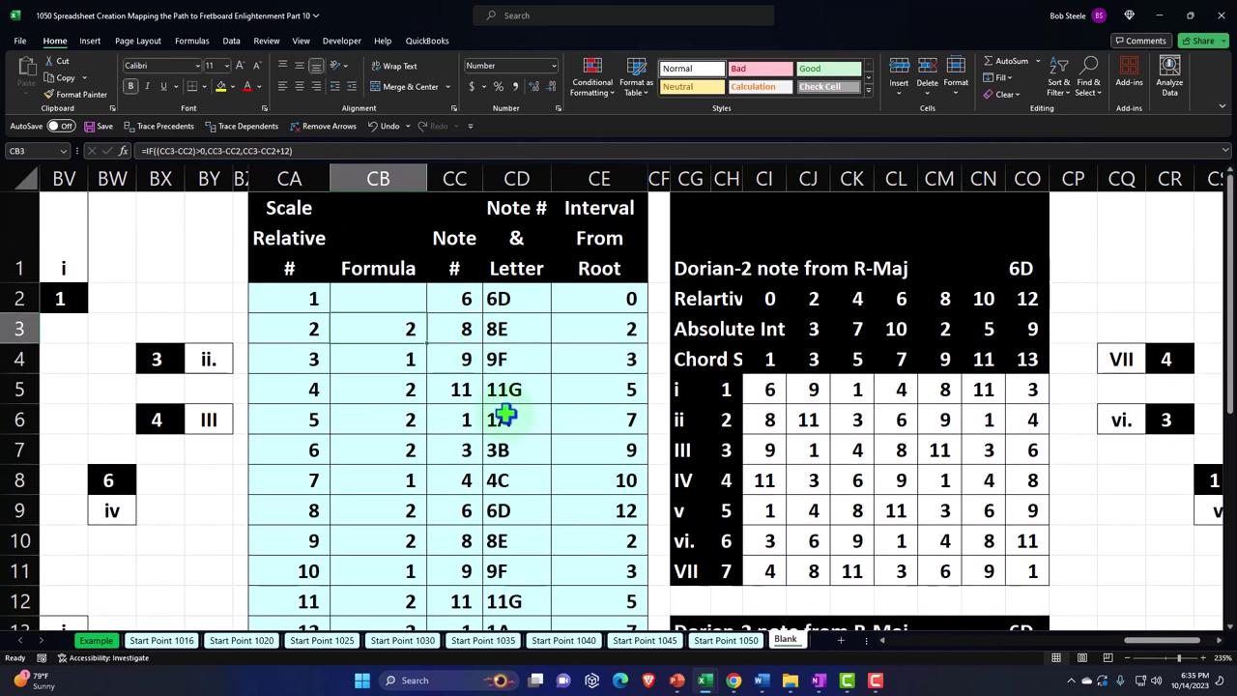
key("Down")
key("Down")
key("Down")
key("Down")
key("Down")
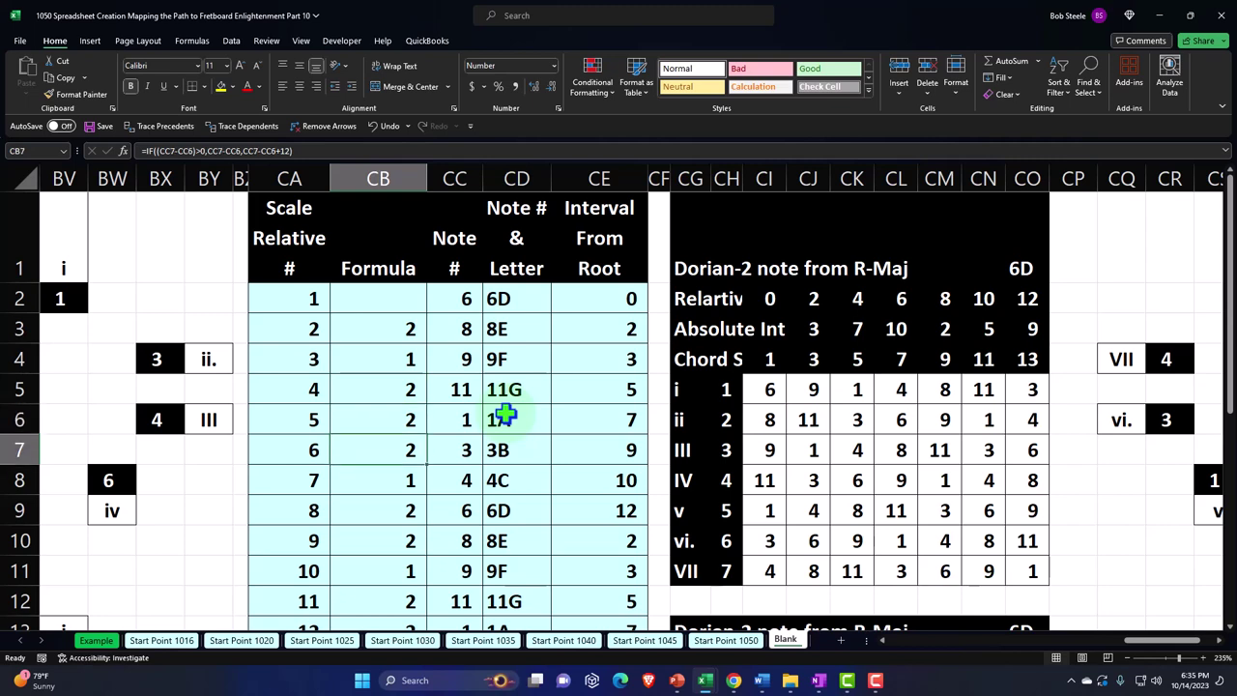
key("Down")
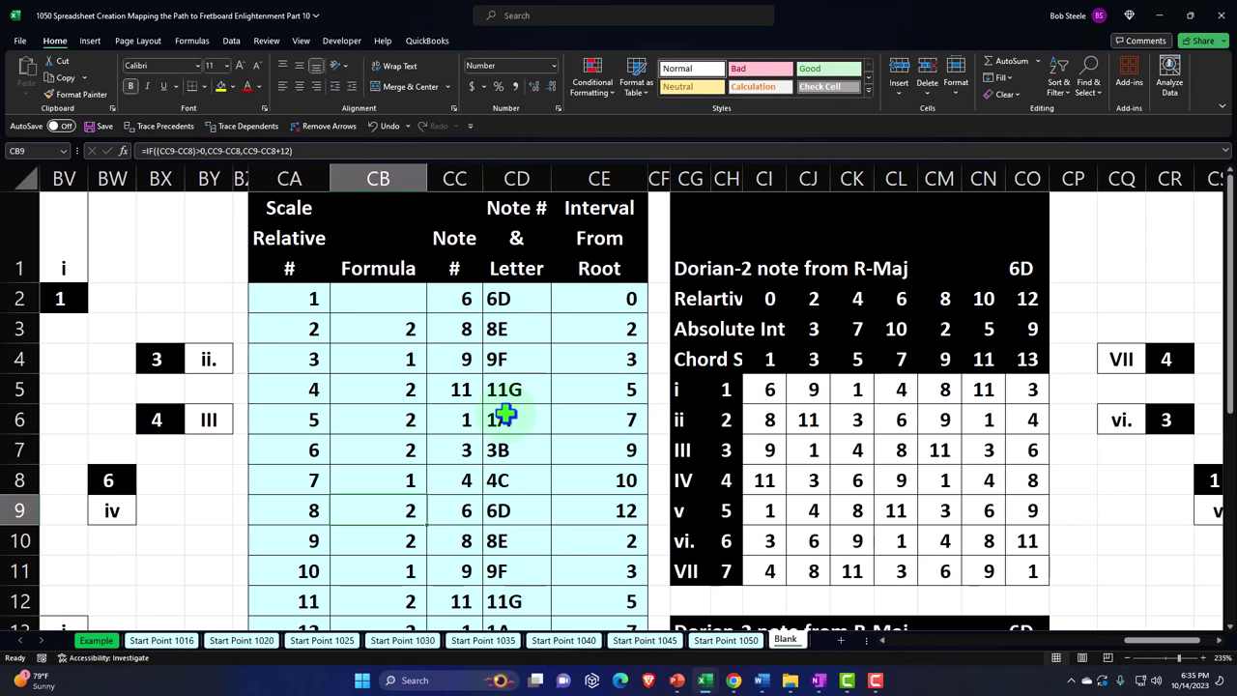
Inspect the Interval From Root formulas of the Dorian scale in CE3, CE5 and CE7
left_click(726, 296)
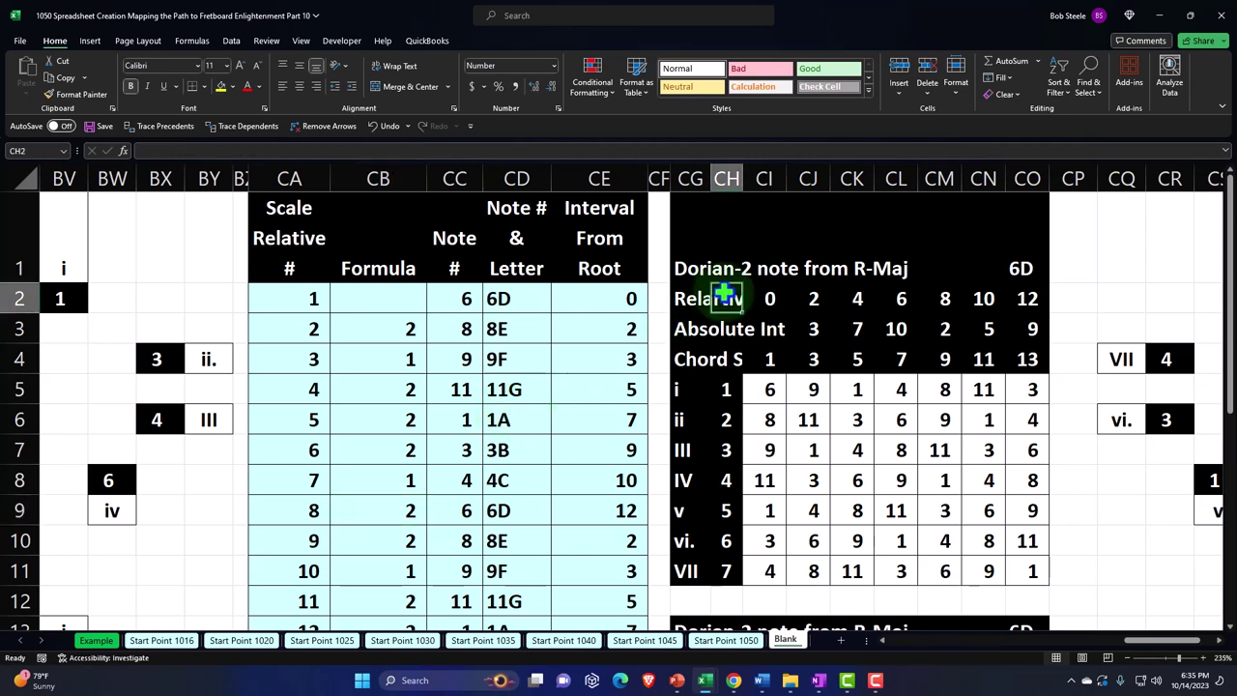
double_click(611, 327)
key("Return")
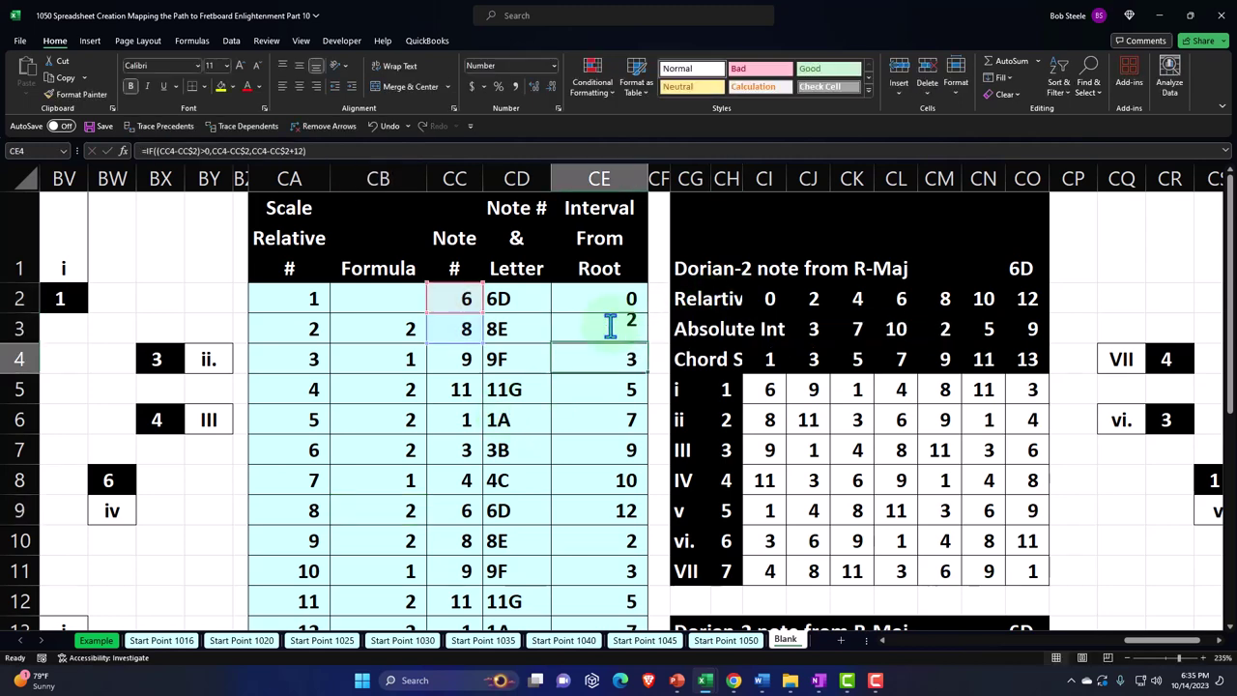
double_click(609, 389)
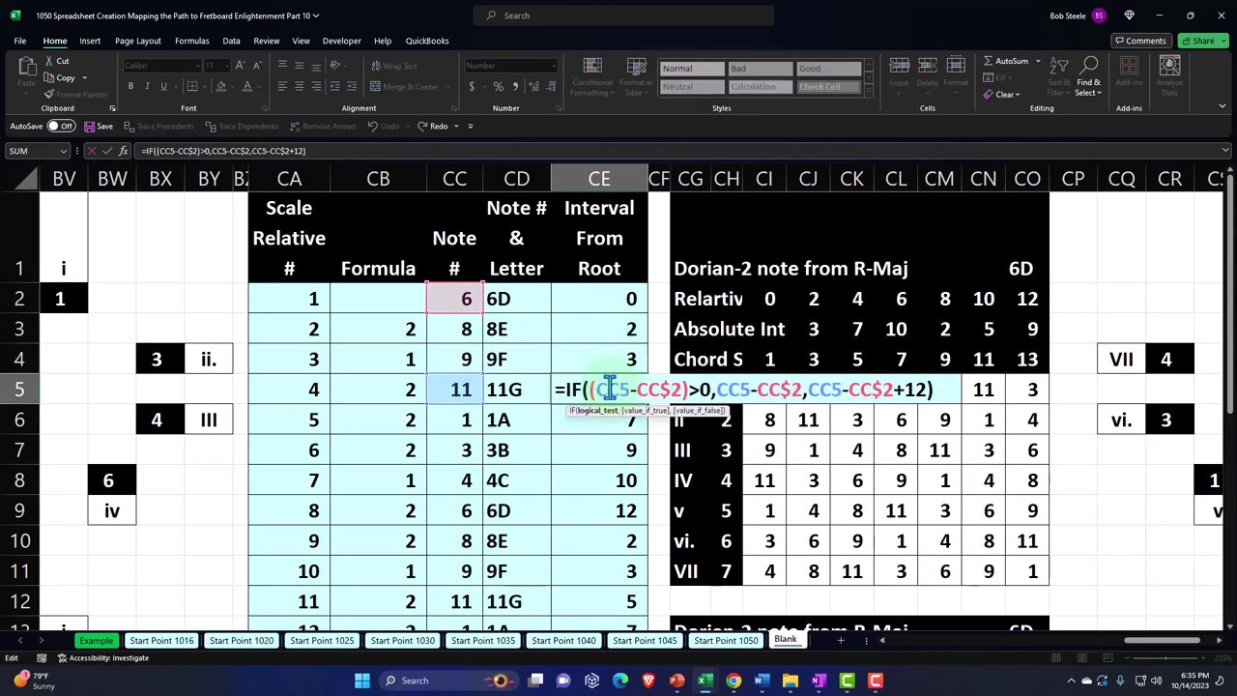
key("Return")
double_click(619, 446)
key("Return")
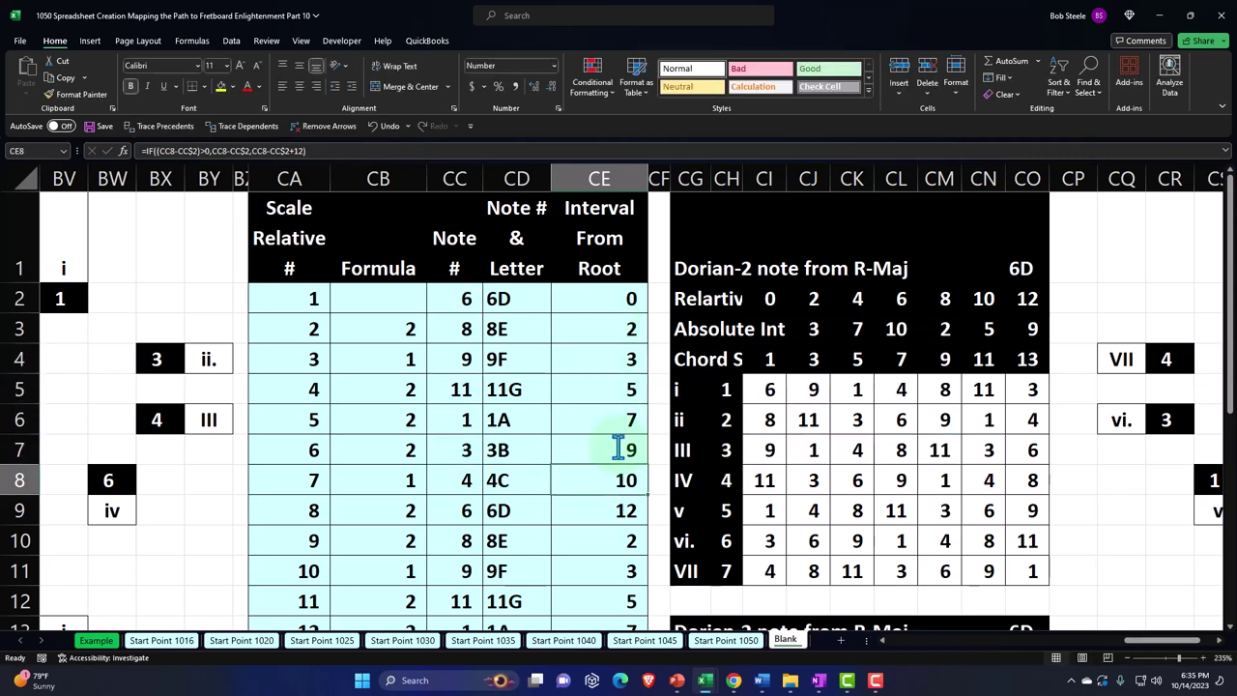
Review the Dorian chord table's first row from CG5 across to the chord diagram around CU5
left_click(685, 388)
key("Right")
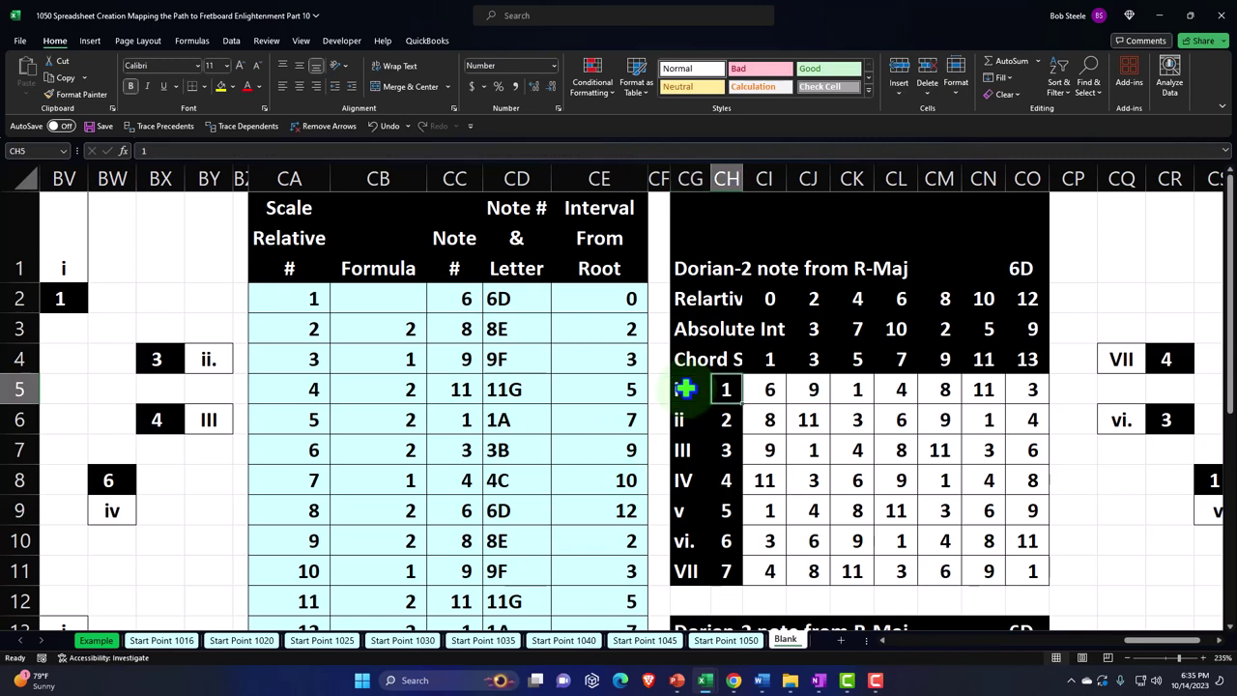
key("Right")
key("Right")
key("Right")
key("Right")
key("Right")
key("Right")
key("Right")
key("Right")
key("Right")
key("Right")
key("Right")
key("Right")
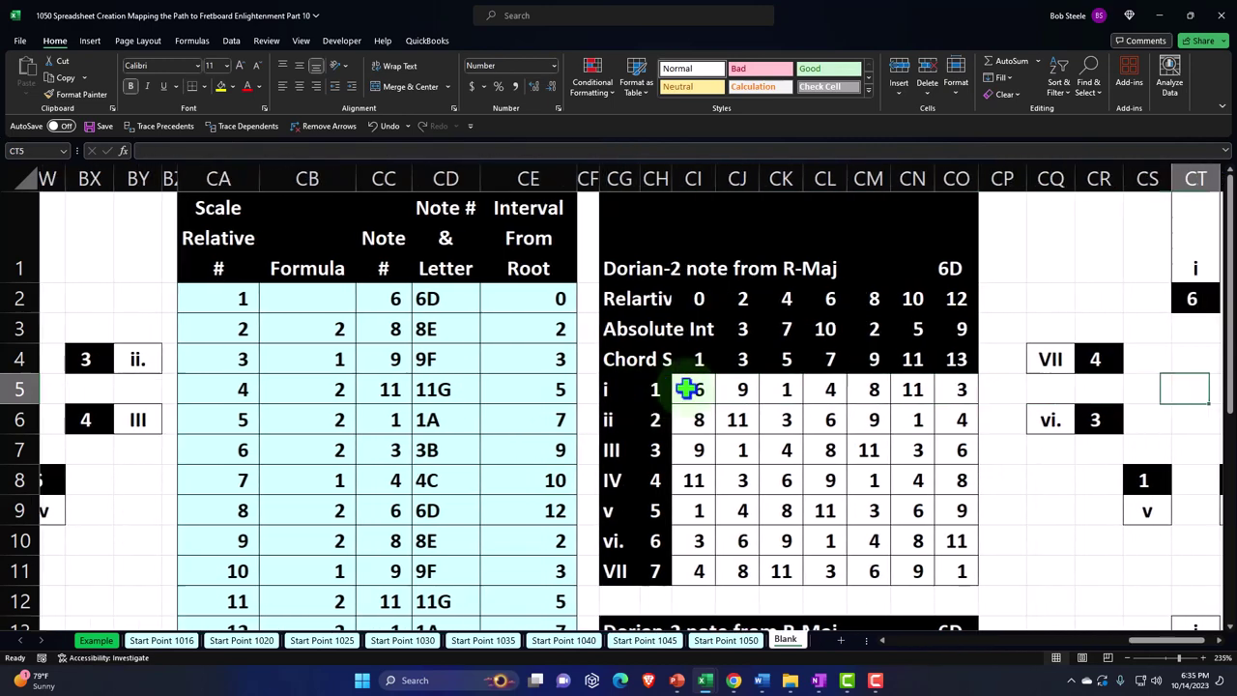
key("Right")
Inspect the lettered Dorian chord table's numeral reference in CG17 and the XLOOKUP formula in CL23
scroll(676, 421, "down", 4)
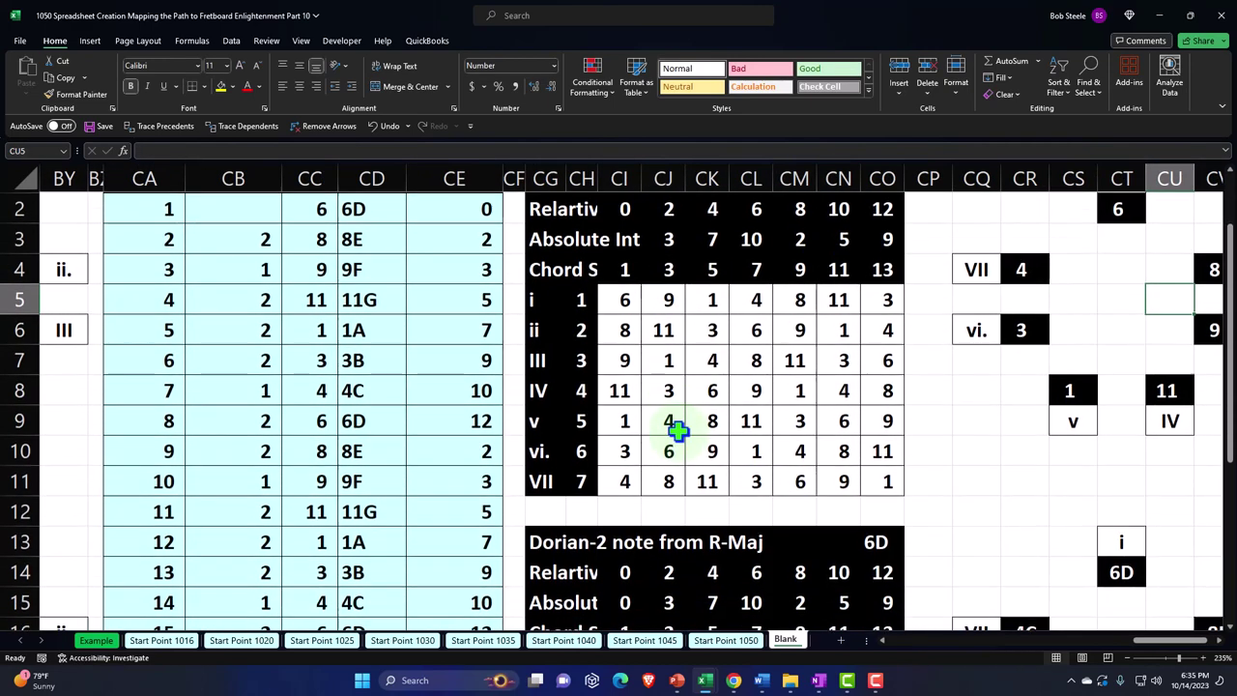
scroll(676, 429, "down", 1)
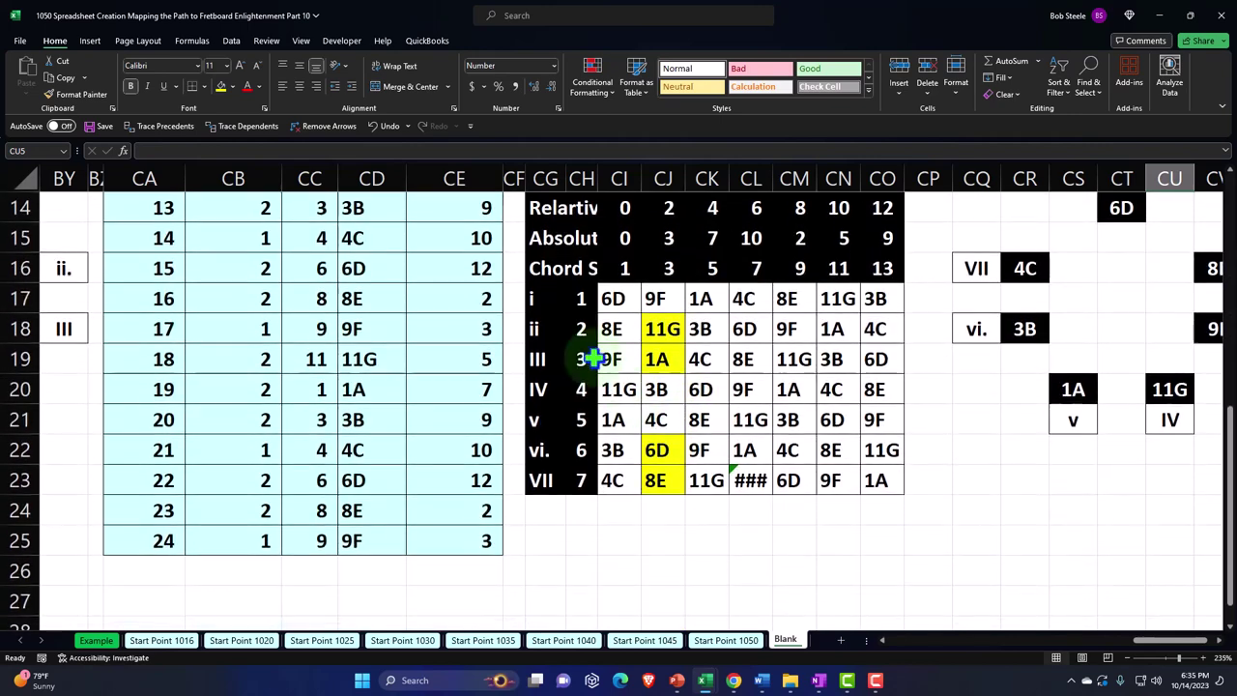
double_click(541, 300)
key("Return")
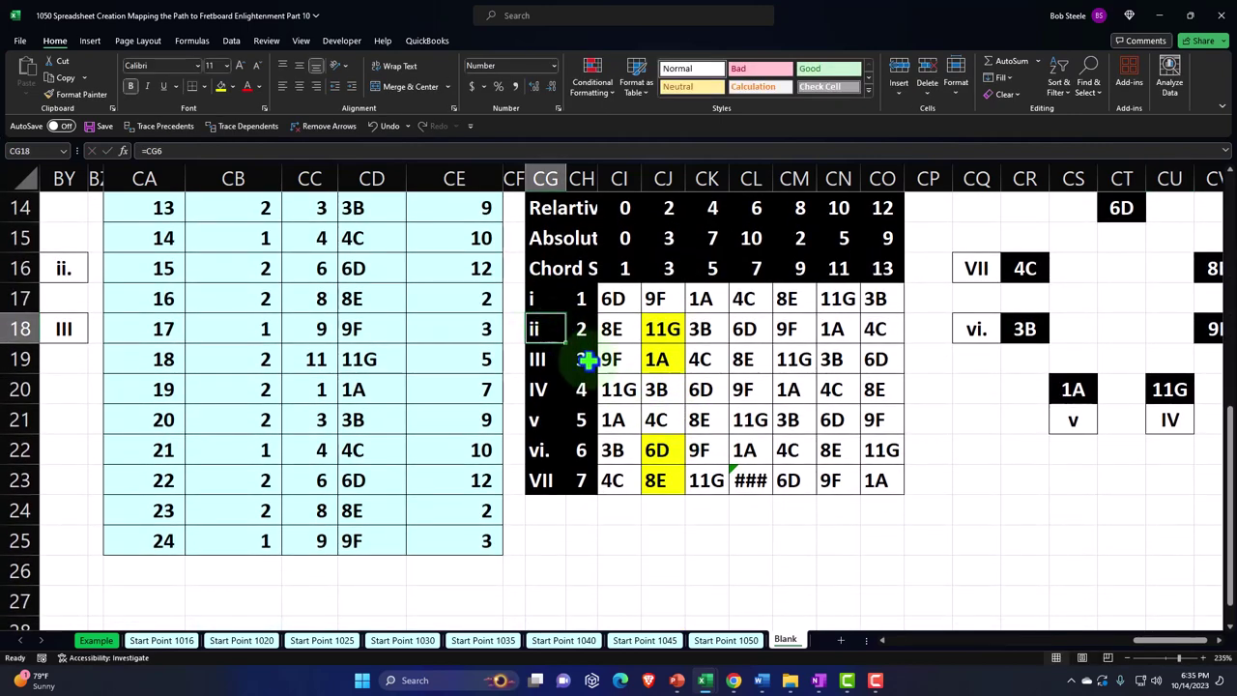
scroll(587, 359, "left", 1)
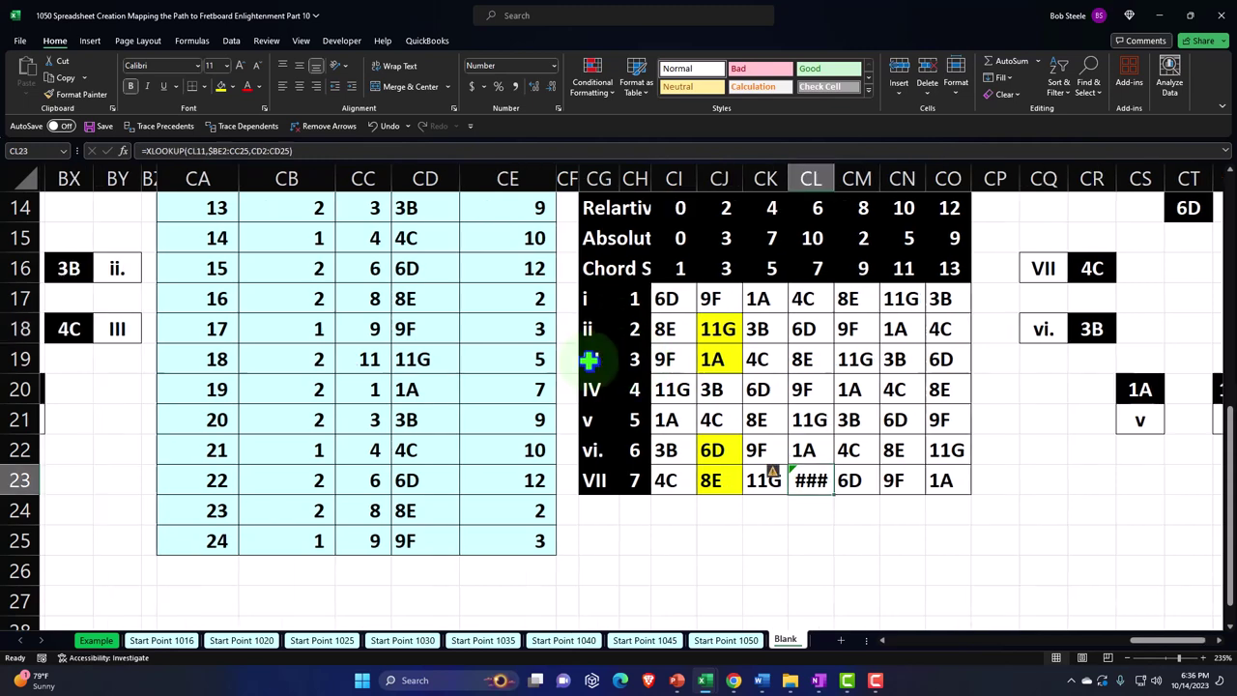
left_click(812, 480)
double_click(812, 480)
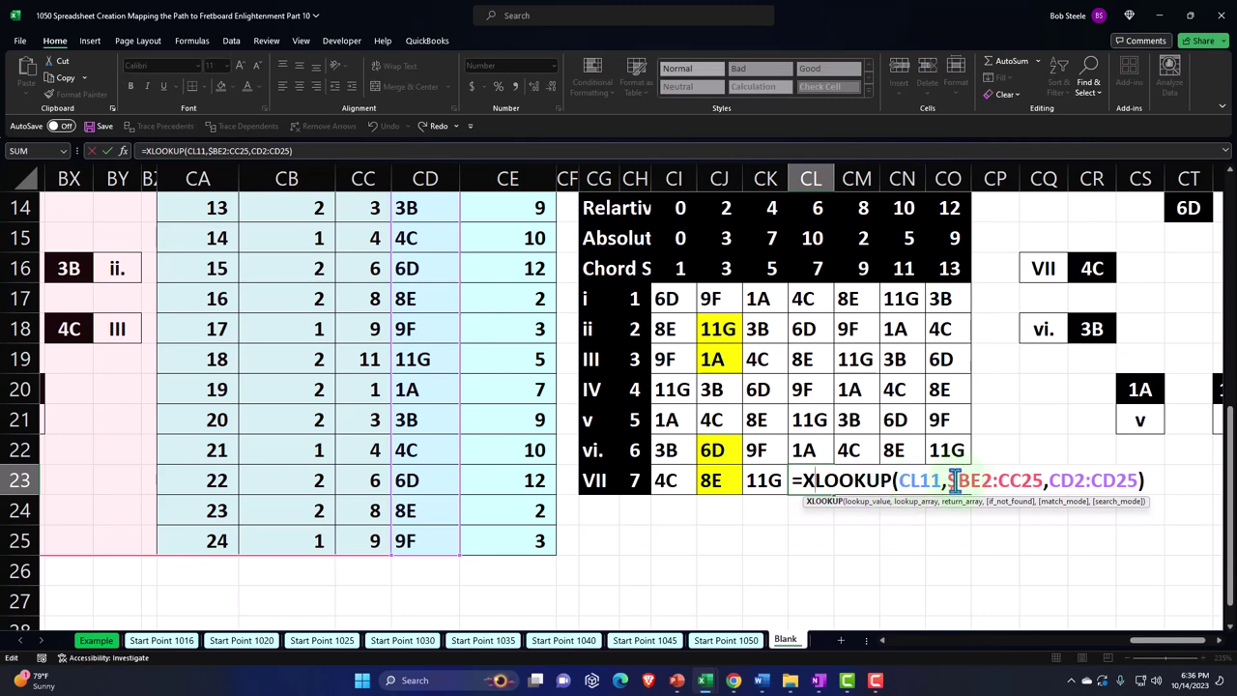
key("Return")
Compare the XLOOKUP formulas in BN23 and BO23 of the lettered Minor/Aeolian chord table
scroll(954, 478, "up", 2)
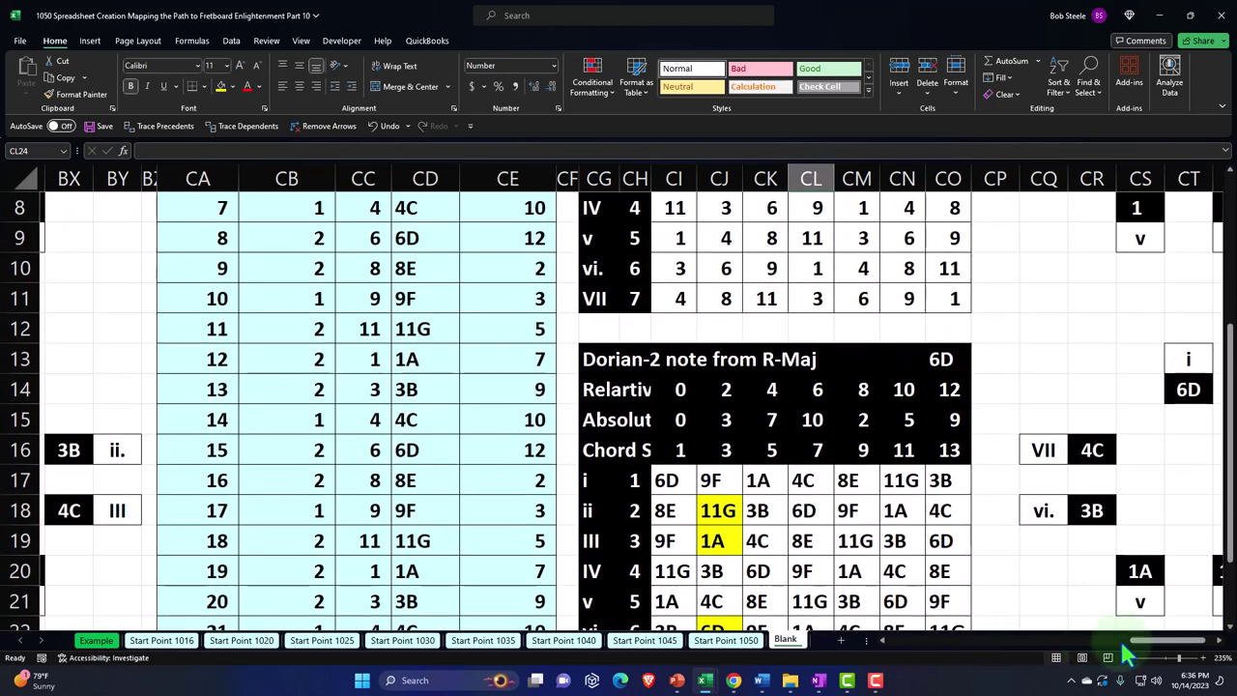
left_click_drag(1152, 641, 1097, 655)
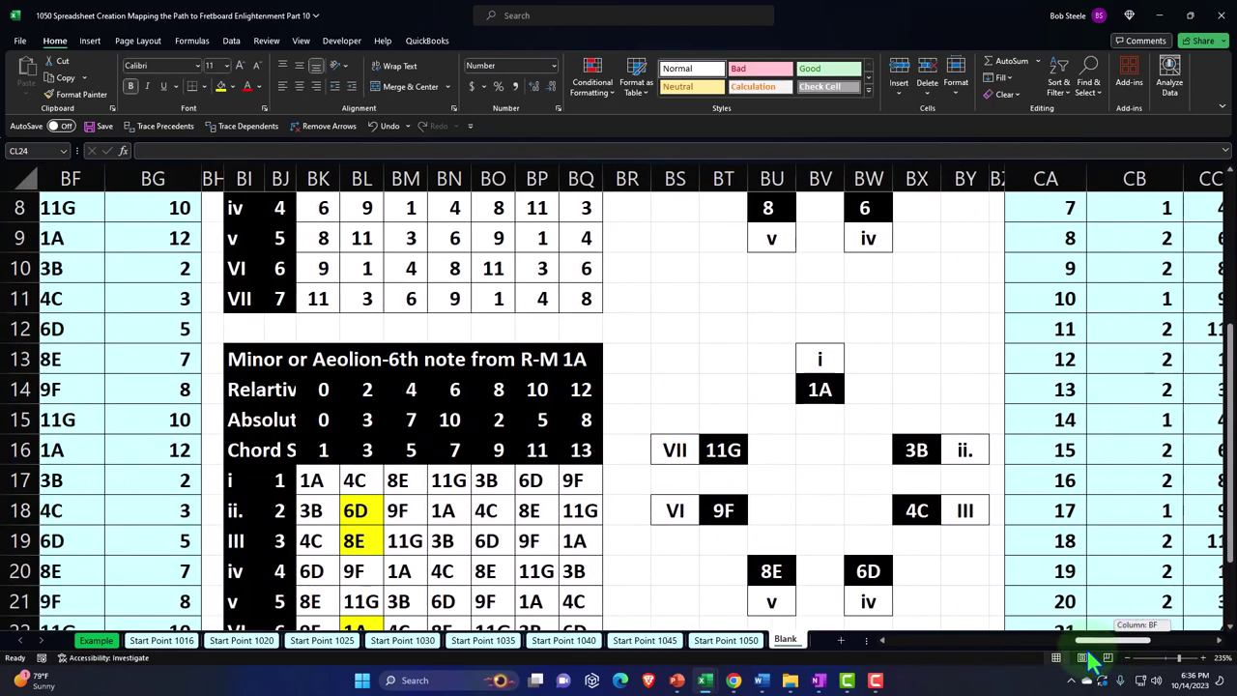
scroll(509, 539, "down", 2)
double_click(450, 481)
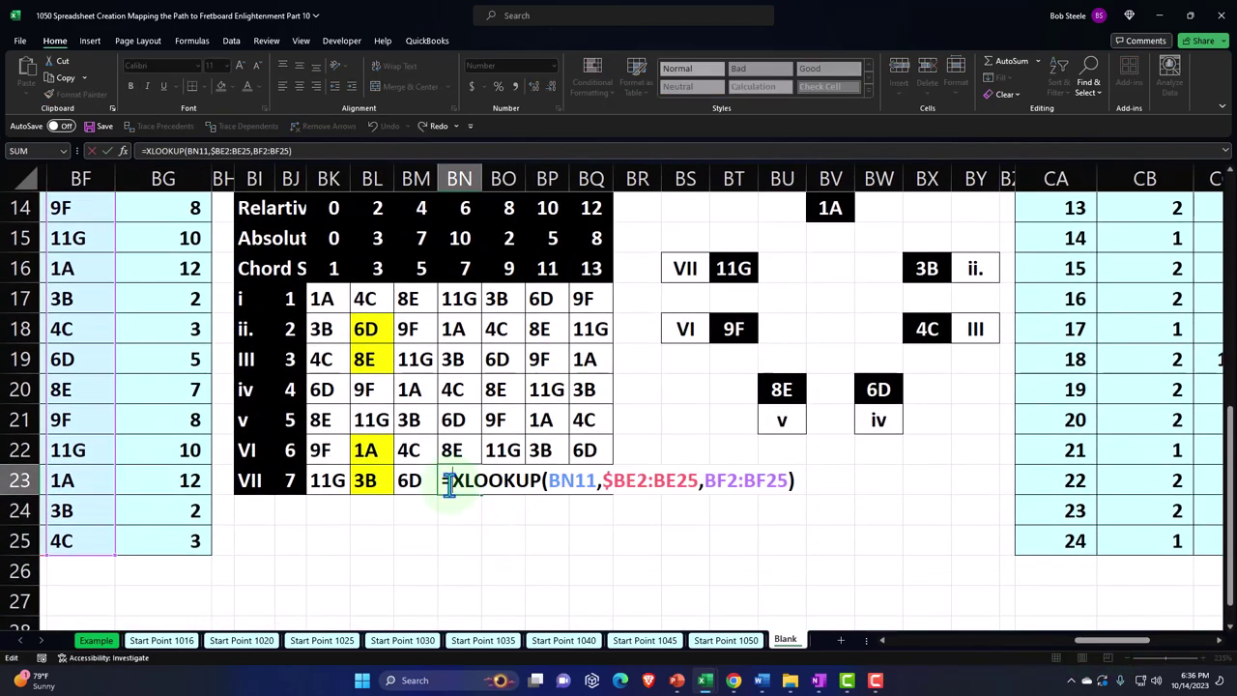
key("Escape")
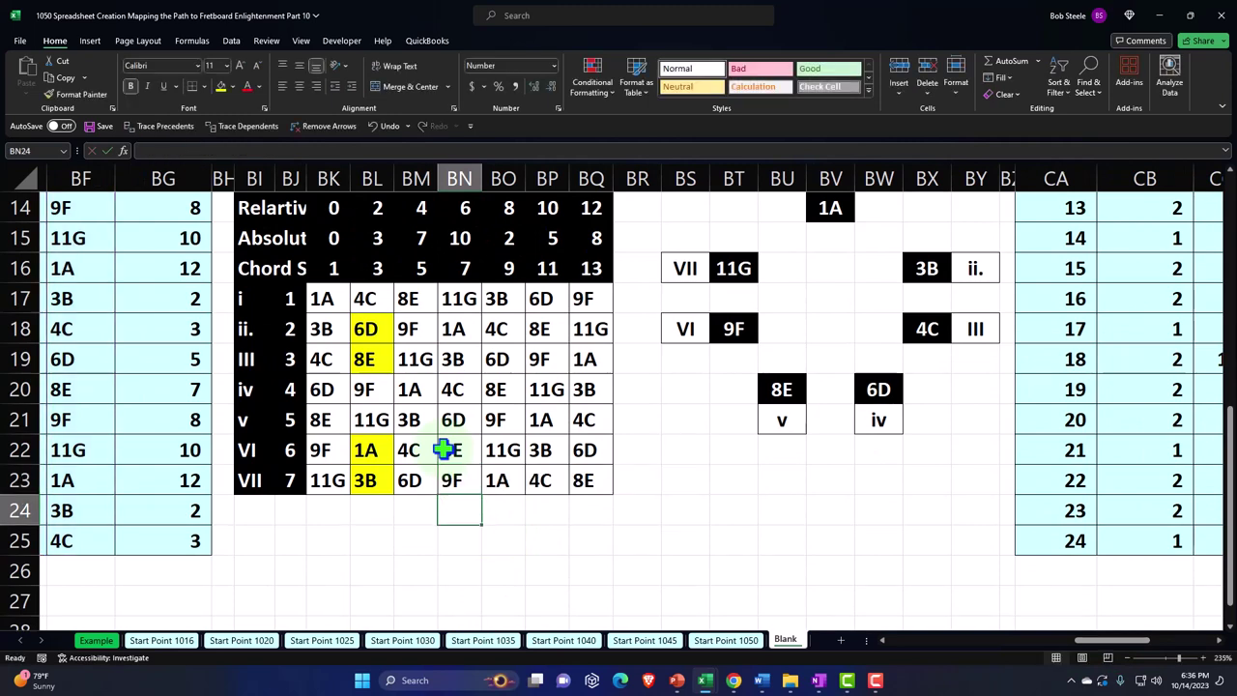
double_click(501, 480)
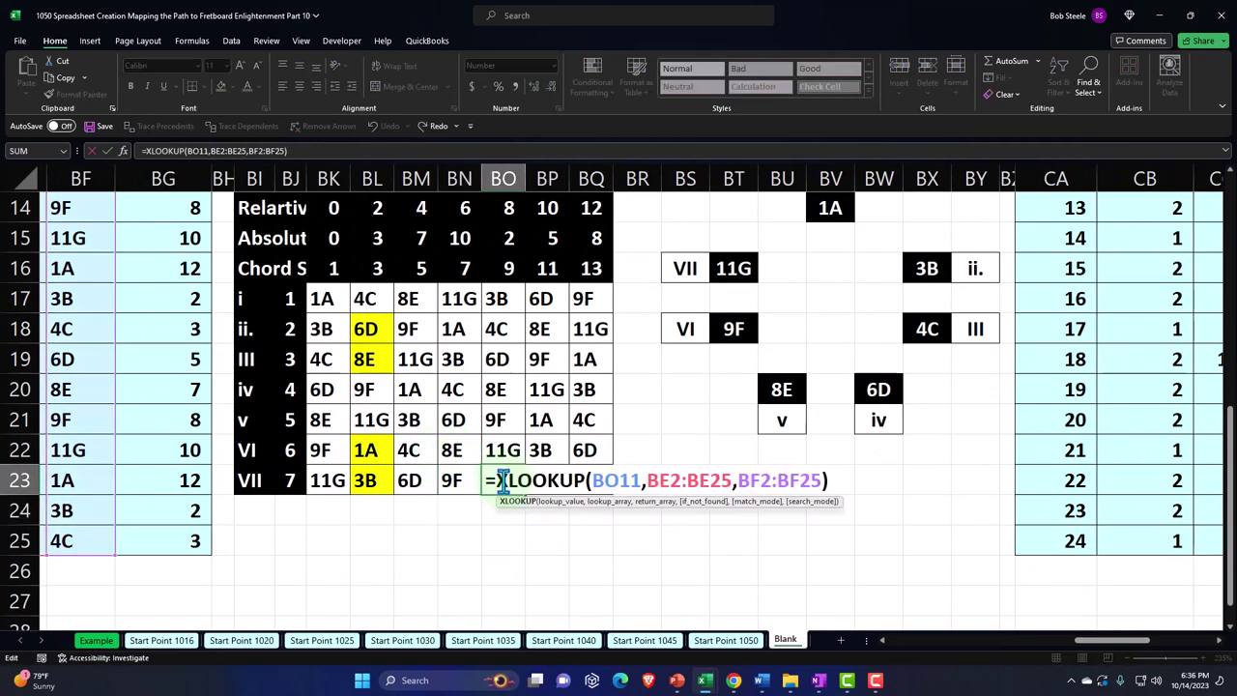
key("Escape")
Remove the dollar sign from BN23's lookup array so the formula is =XLOOKUP(BN11,BE2:BE25,BF2:BF25)
double_click(452, 480)
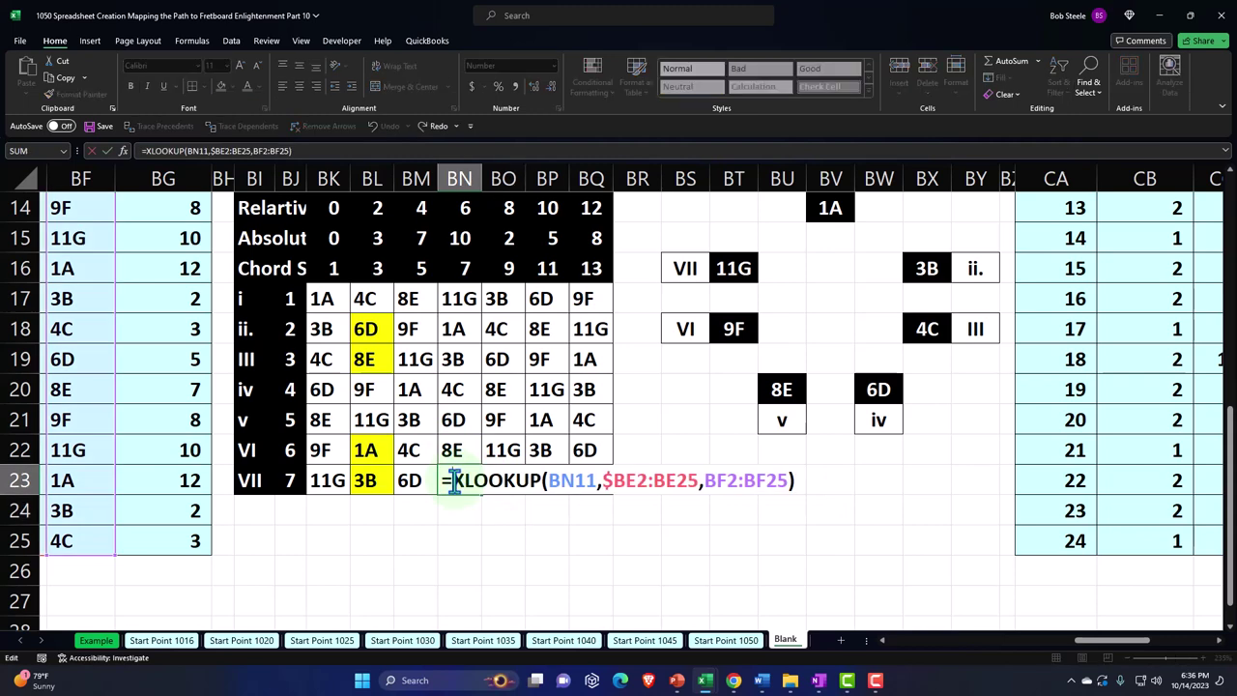
left_click(609, 482)
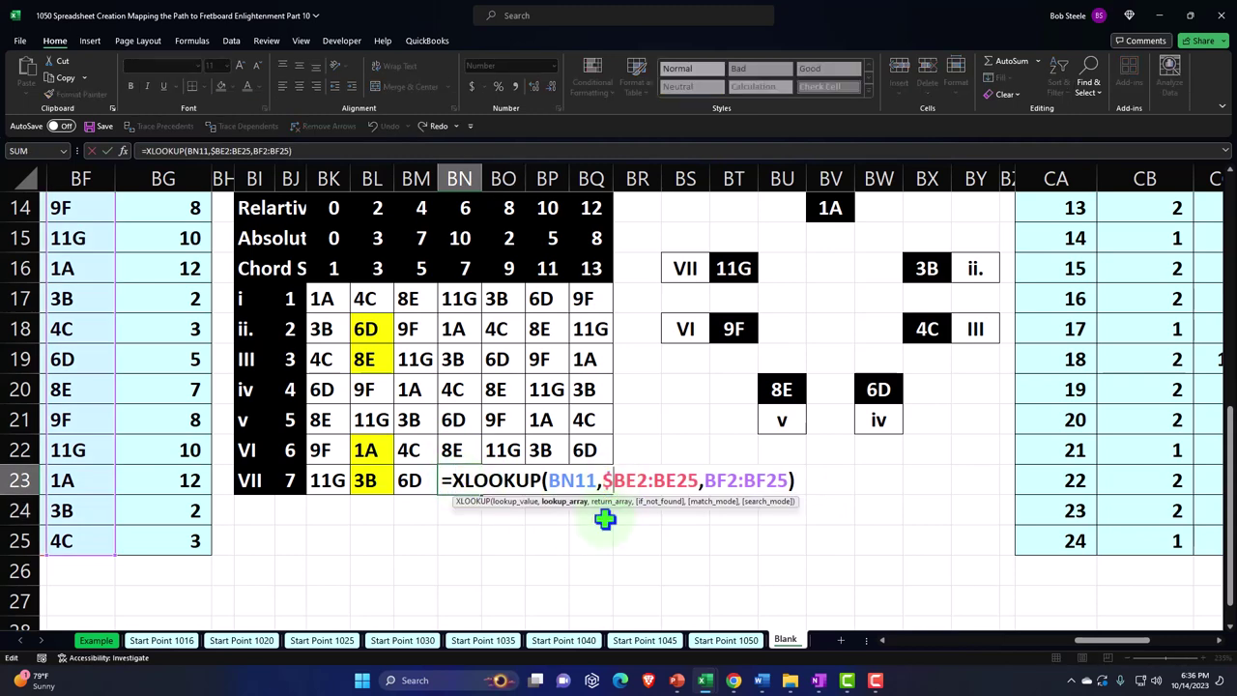
key("BackSpace")
key("Return")
Copy the corrected lookup formula from BN23 into CL23 of the lettered Dorian chord table
left_click(459, 482)
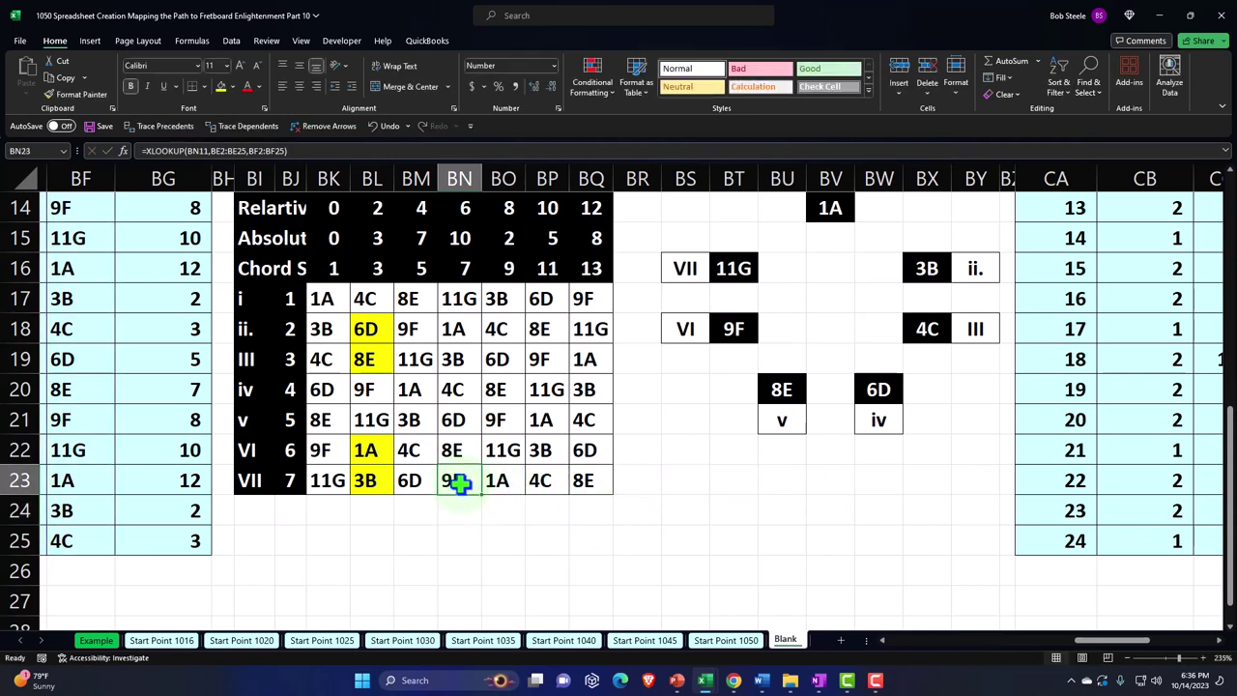
key("ctrl+c")
left_click_drag(1098, 641, 1148, 654)
left_click(776, 480)
key("ctrl+v")
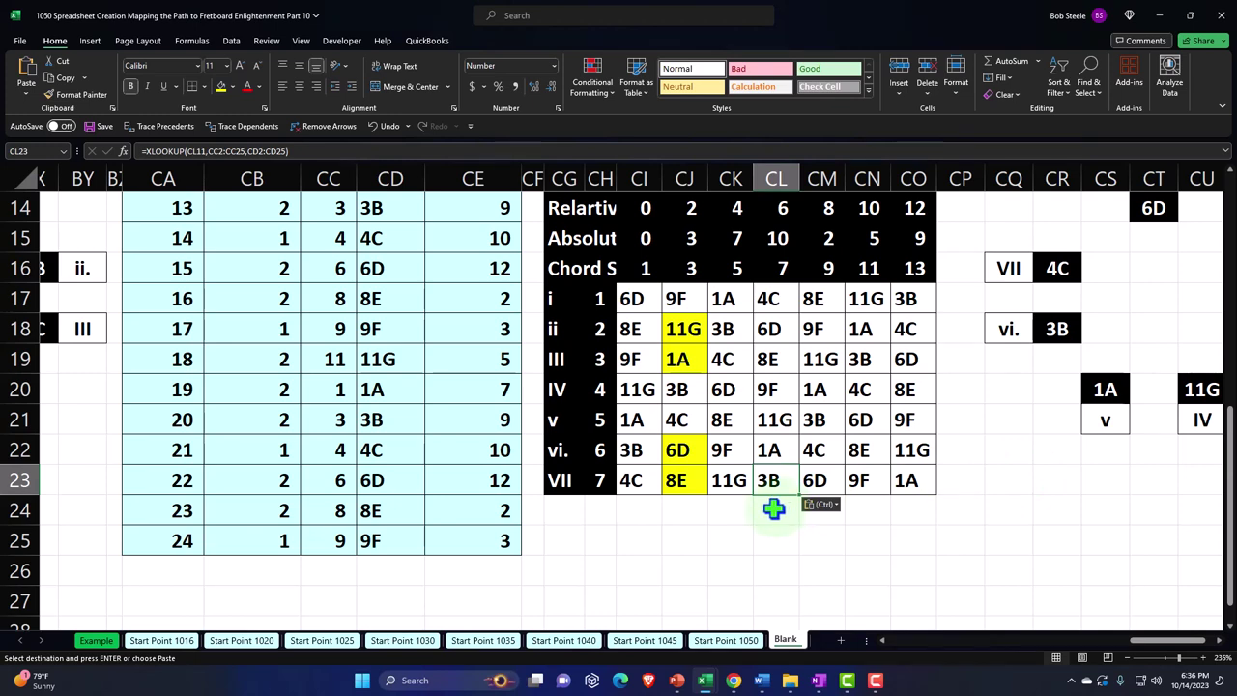
Compare the Dorian lookup in CI23 with the lettered Major chord table's root notes from AM17 to AM21
left_click(636, 489)
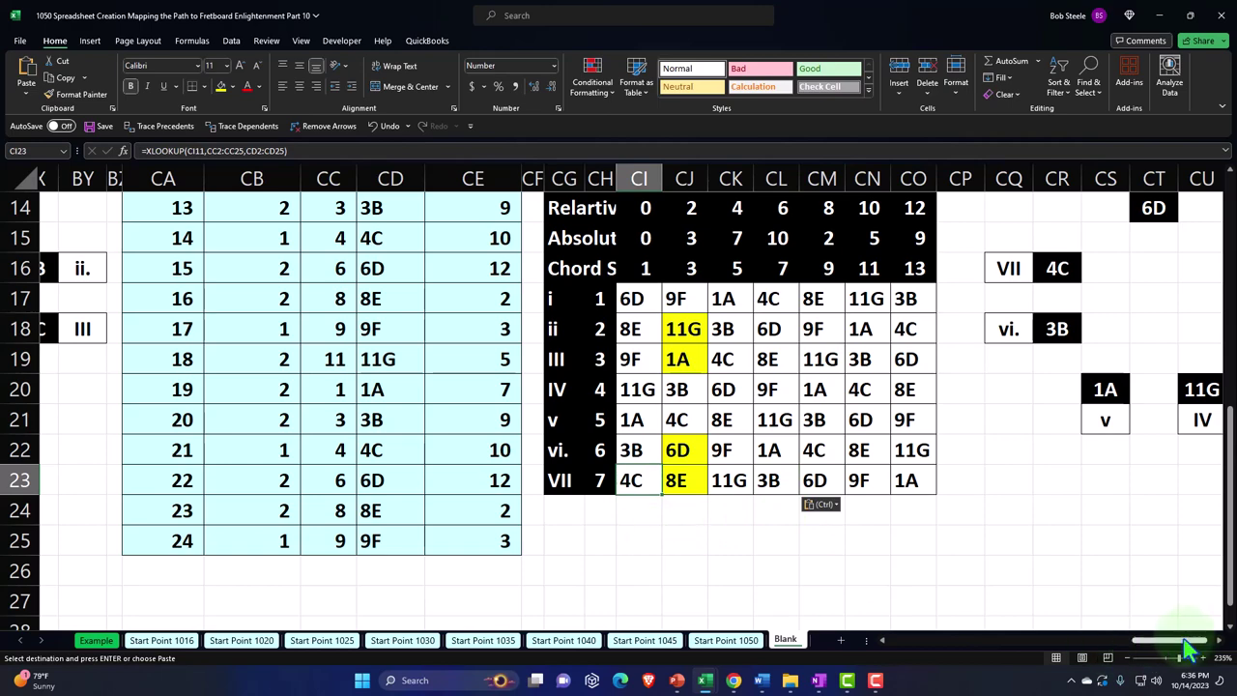
left_click_drag(1174, 642, 1051, 672)
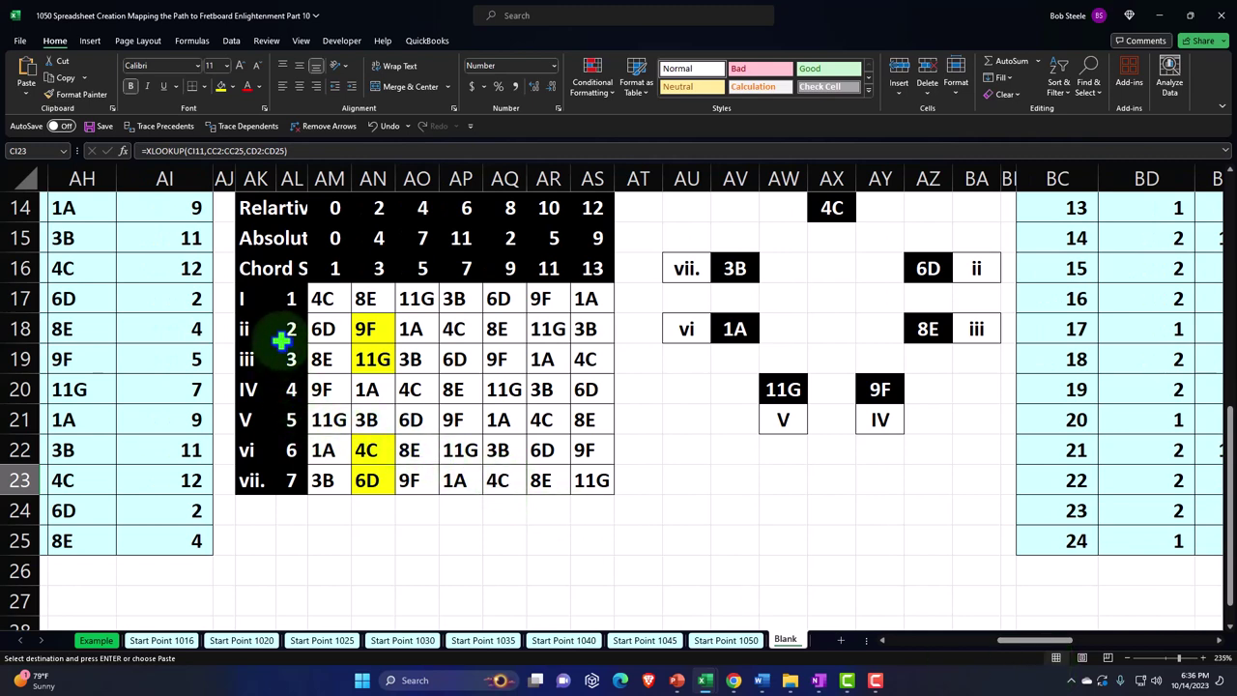
left_click(290, 302)
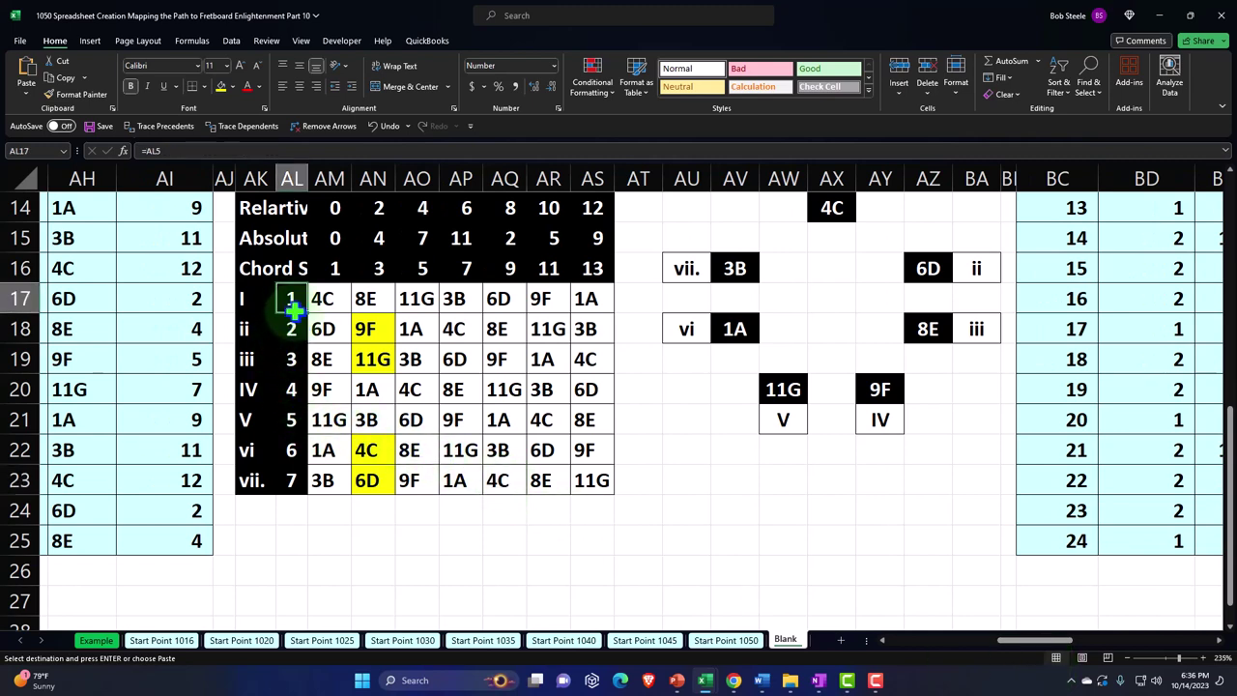
key("Right")
key("Down")
key("Down")
key("Down")
key("Down")
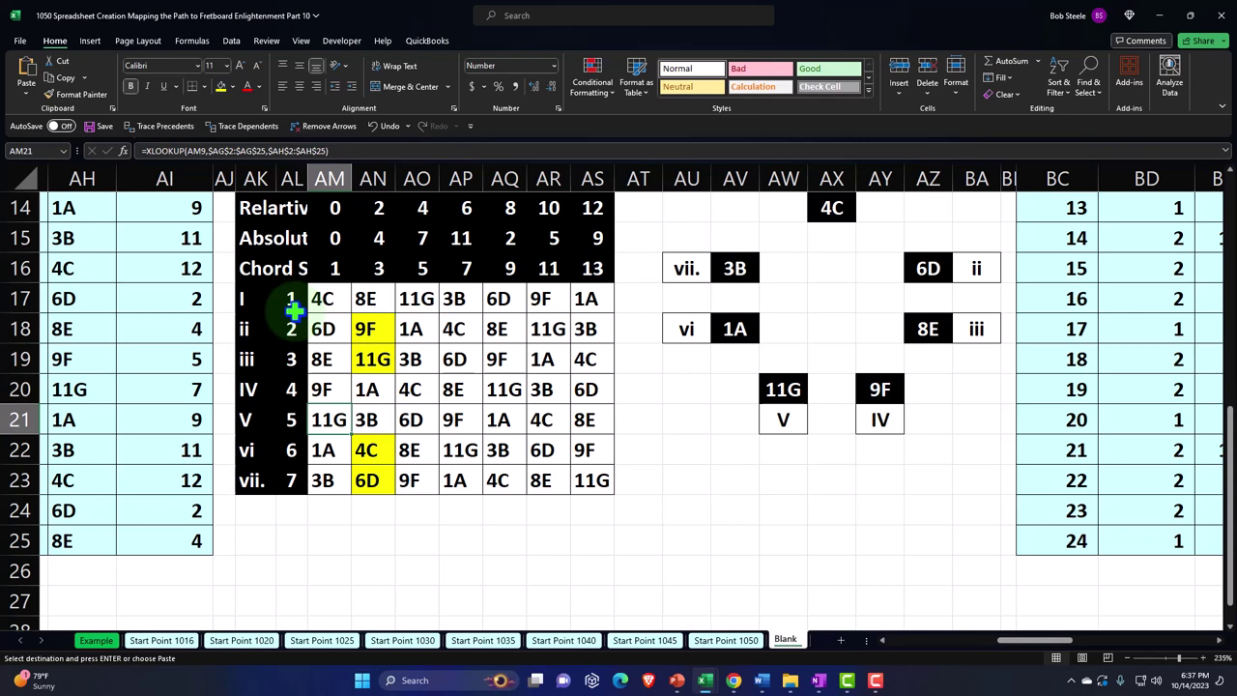
Review the Major chord table's Roman numeral labels from AK17 to AK20
key("Up")
key("Left")
key("Left")
key("Up")
key("Up")
key("Up")
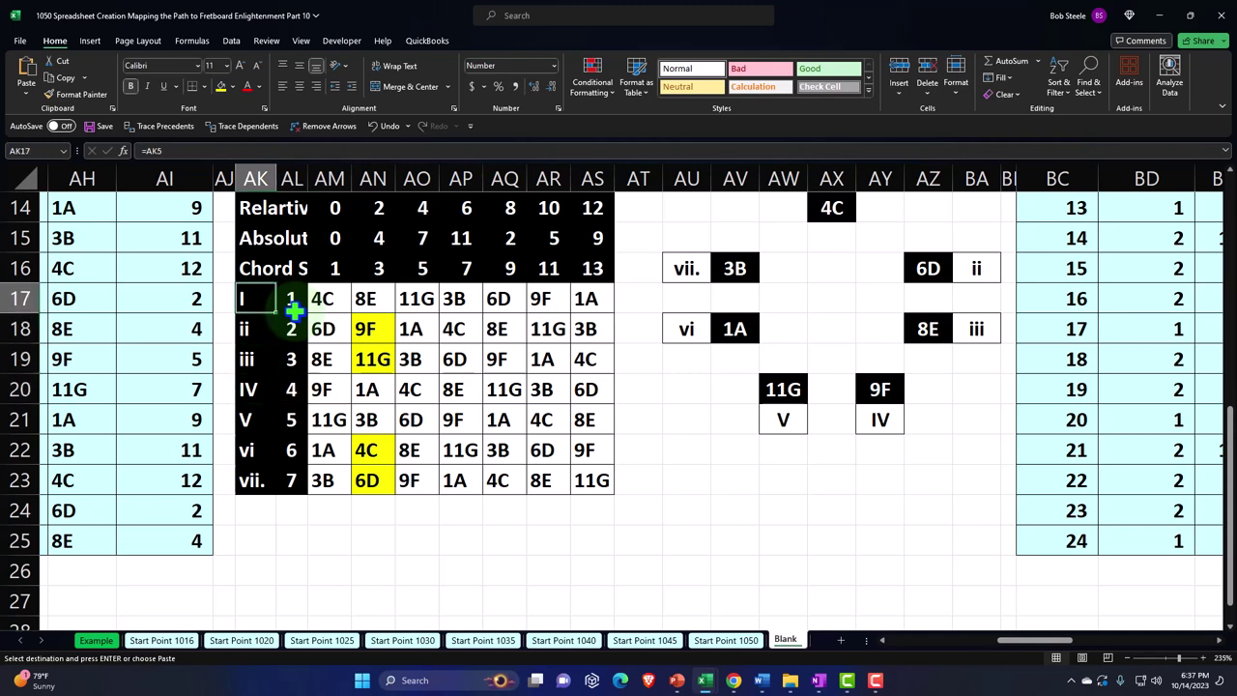
key("Down")
key("Down")
key("Down")
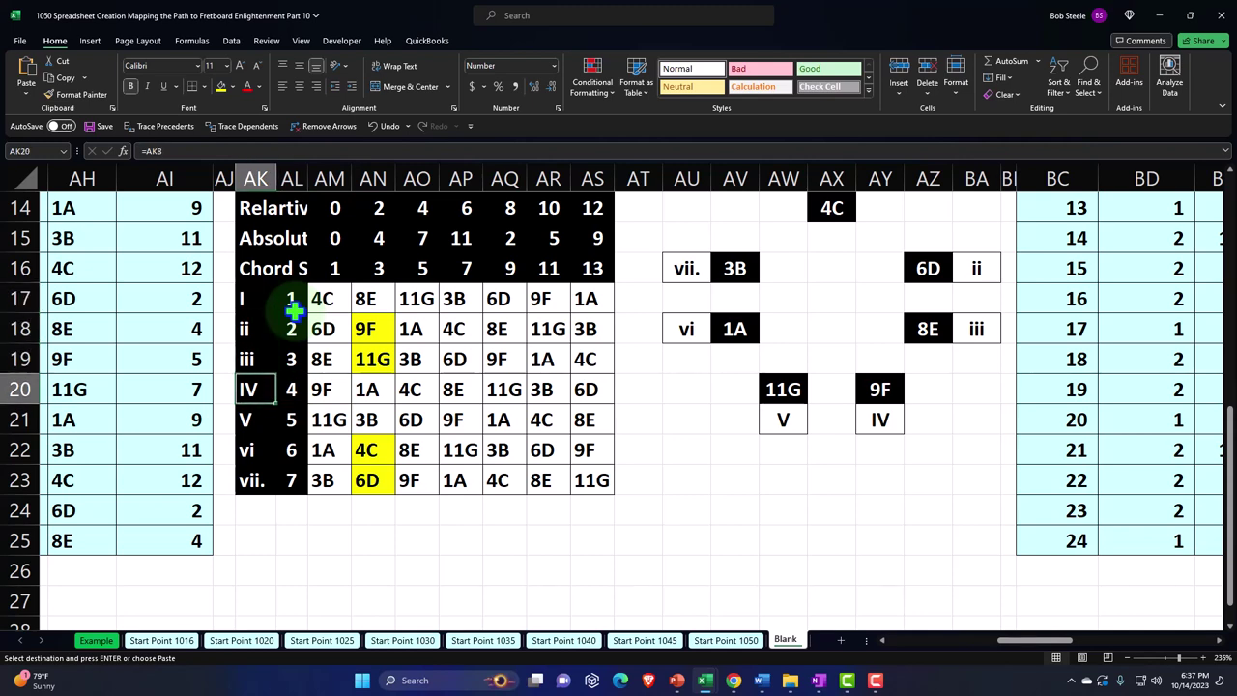
Trace the Major chord table's root notes from the I chord in AM17 to the V chord and across row 21
key("Right")
key("Right")
key("Up")
key("Up")
key("Up")
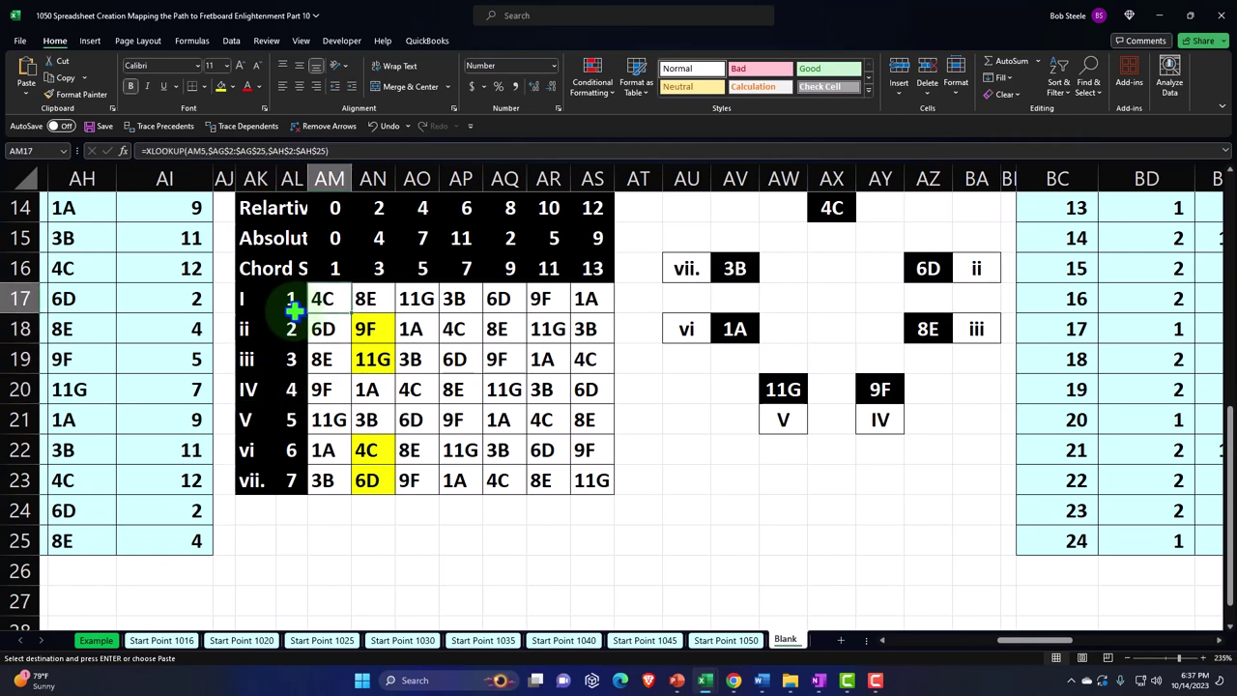
key("Down")
key("Down")
key("Down")
key("Down")
key("Right")
key("Right")
key("Right")
key("Right")
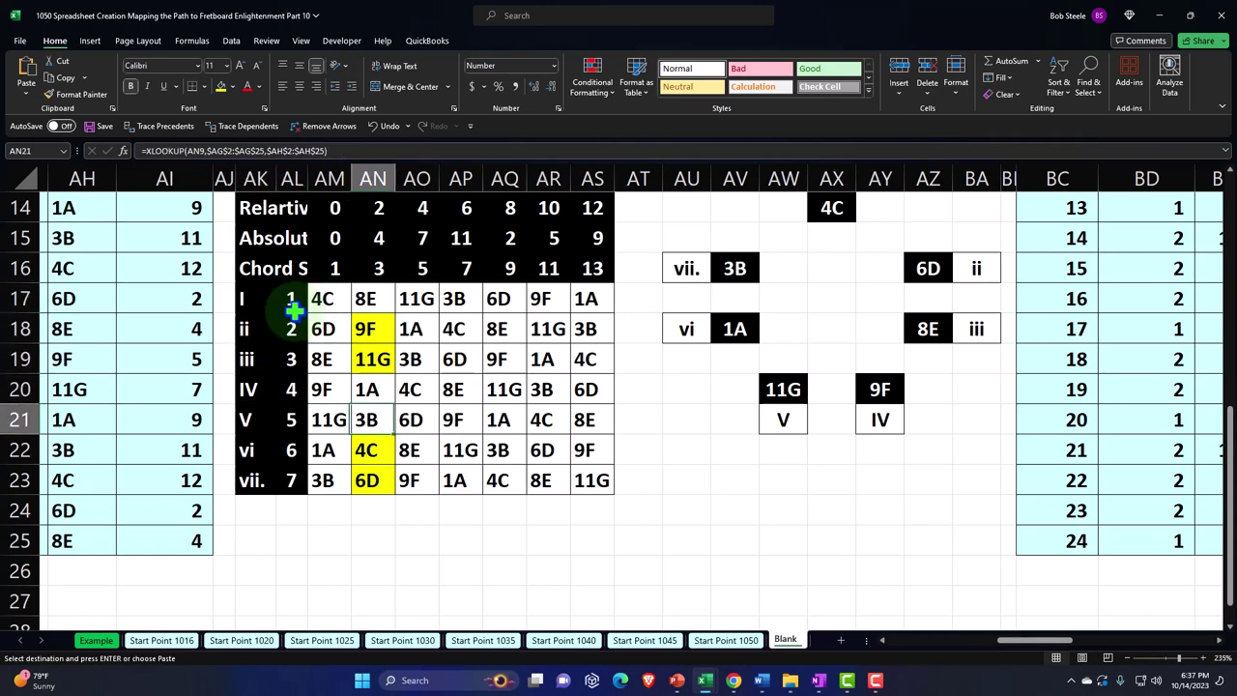
Return to the lettered Dorian chord table and review its Roman numeral labels around III and IV in CG19 and CG20
key("Right")
key("Right")
key("Right")
key("Right")
key("Right")
key("Right")
key("Right")
key("Right")
key("Right")
key("Right")
key("Right")
key("Right")
key("Right")
key("Right")
key("Right")
key("Right")
key("Right")
key("Right")
key("Right")
key("Right")
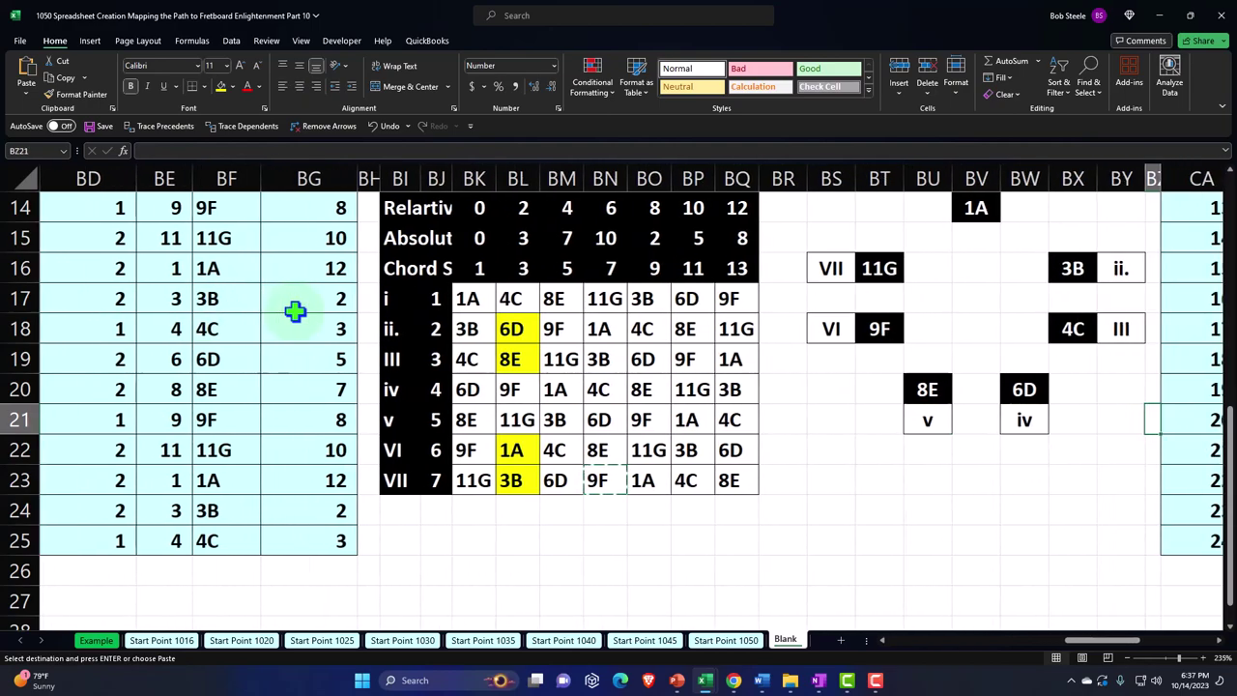
key("Right")
key("Right")
key("Right")
key("Right")
key("Right")
key("Right")
key("Right")
key("Right")
key("Right")
key("Right")
key("Right")
key("Right")
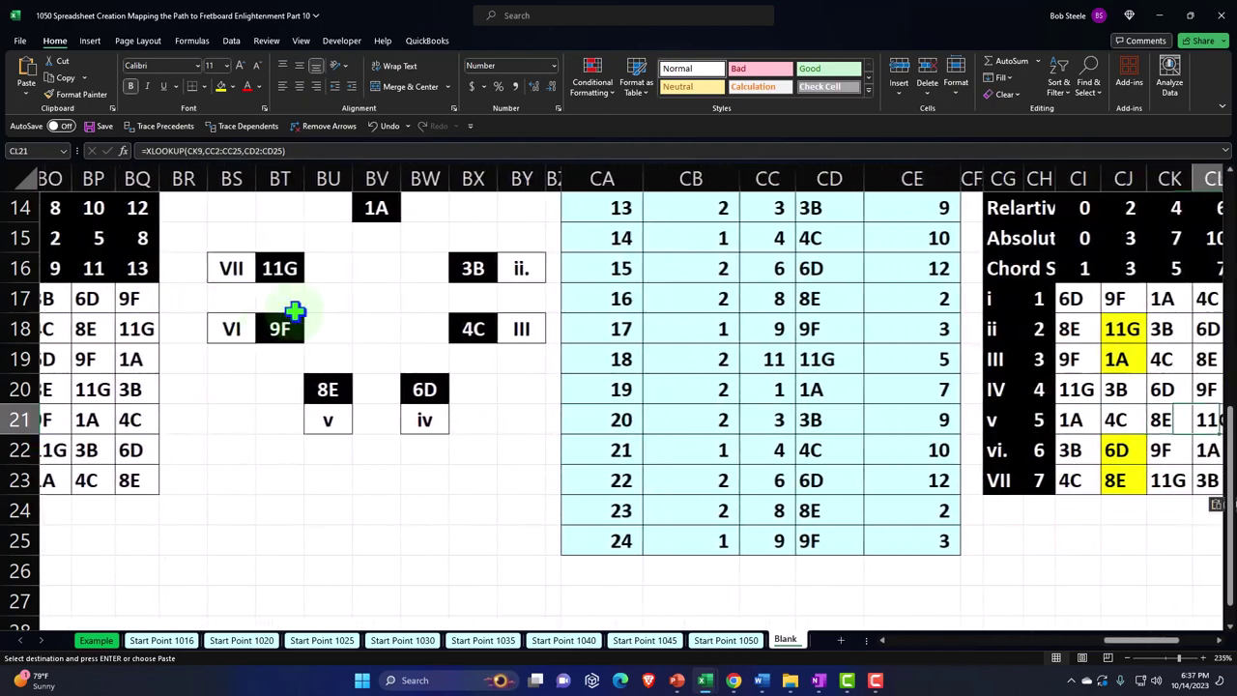
key("Right")
key("Right")
key("Right")
key("Right")
key("Right")
key("Right")
key("Right")
key("Right")
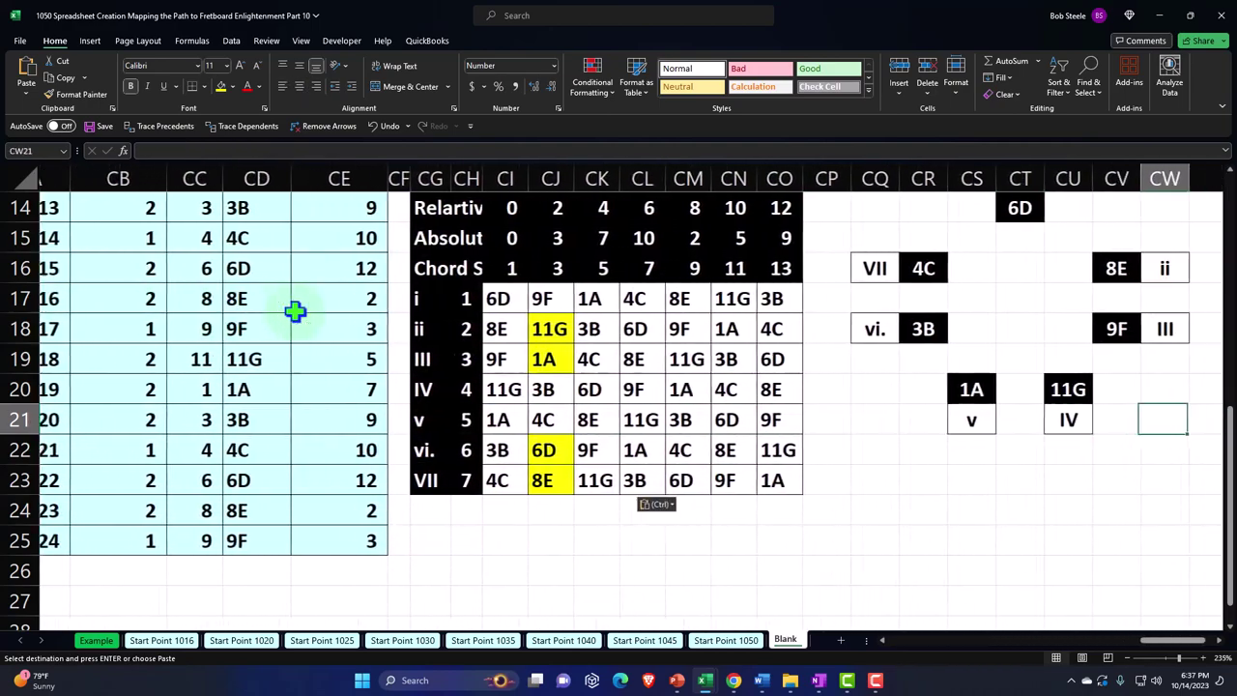
left_click(467, 480)
key("Left")
key("Left")
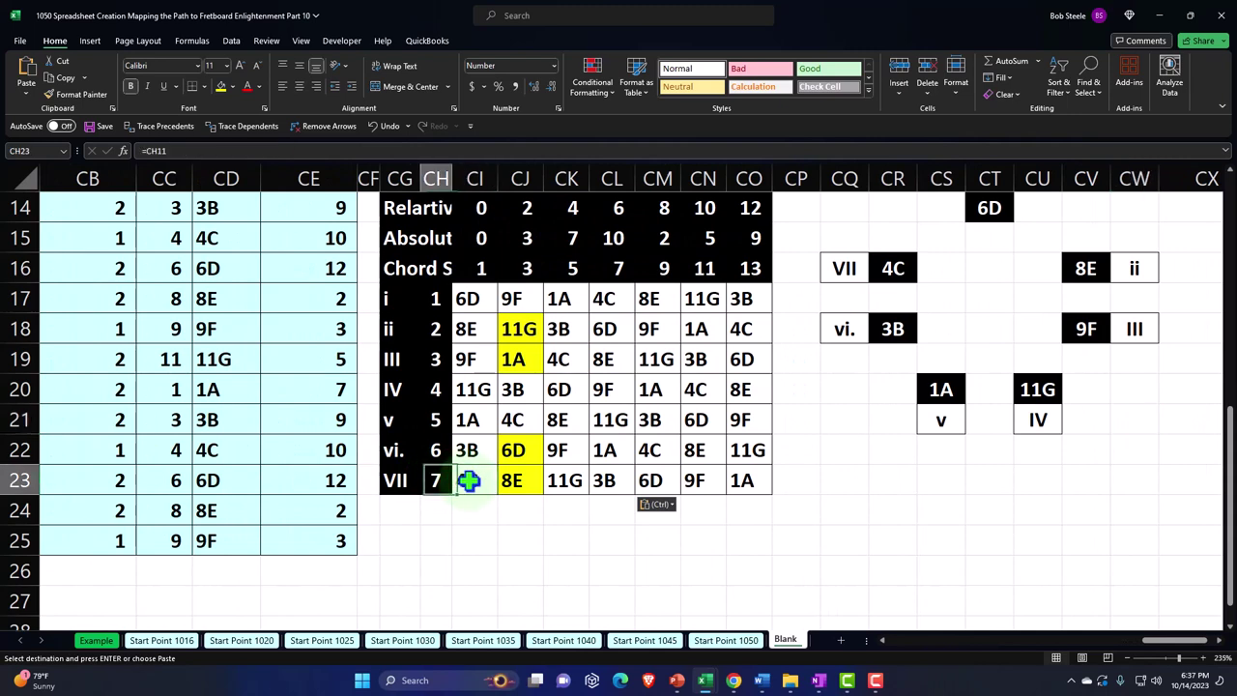
key("Up")
key("Up")
key("Up")
key("Up")
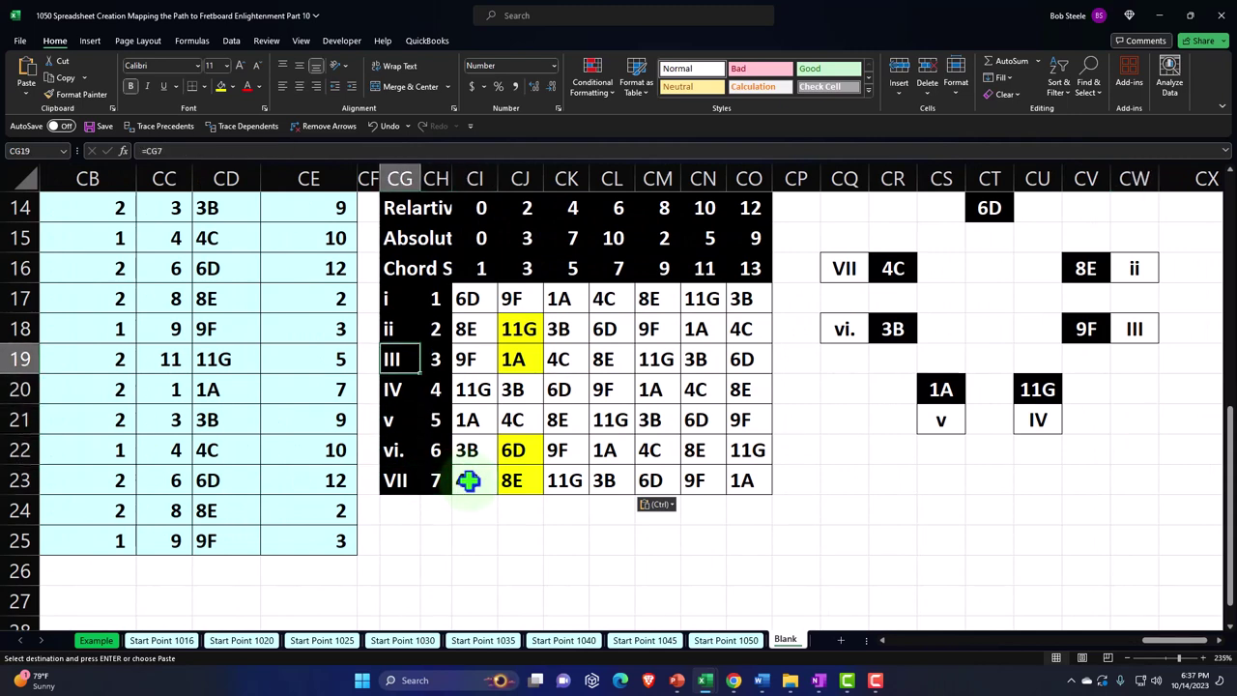
key("Down")
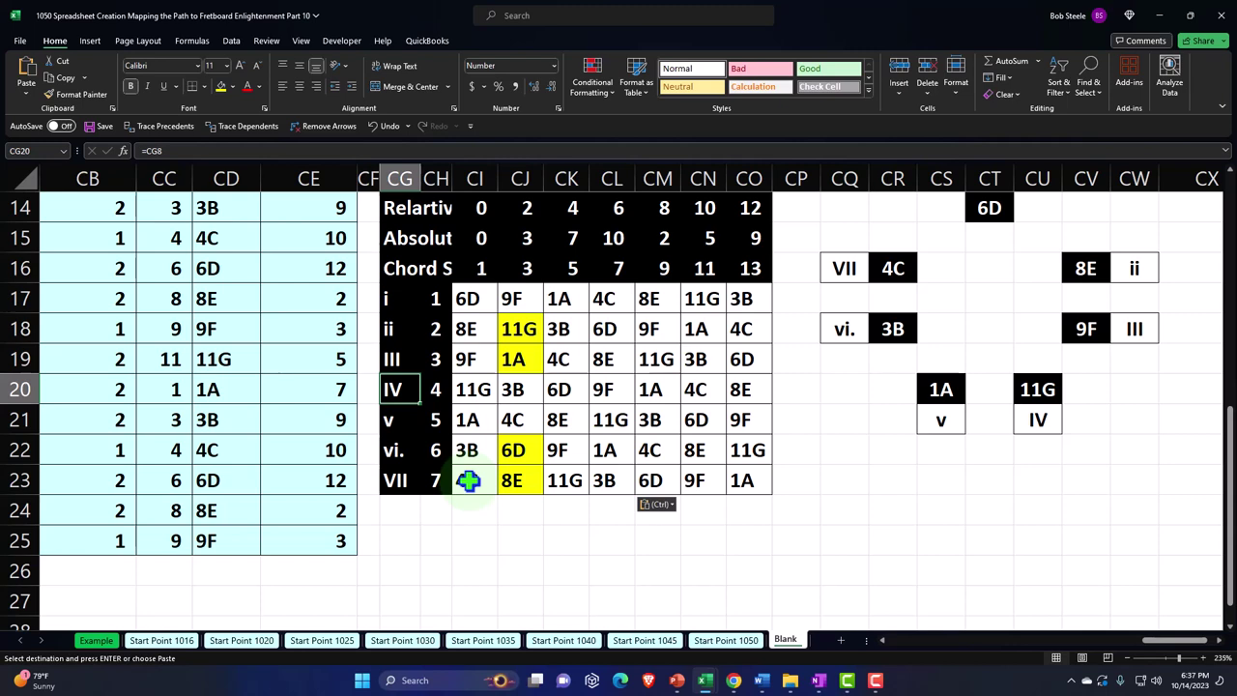
Check the Dorian table's Roman numeral labels from CG17 down to CG22 and the vi. chord's root note in CI22
key("Up")
key("Up")
key("Up")
key("Down")
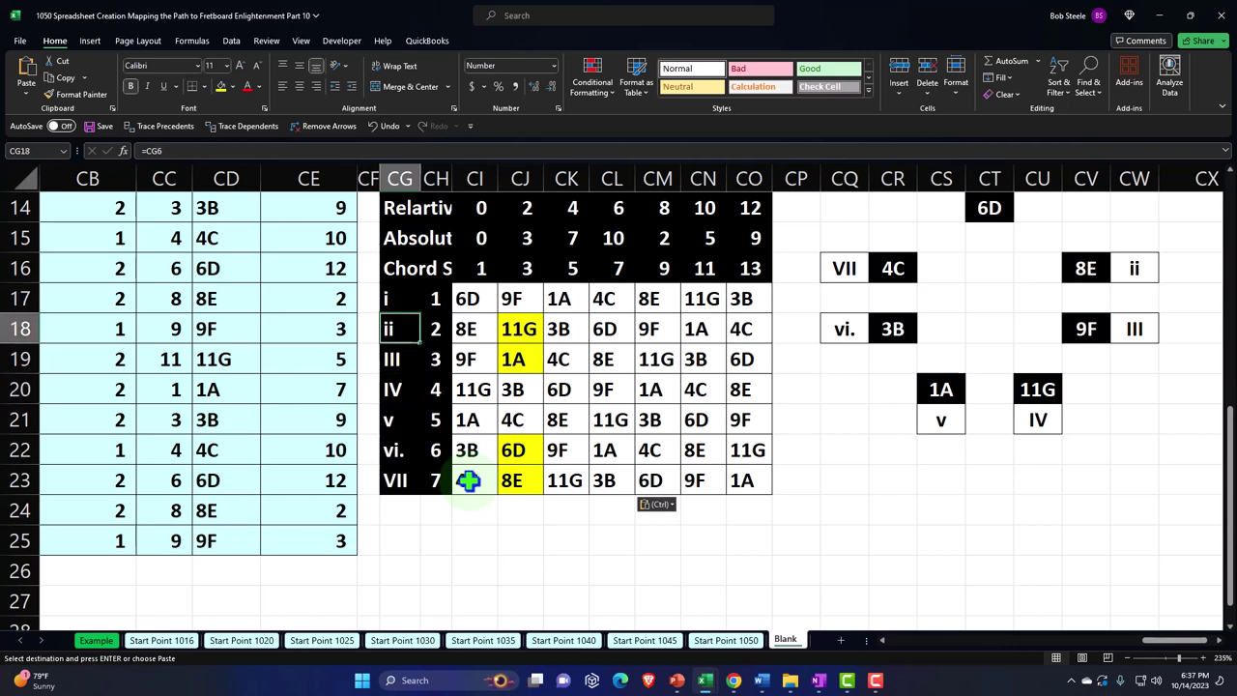
key("Down")
key("Down")
key("Down")
key("Down")
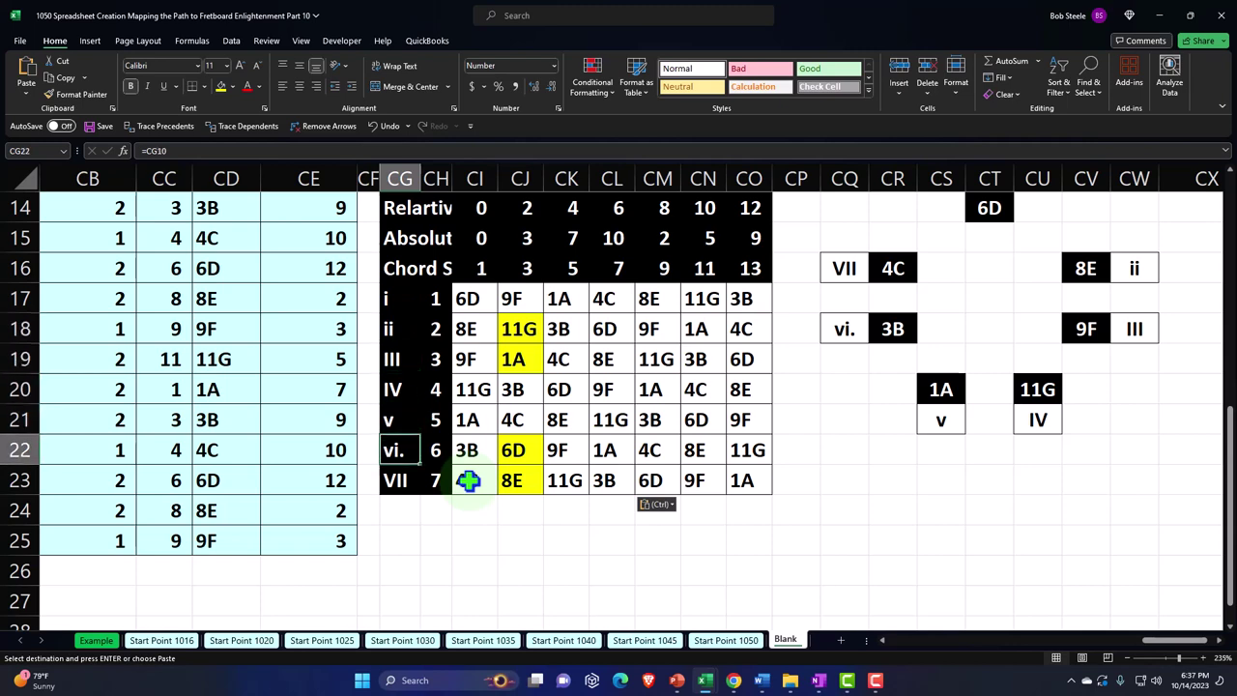
key("Right")
key("Right")
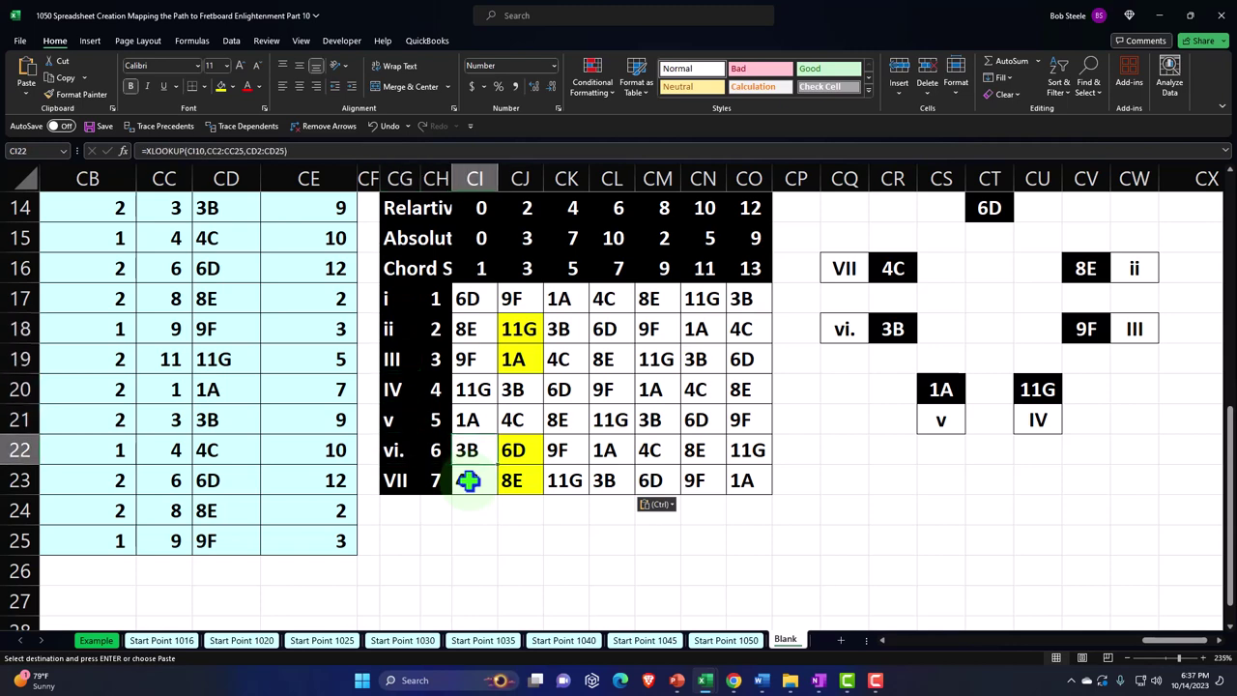
Compare the Dorian vi. chord with the vii. chord label in AK23 of the lettered Major chord table
key("Left")
key("Left")
key("Left")
key("Left")
key("Left")
key("Left")
key("Left")
key("Left")
key("Left")
key("Left")
key("Left")
key("Left")
key("Left")
key("Left")
key("Left")
key("Left")
key("Left")
key("Left")
key("Left")
key("Left")
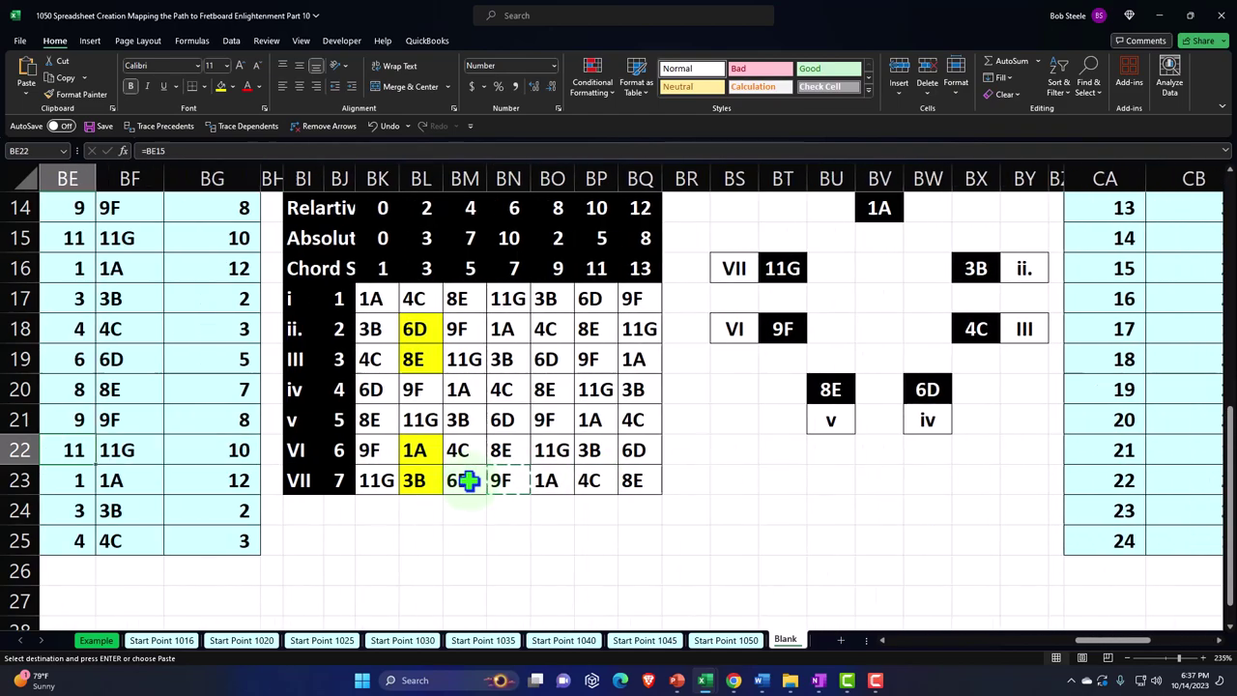
key("Left")
key("Left")
key("Left")
key("Left")
key("Left")
key("Left")
key("Left")
key("Left")
key("Left")
key("Left")
key("Left")
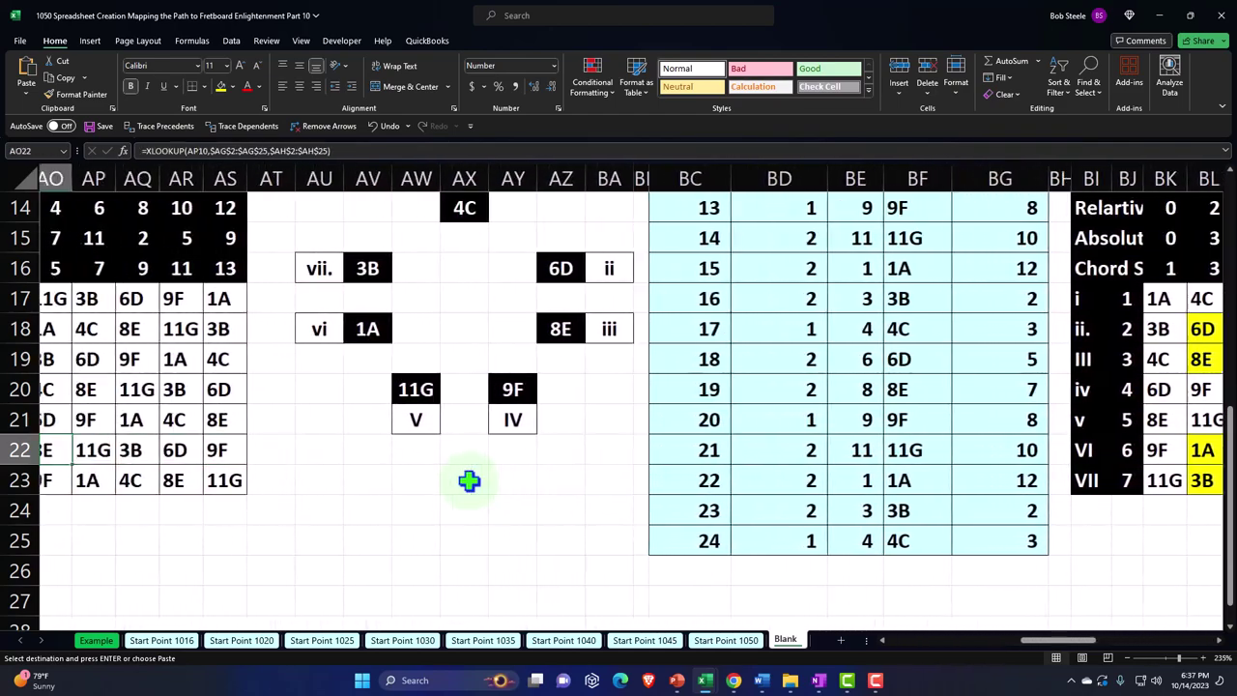
key("Left")
key("Left")
key("Left")
key("Left")
key("Left")
key("Left")
key("Left")
key("Left")
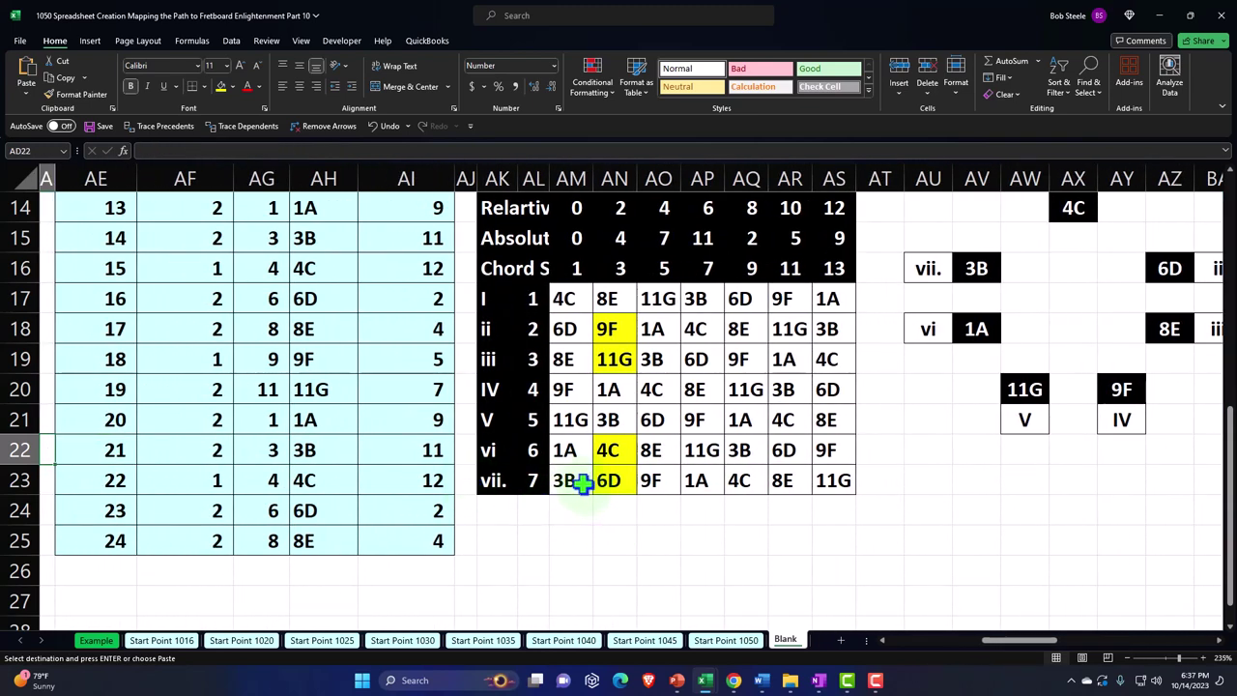
left_click(497, 478)
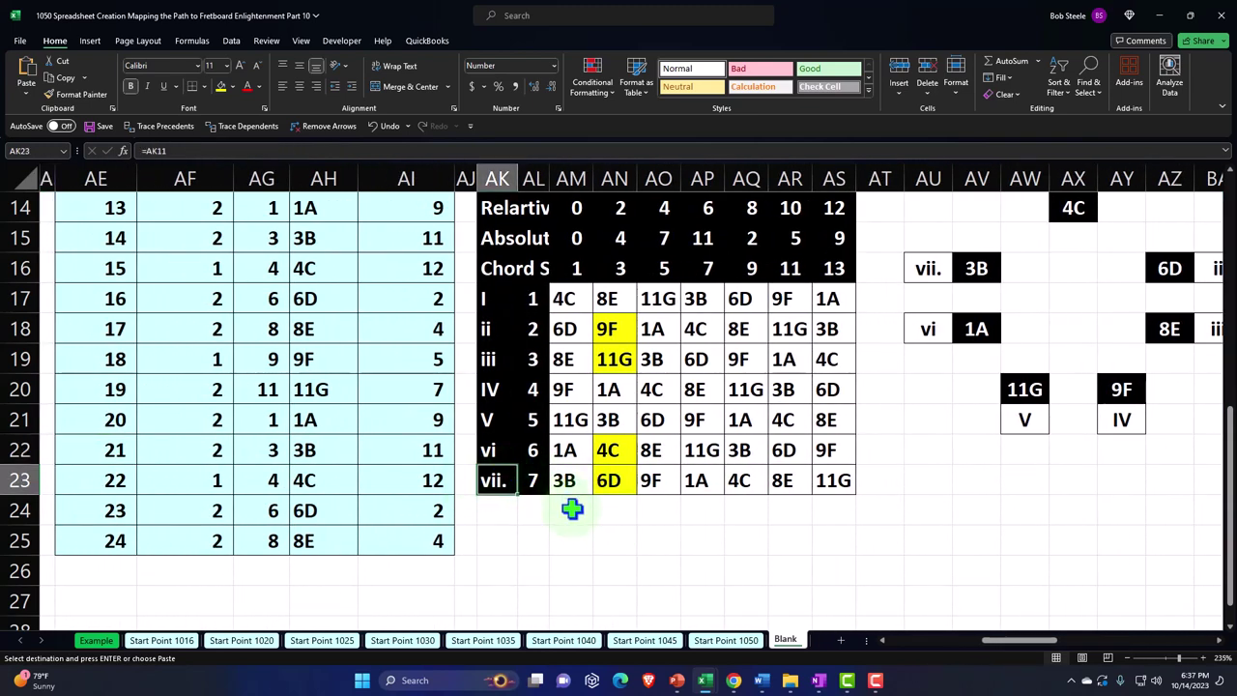
Trace row 23 from the Major chord table back to the Dorian table and examine the VII chord's root lookup in CI23
key("Right")
key("Right")
key("Right")
key("Right")
key("Right")
key("Right")
key("Right")
key("Right")
key("Right")
key("Right")
key("Right")
key("Right")
key("Right")
key("Right")
key("Right")
key("Right")
key("Right")
key("Right")
key("Right")
key("Right")
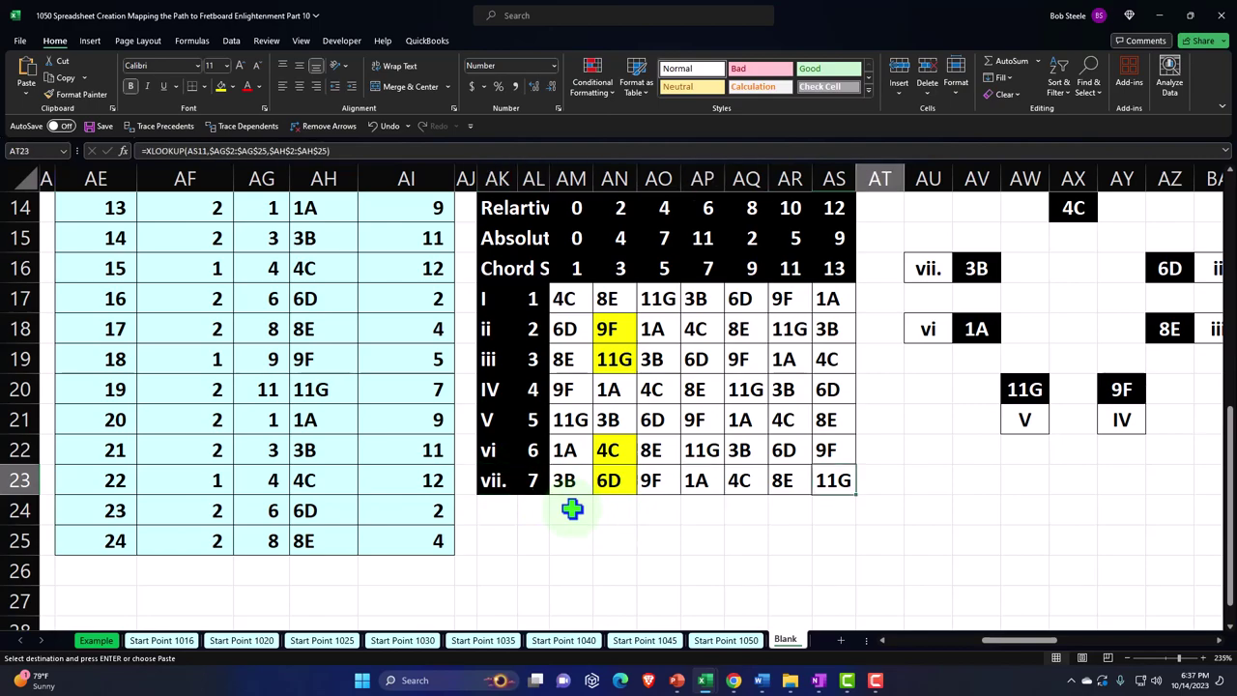
key("Right")
key("Right")
key("Right")
key("Right")
key("Right")
key("Right")
key("Right")
key("Right")
key("Right")
key("Right")
key("Right")
key("Right")
key("Right")
key("Right")
key("Right")
key("Right")
key("Right")
key("Right")
key("Right")
key("Right")
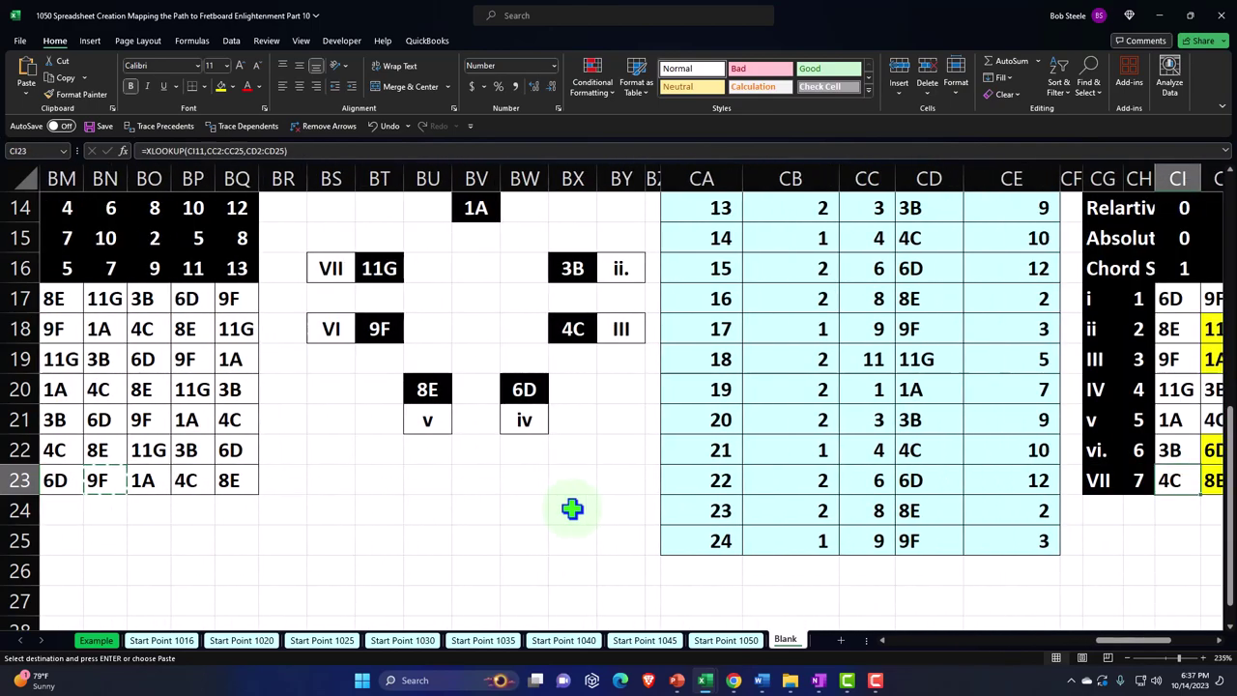
key("Right")
key("Right")
key("Right")
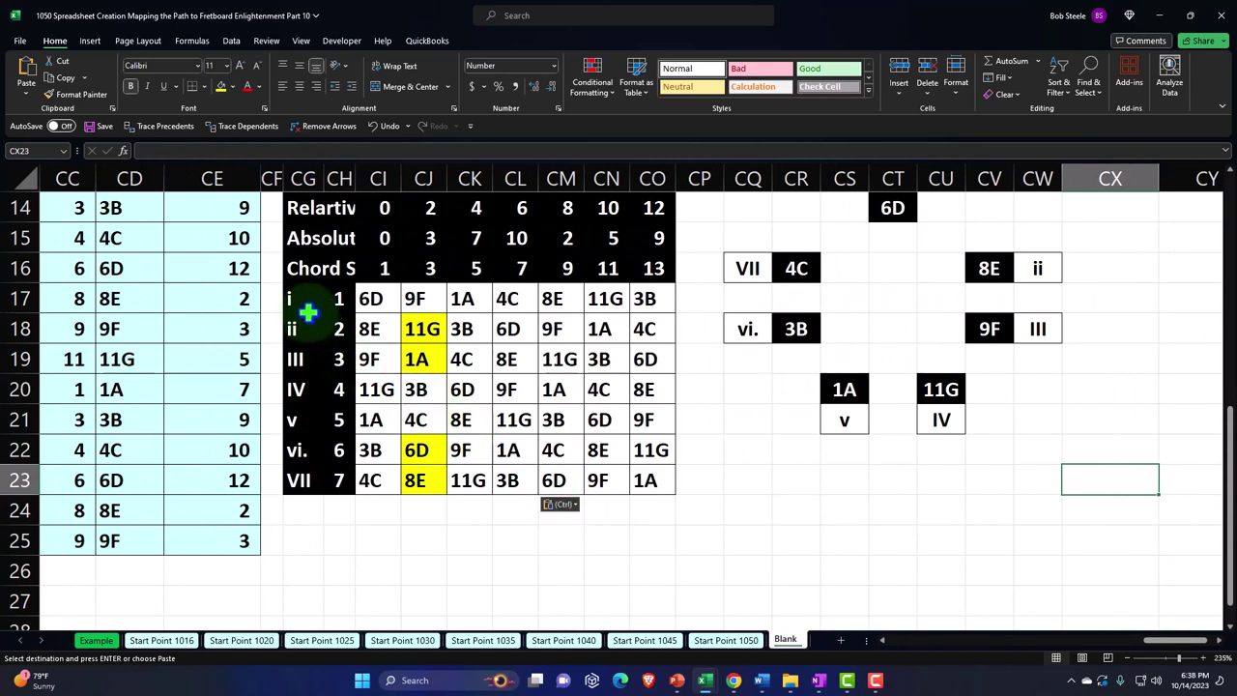
left_click(382, 480)
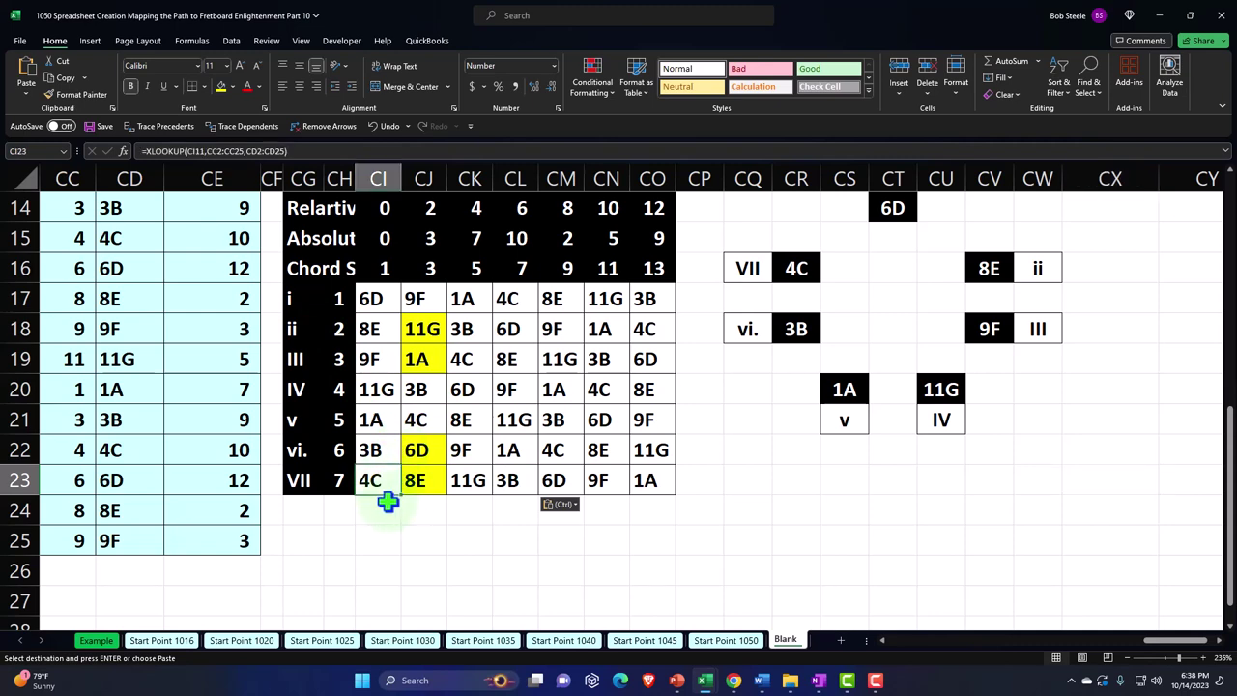
Match the Dorian diagram's VII chord in CR16 to its notes in CI23:CK23, then check the v chord's root in CI21
scroll(387, 500, "up", 1)
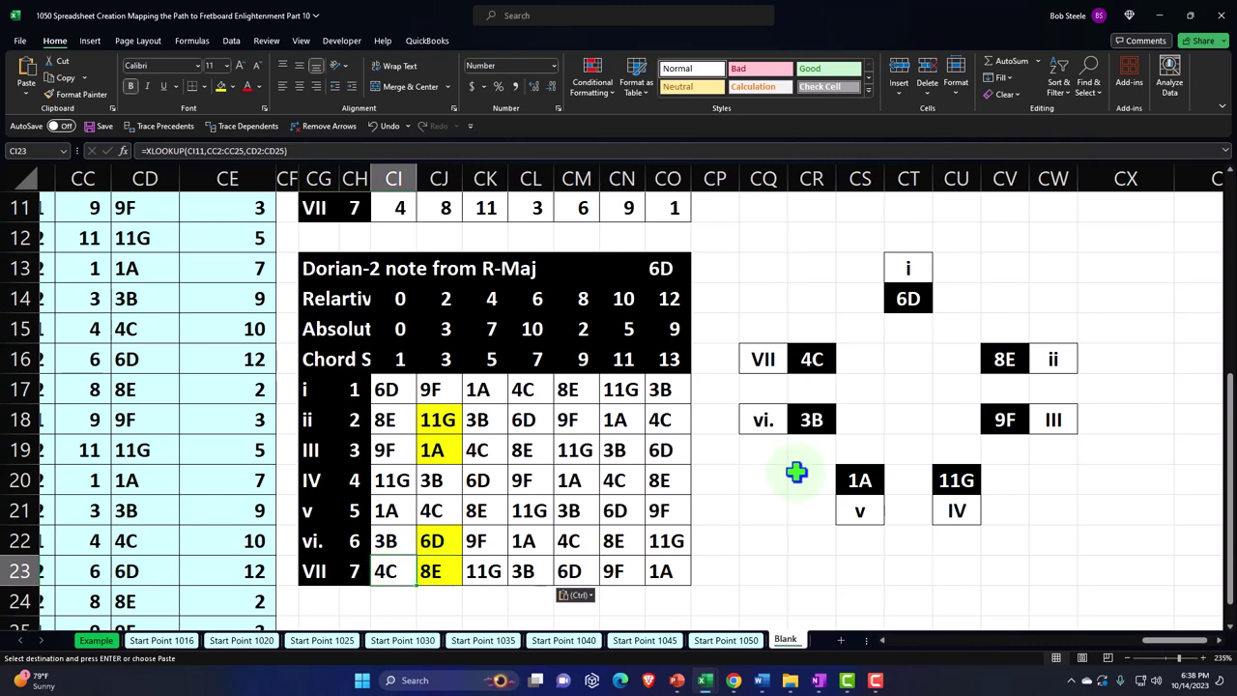
left_click(811, 359)
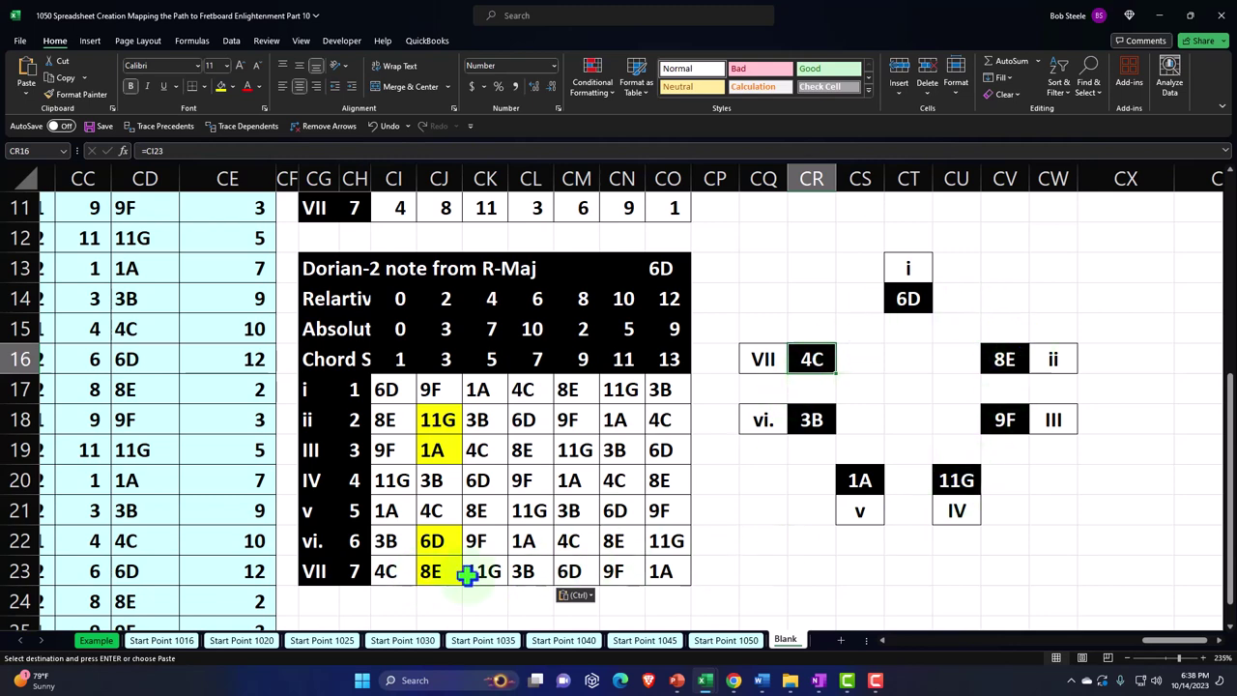
left_click_drag(385, 574, 488, 577)
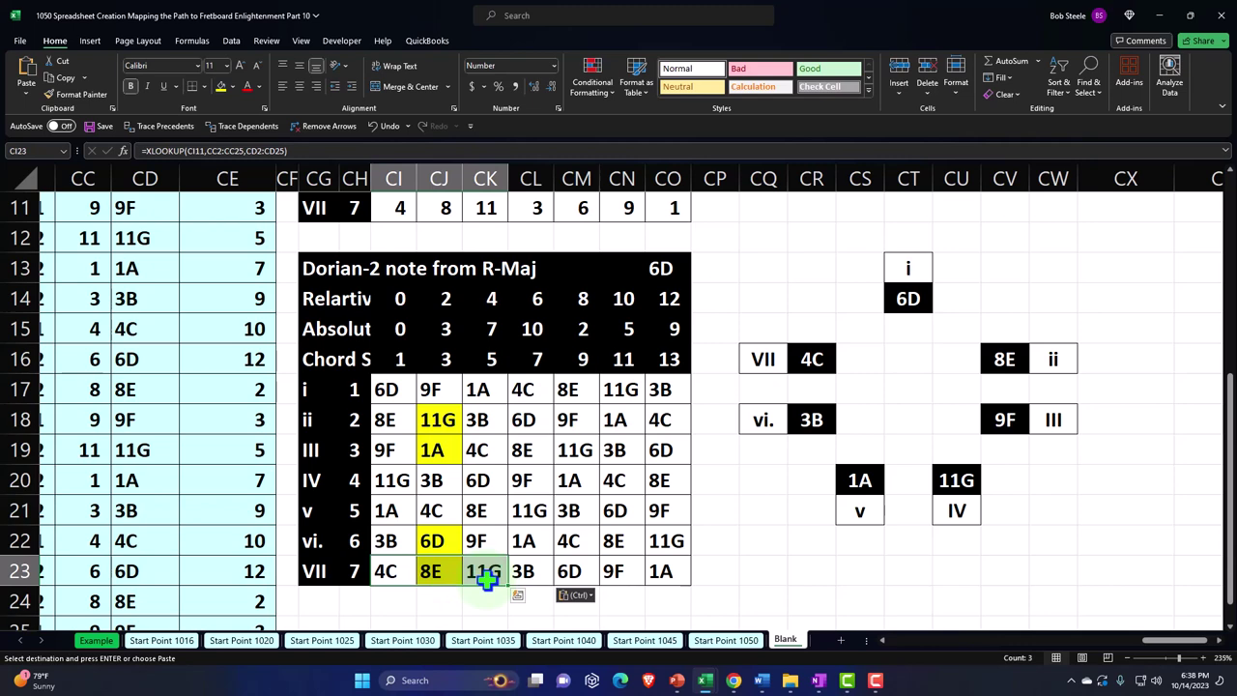
left_click(433, 576)
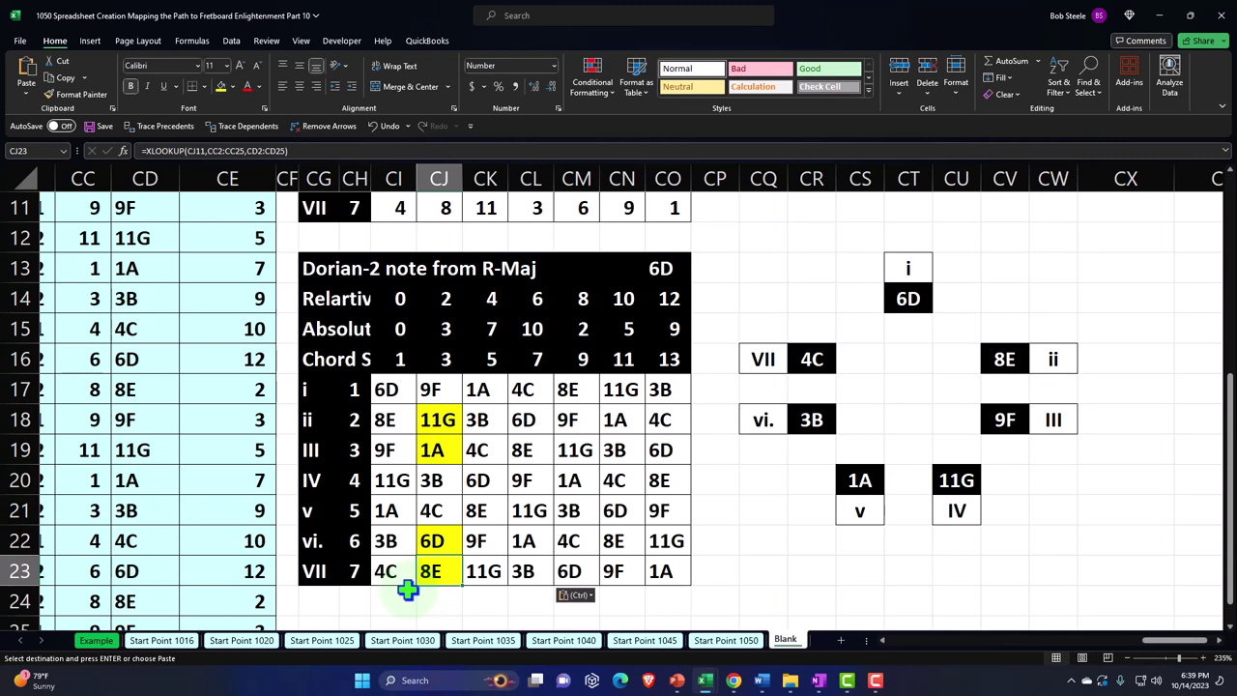
left_click(391, 510)
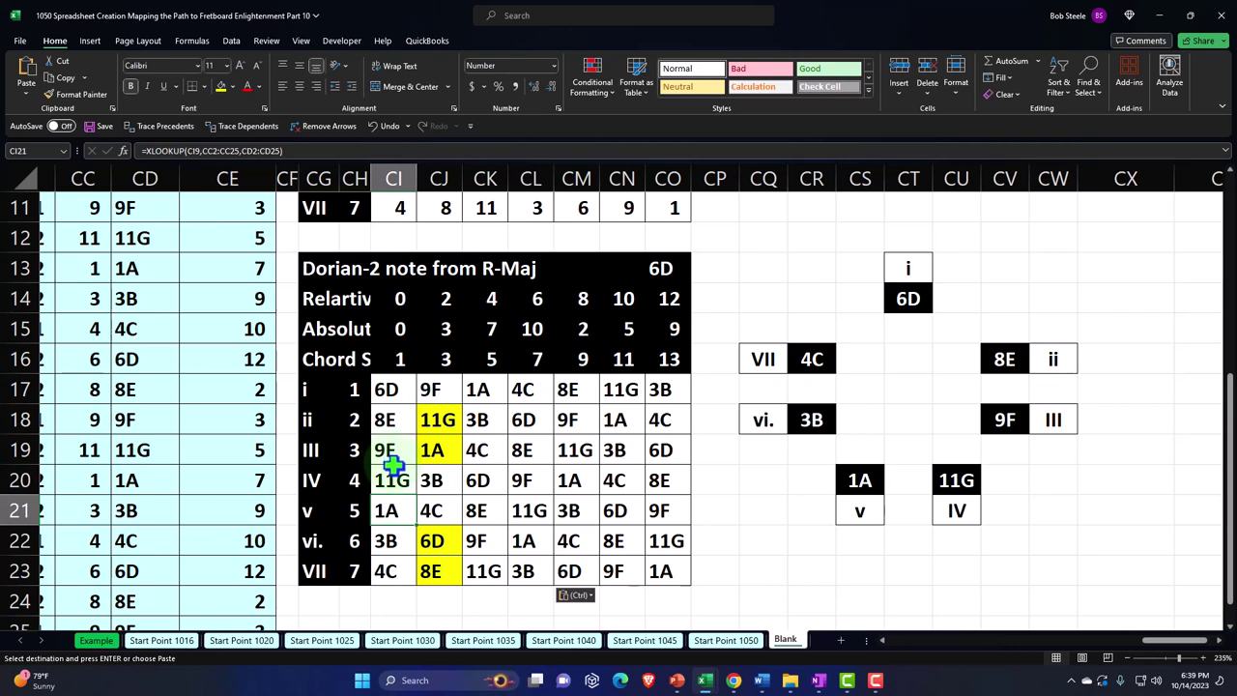
Inspect the Dorian absolute interval formulas in CJ15 and in CJ3 through CL3 without changing them
double_click(443, 328)
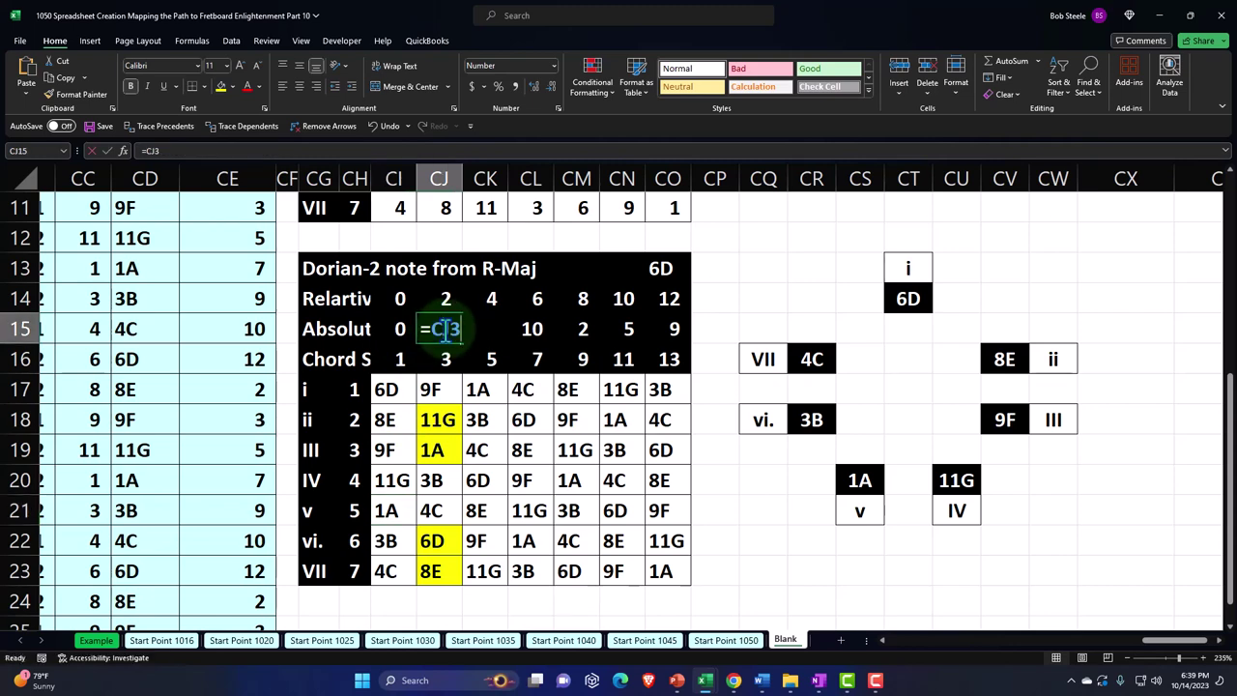
key("Return")
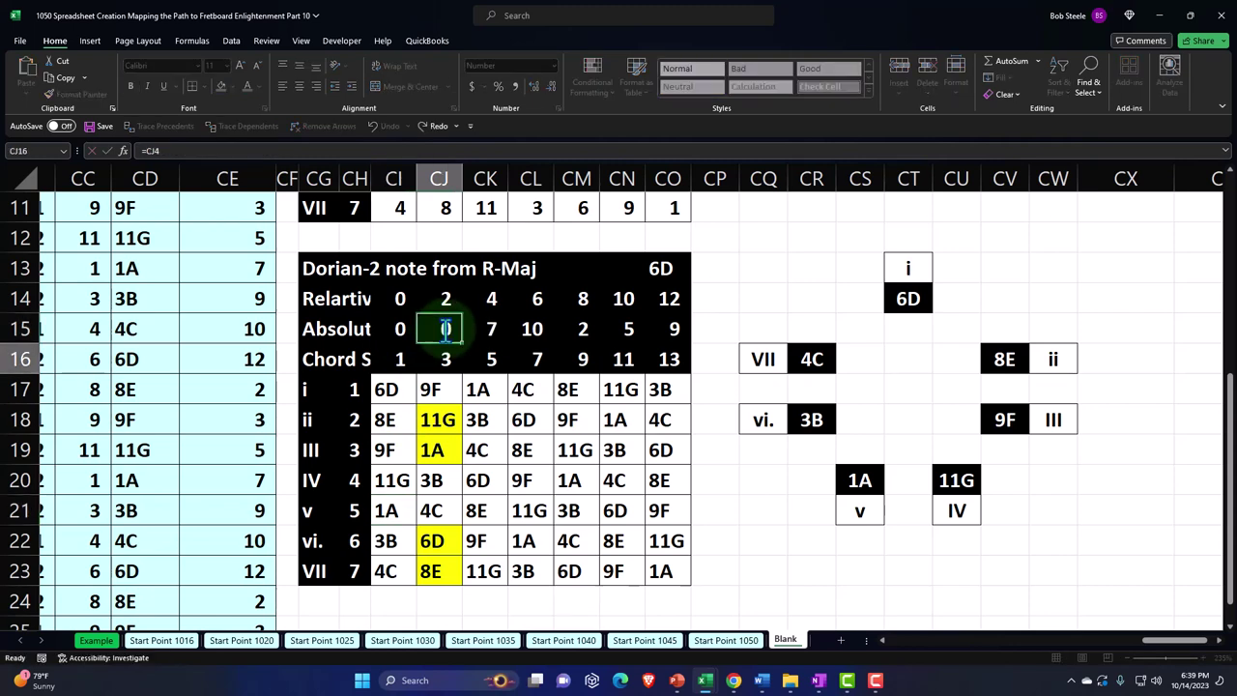
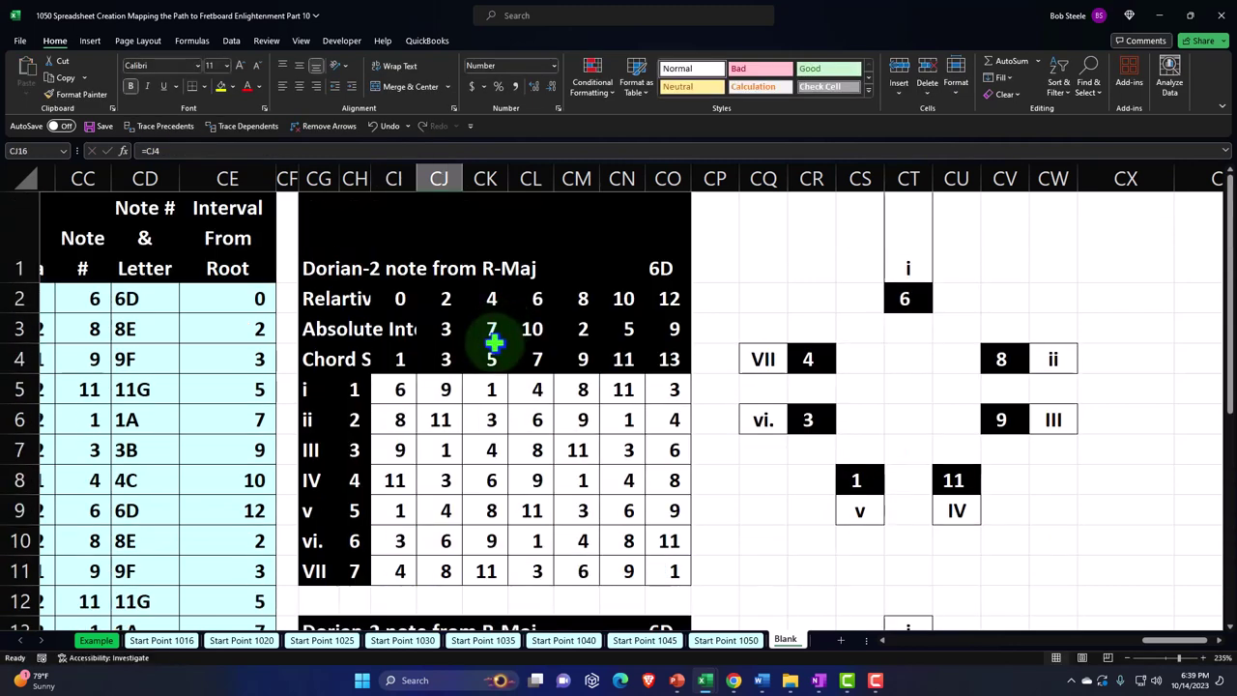
double_click(441, 332)
key("Escape")
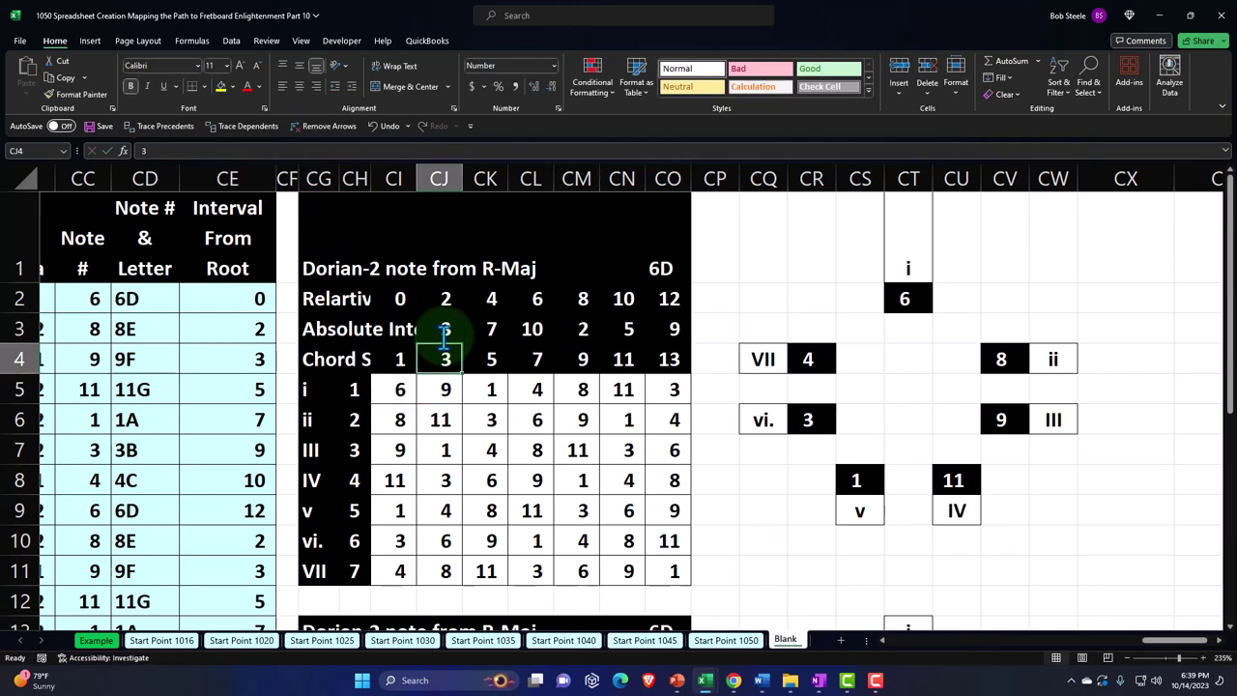
left_click(490, 328)
double_click(491, 328)
key("Return")
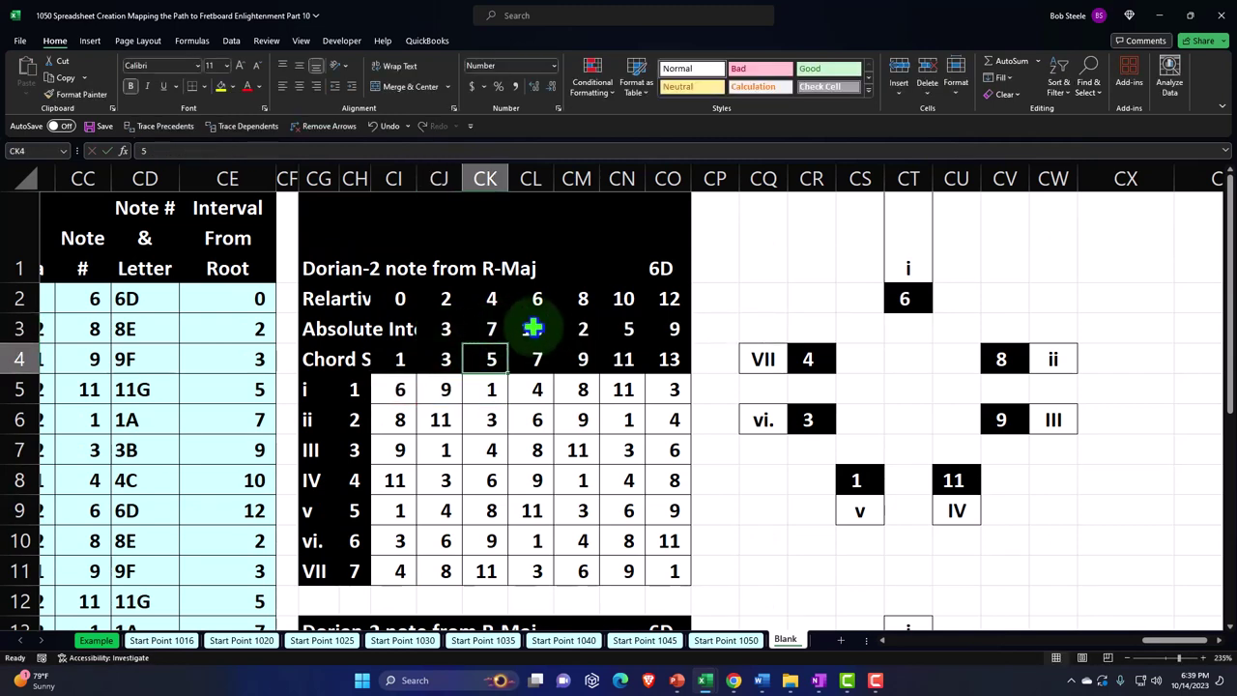
double_click(537, 328)
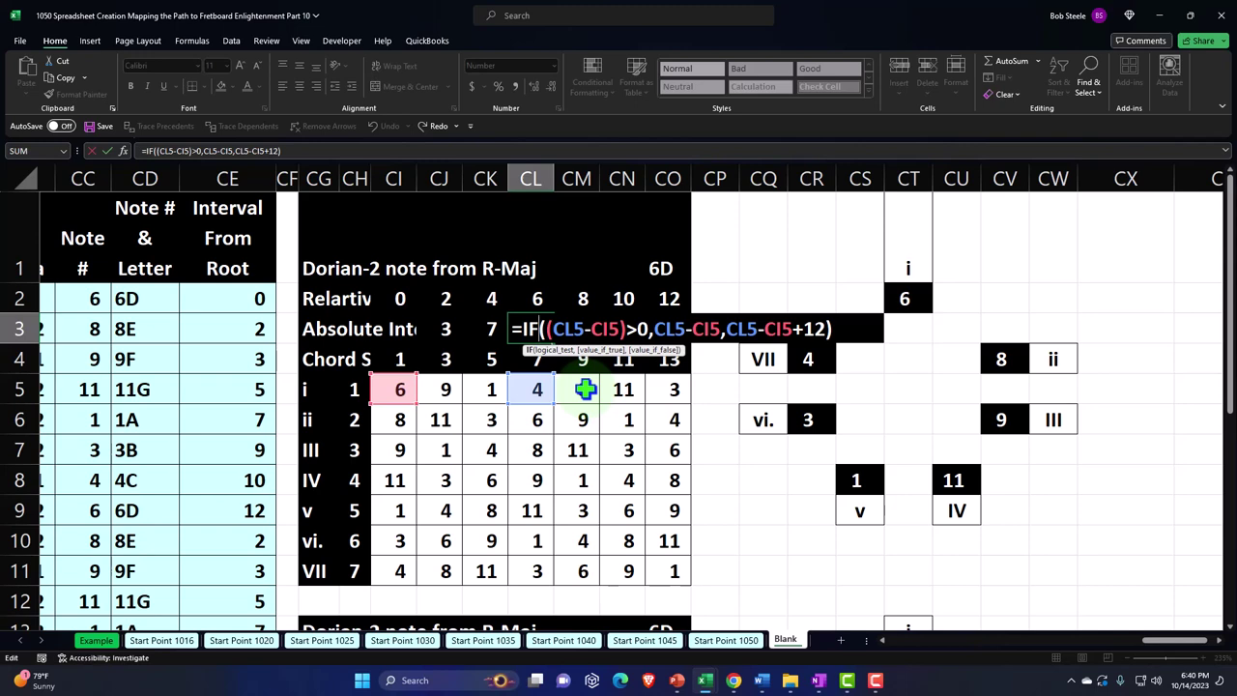
key("Return")
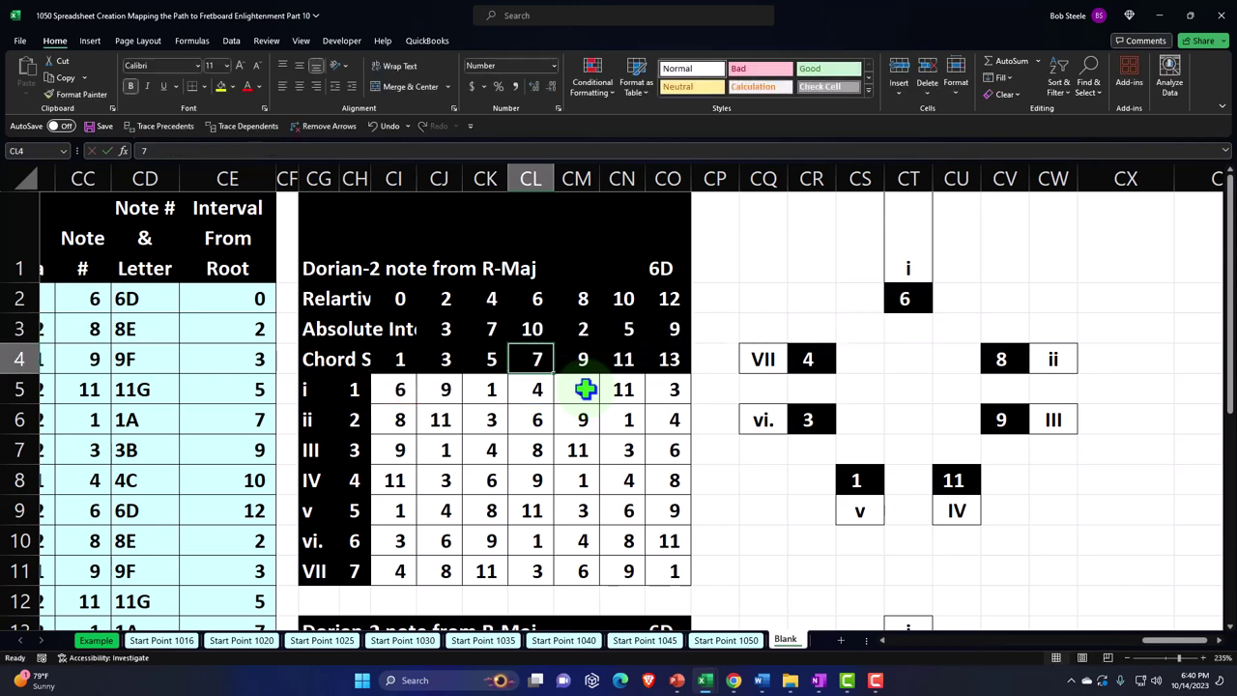
Inspect the Dorian absolute interval formula in CM3 without changing it
double_click(595, 329)
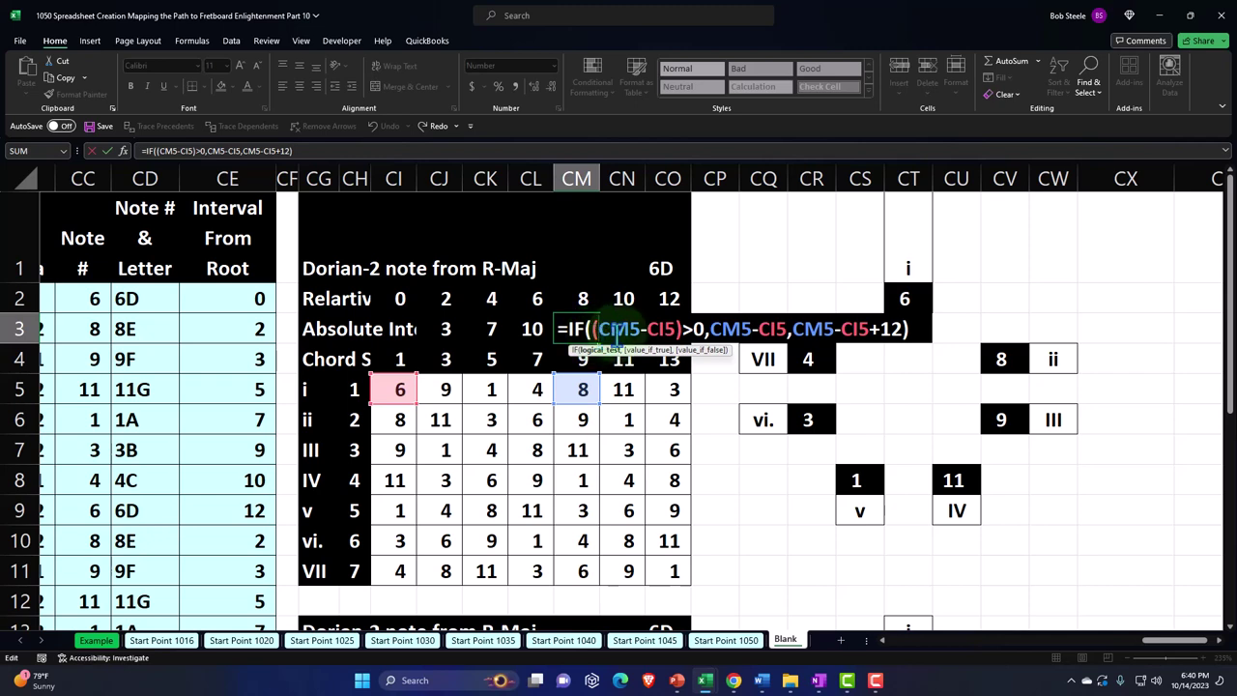
left_click(644, 331)
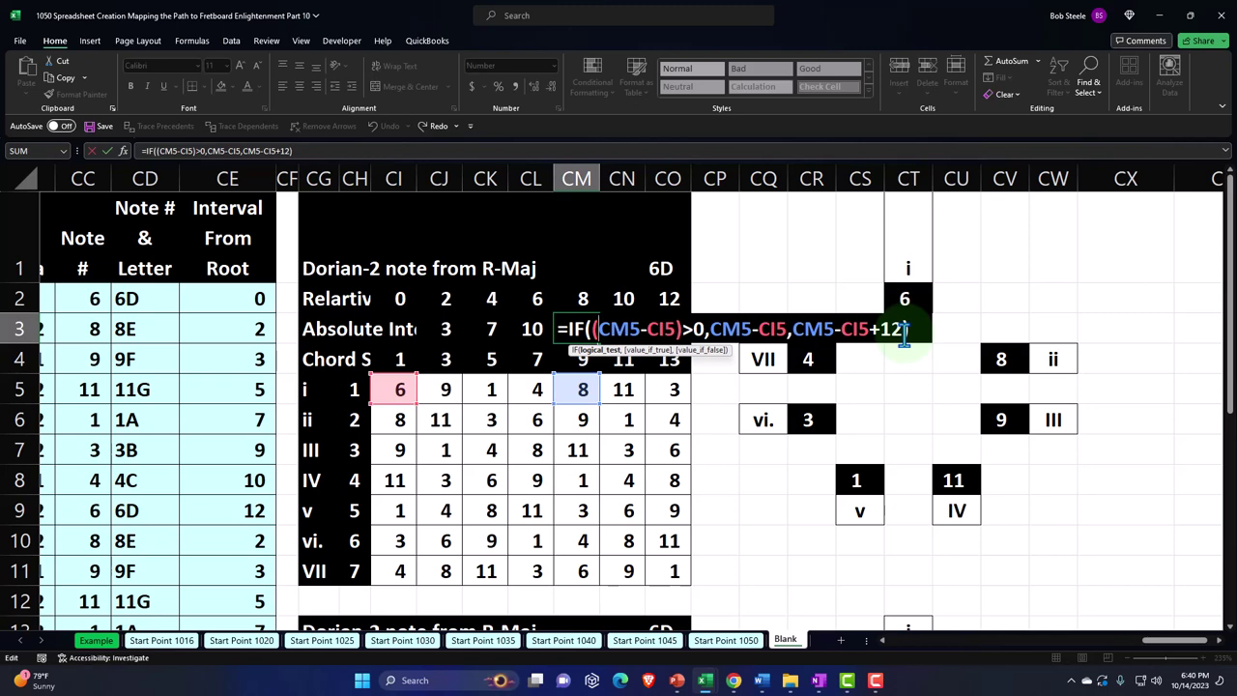
key("Return")
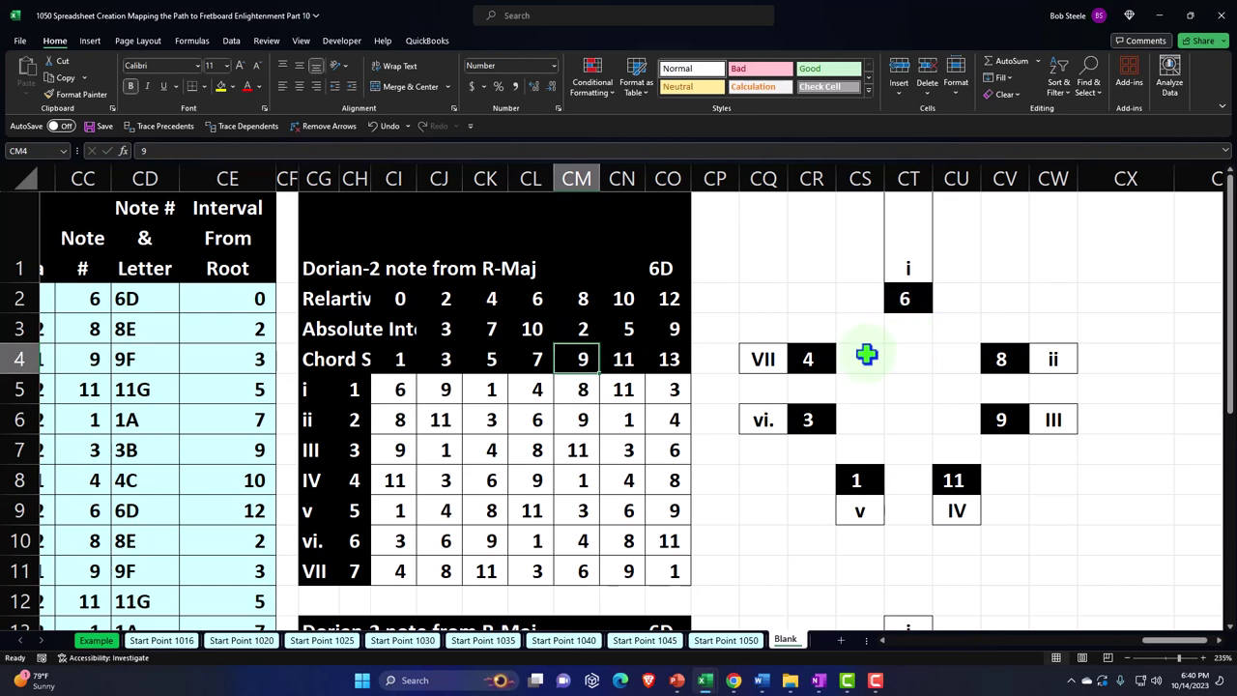
Inspect the XLOOKUP formulas in CI5 and CK6 of the numbered Dorian chord table against their source columns CA and CC
double_click(396, 389)
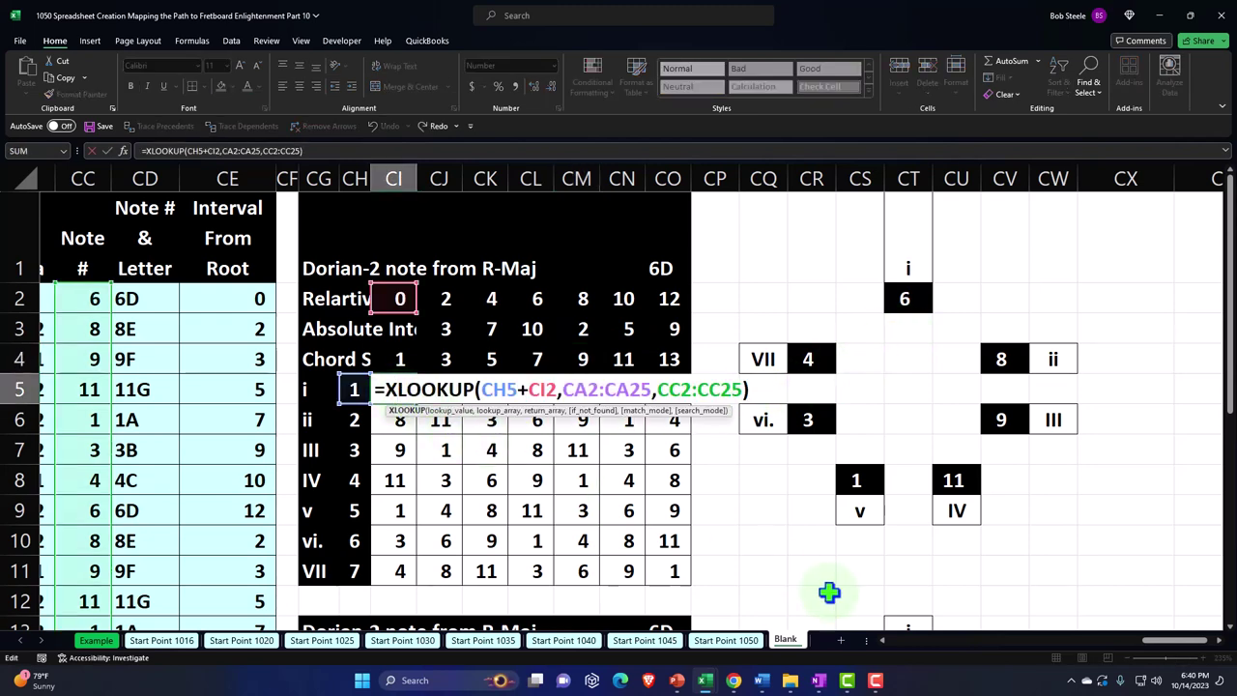
left_click_drag(1172, 641, 1155, 643)
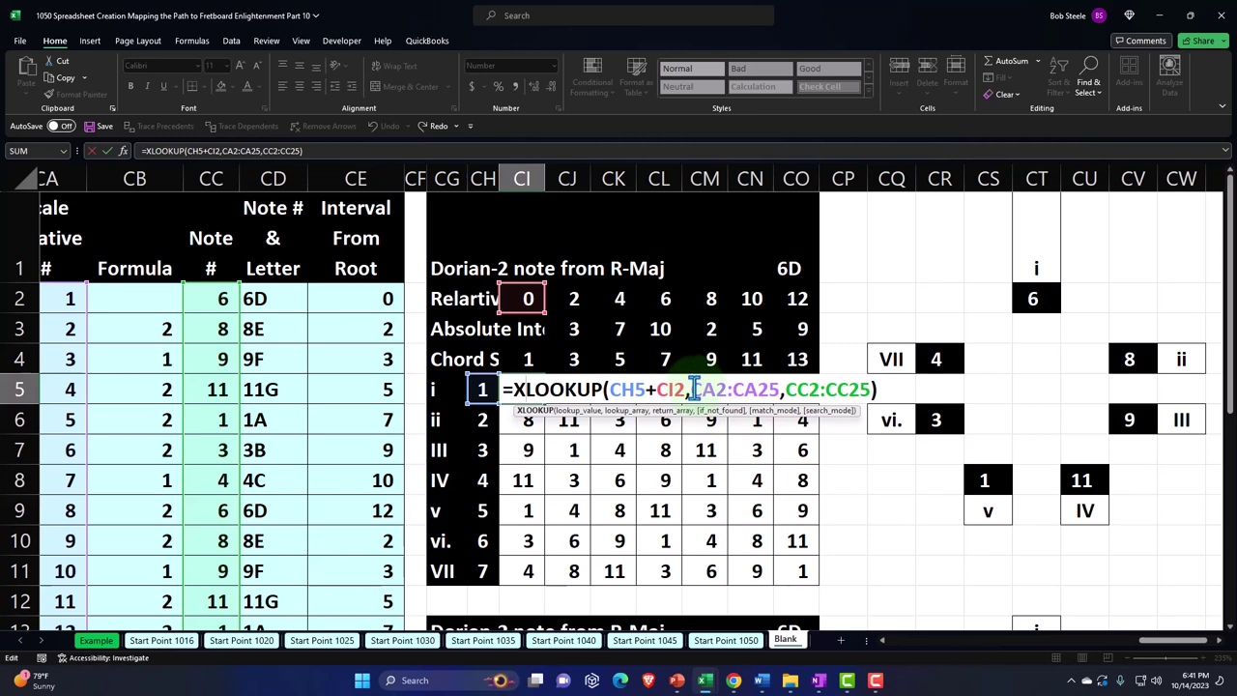
left_click_drag(1174, 639, 1154, 662)
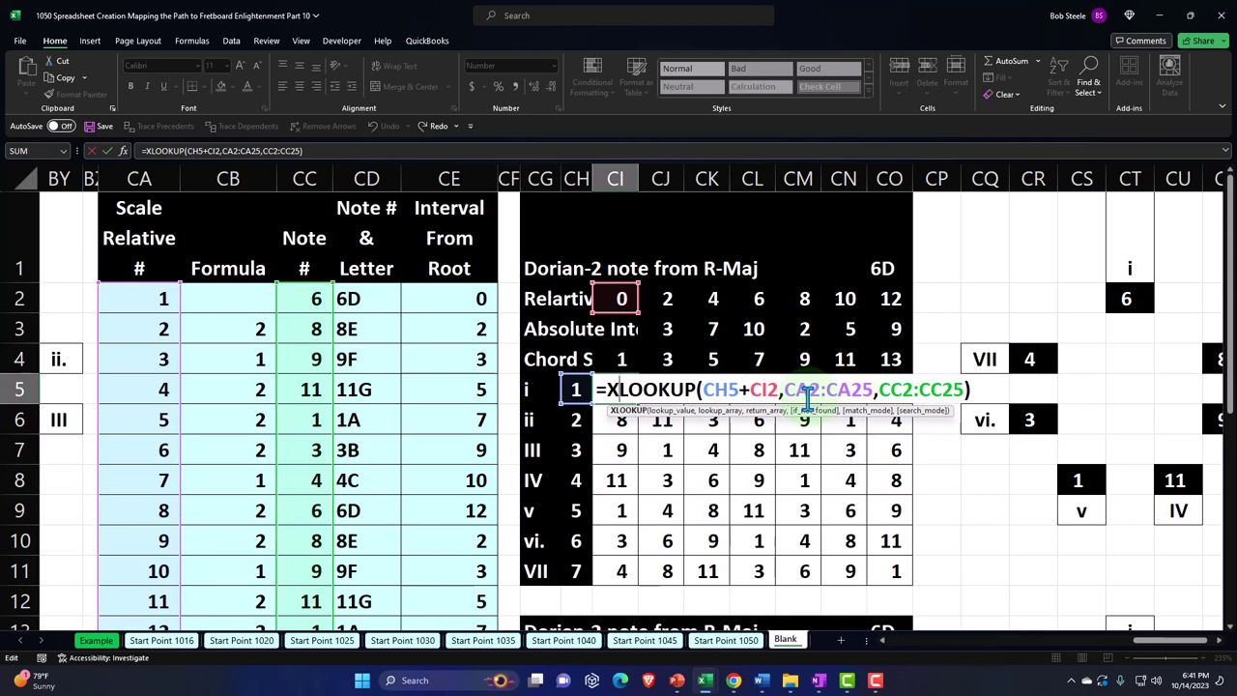
key("Return")
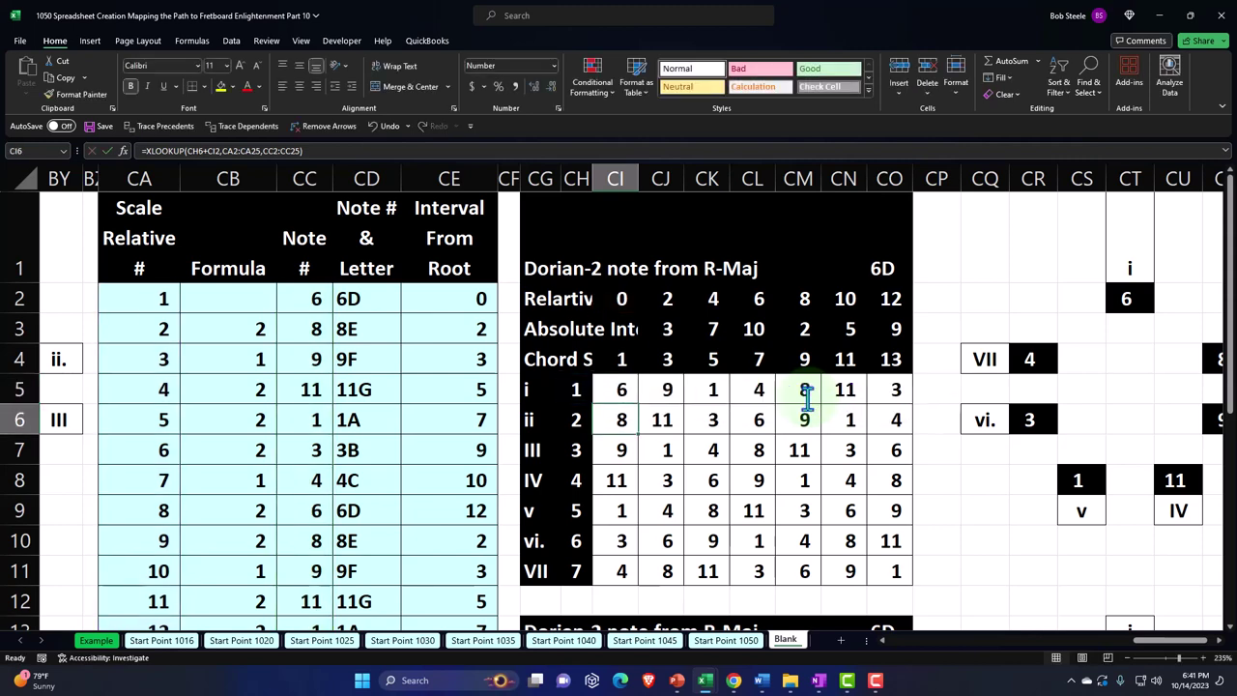
double_click(712, 420)
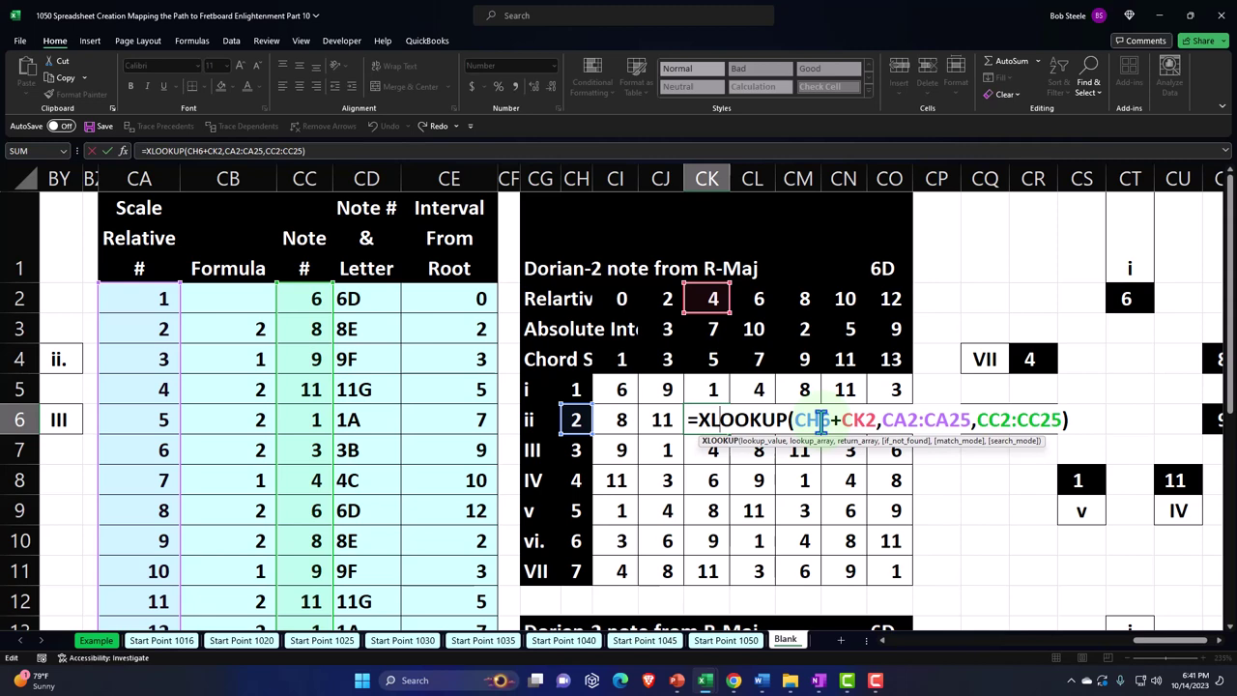
key("Return")
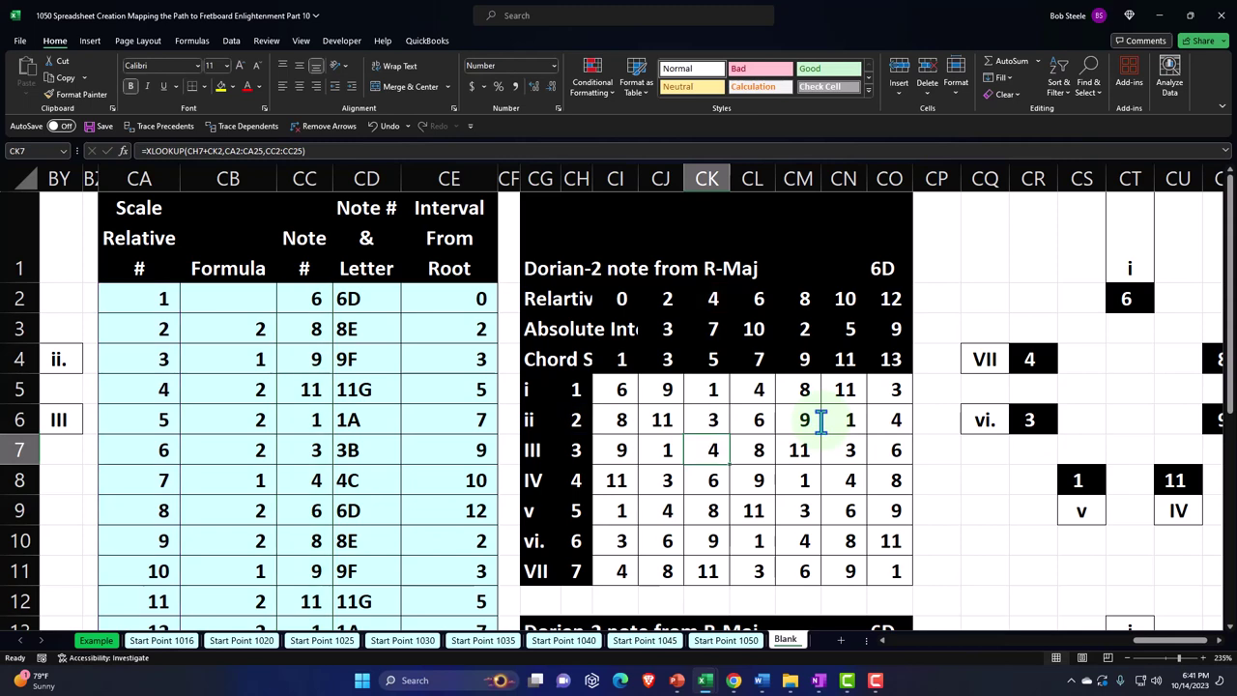
Review the numbered Dorian chord diagram, then check the i chord's scale number reference in CH17 of the lettered table
left_click(945, 391)
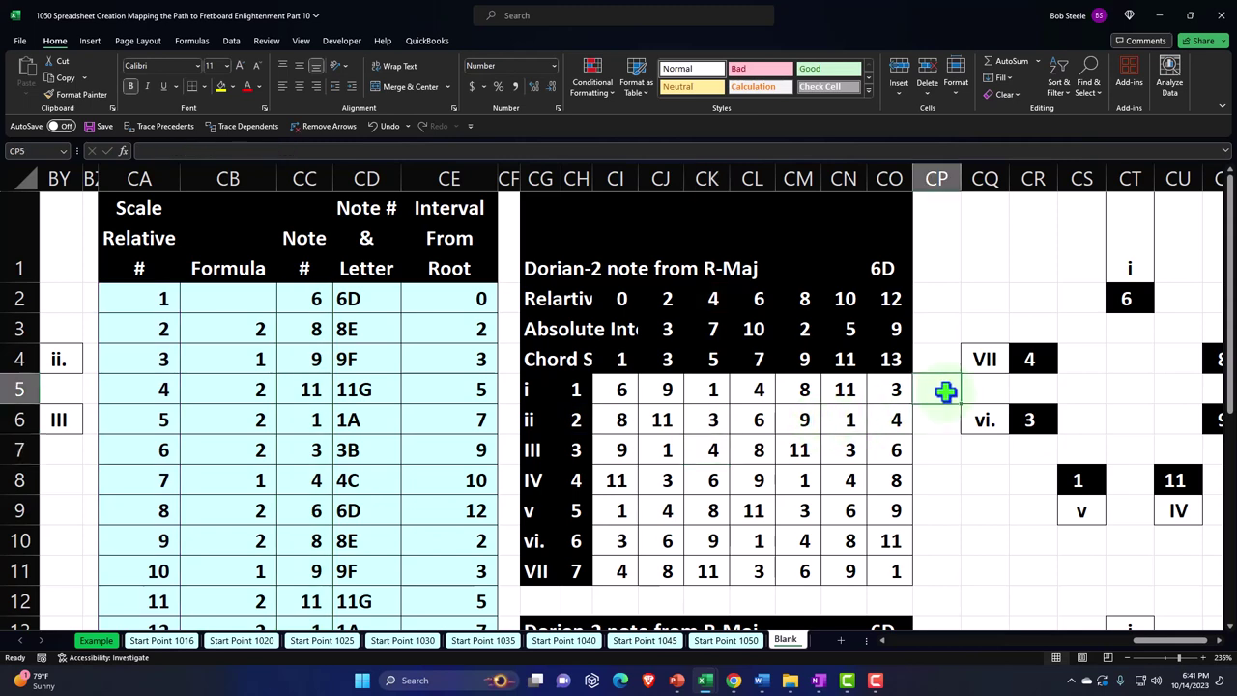
key("Right")
key("Right")
key("Right")
key("Right")
key("Right")
key("Right")
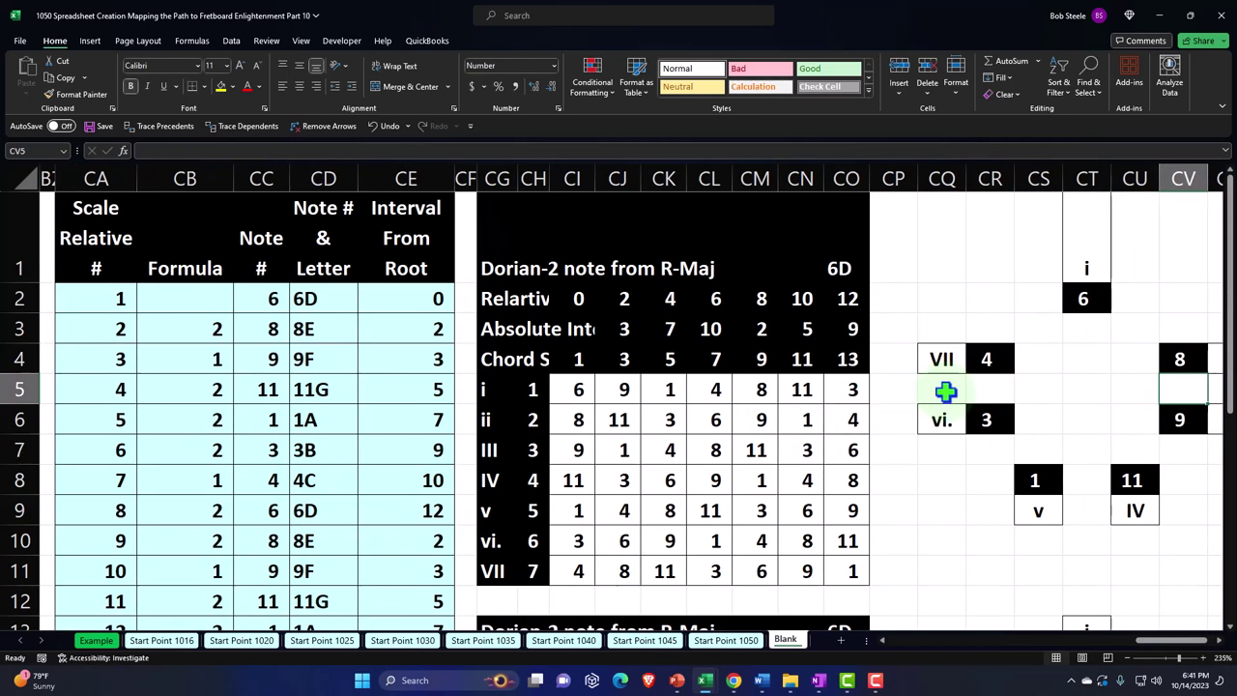
key("Right")
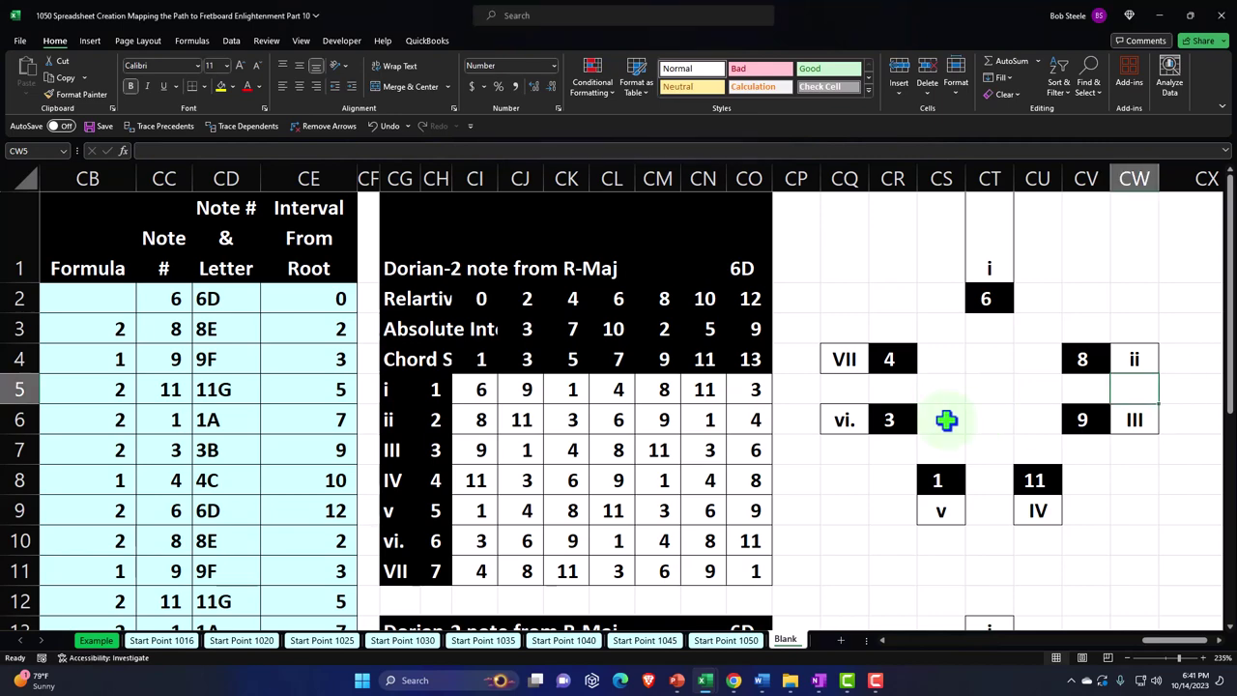
scroll(944, 420, "down", 4)
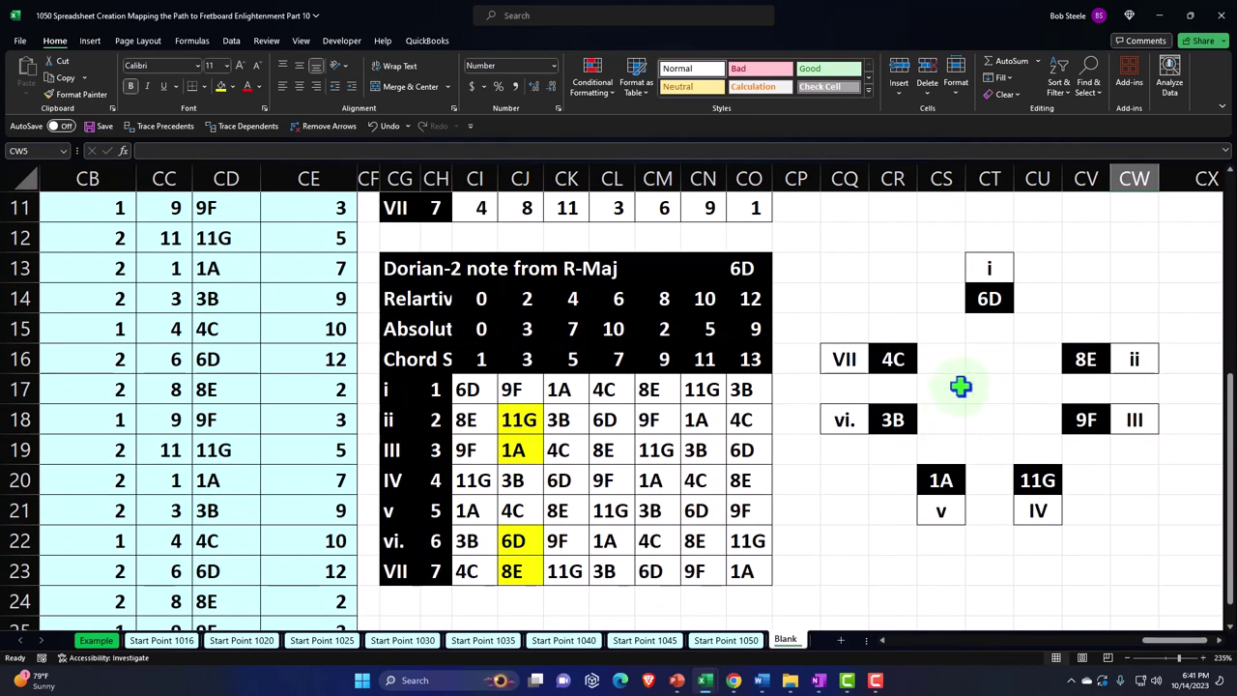
left_click(437, 390)
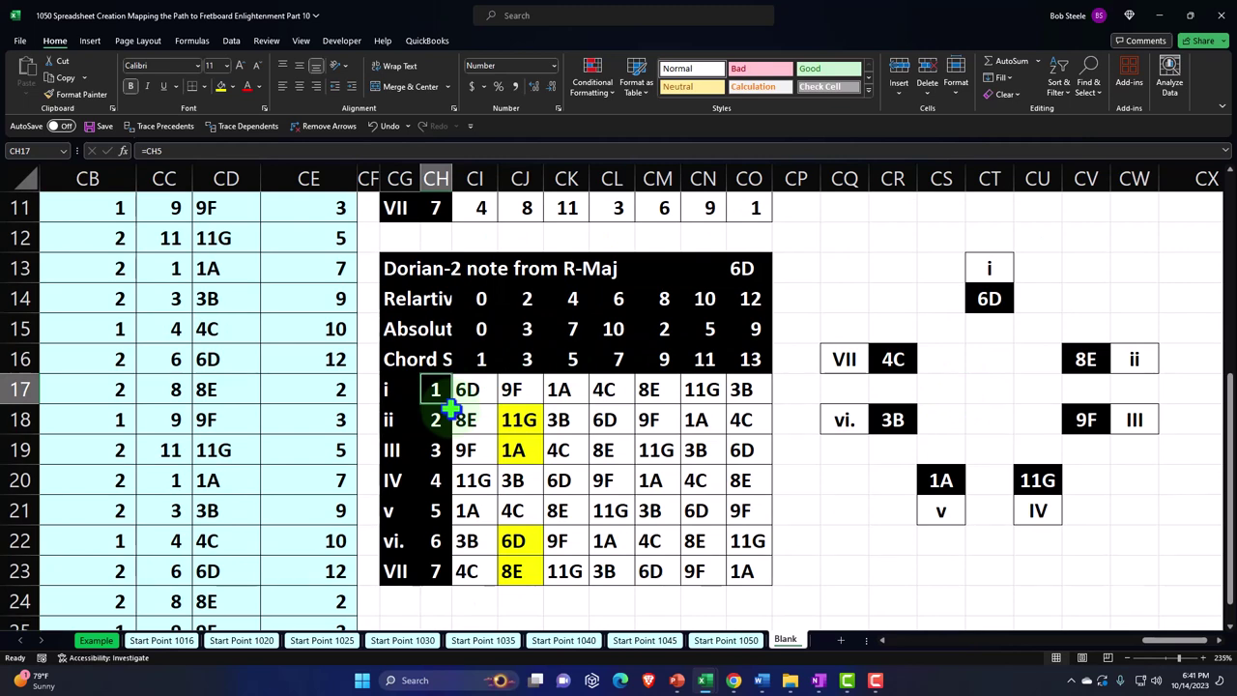
Trace the Roman numeral labels around the lettered Dorian diagram in order, from CT13 through CW16, CW18 and CU21 to CS21
left_click(996, 270)
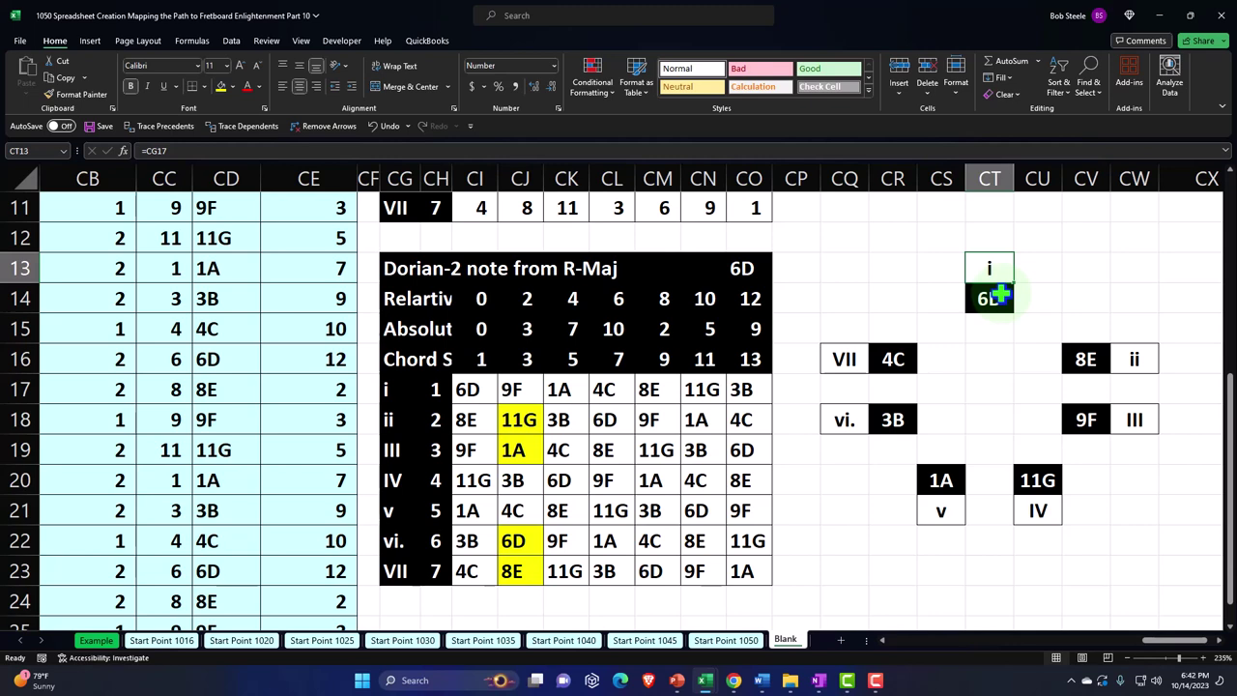
key("Down")
key("Down")
key("Right")
key("Right")
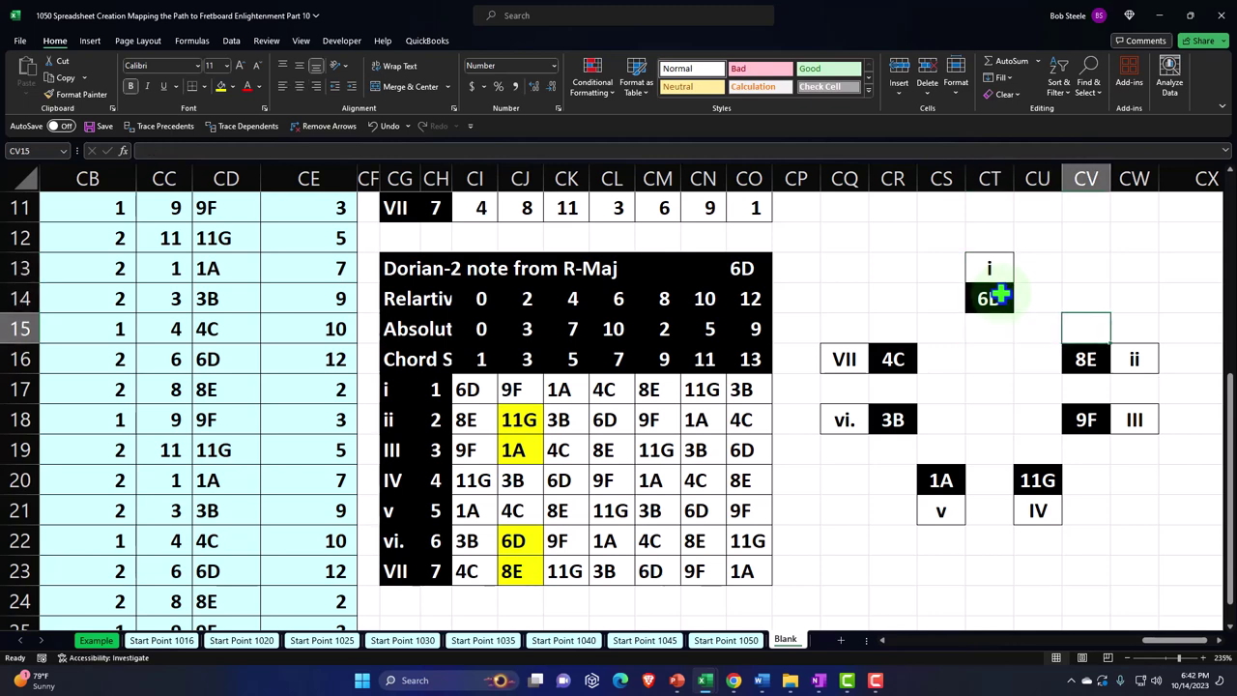
key("Down")
key("Right")
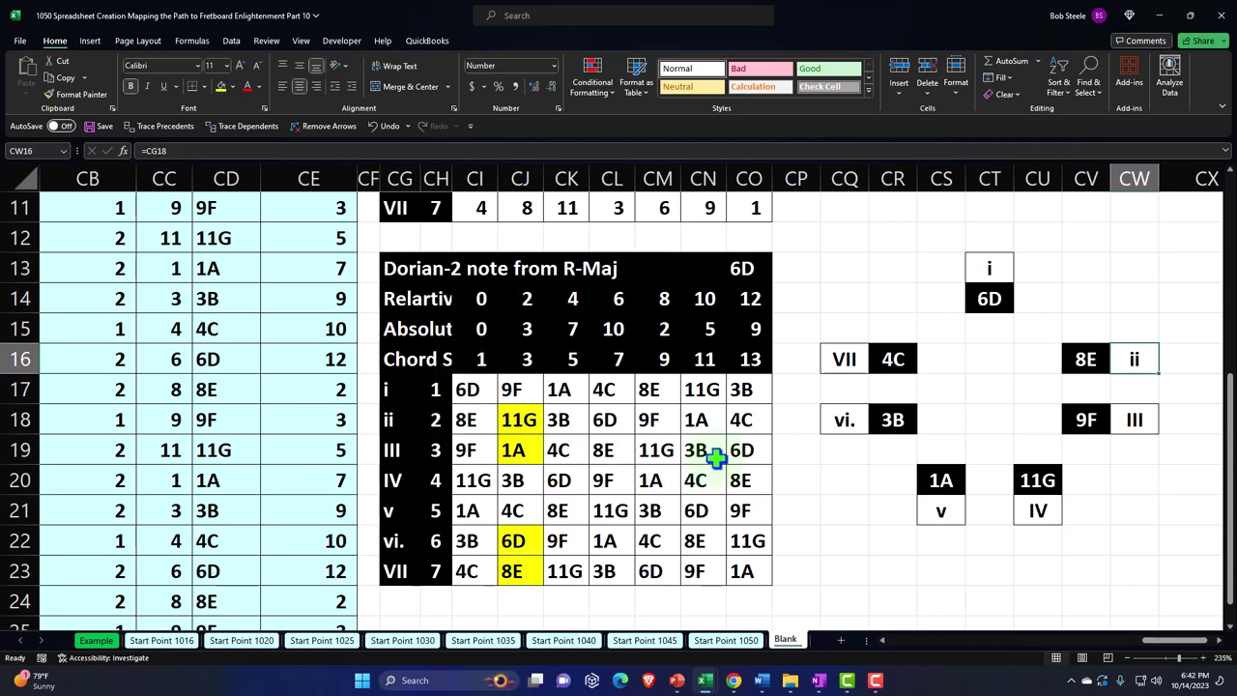
key("Down")
key("Down")
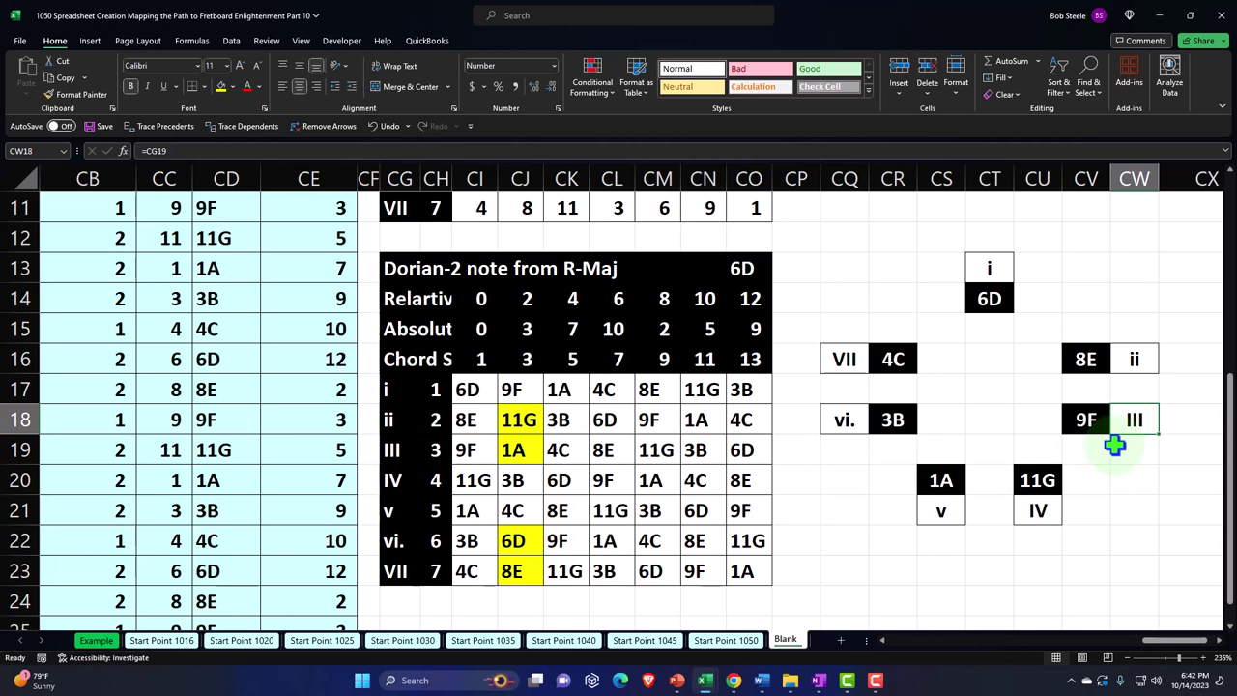
key("Down")
key("Down")
key("Down")
key("Left")
key("Left")
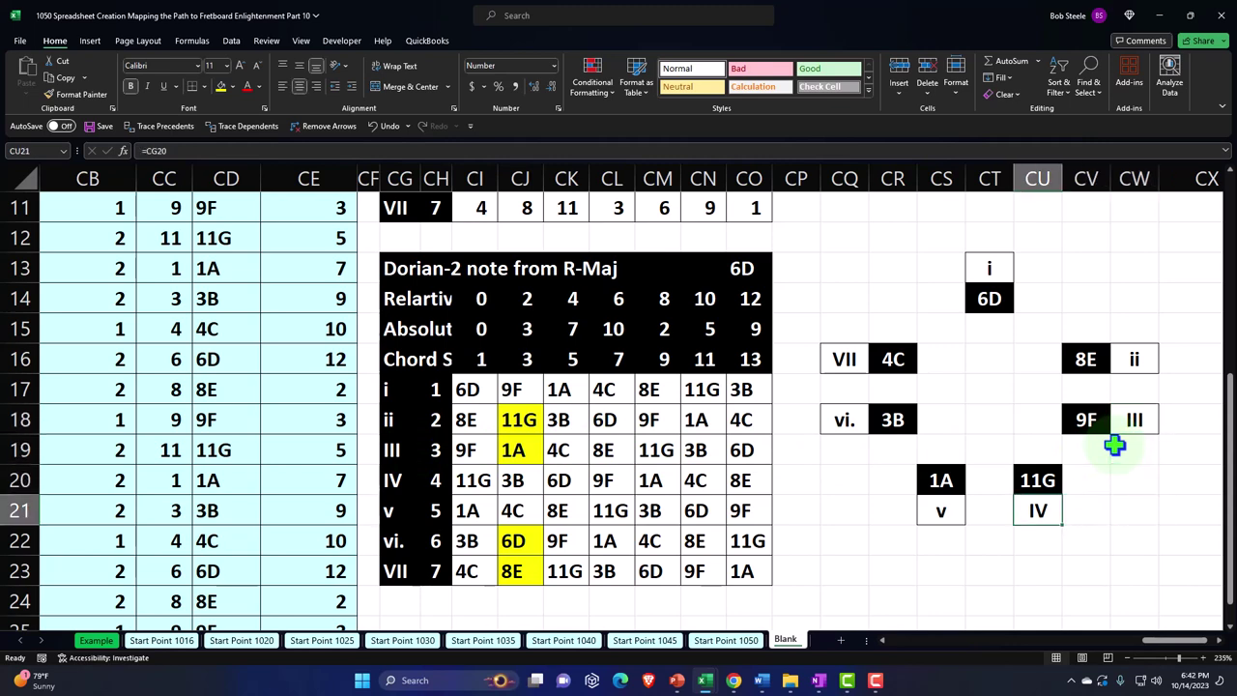
key("Left")
key("Left")
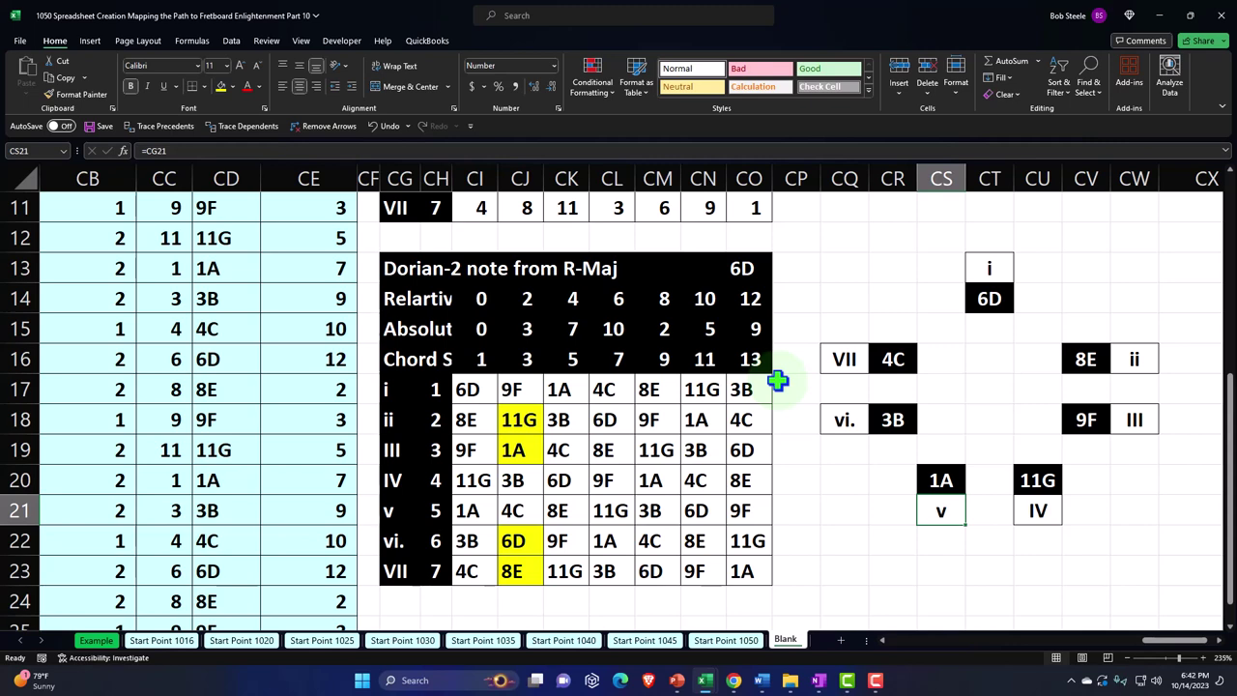
Compare the i chord's root in CI17 with its diagram cell CT14, and check the neighbouring VII root in CR16
left_click(473, 392)
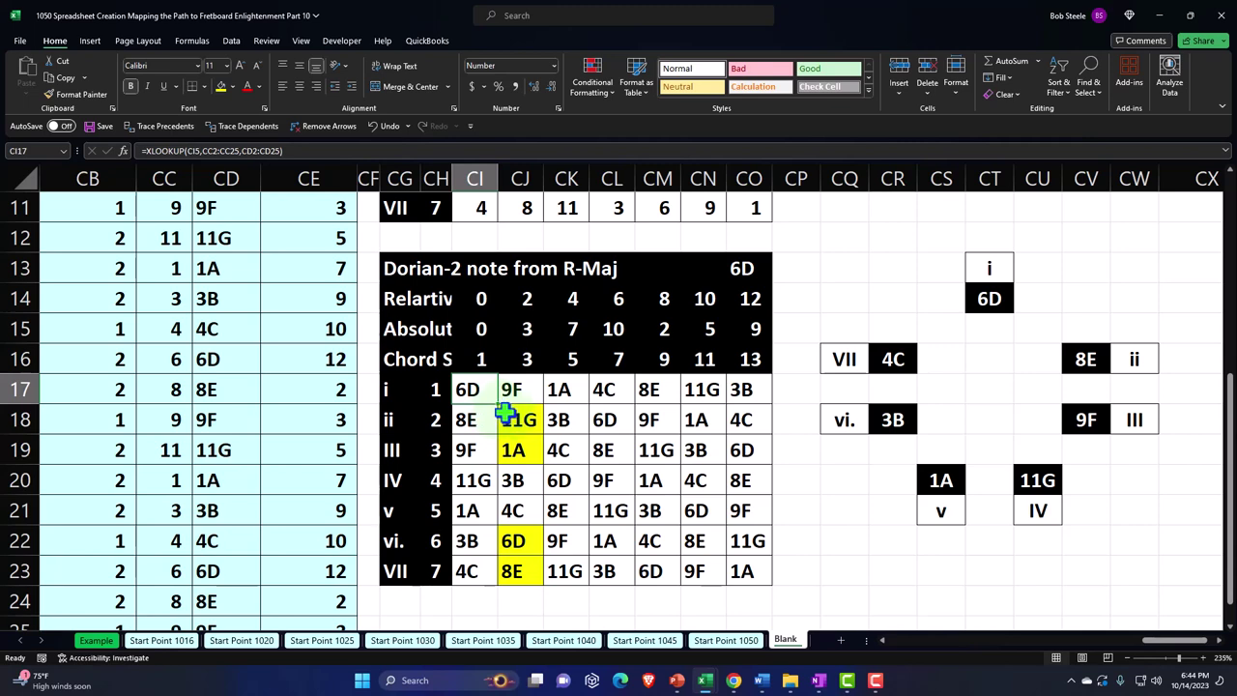
left_click(992, 308)
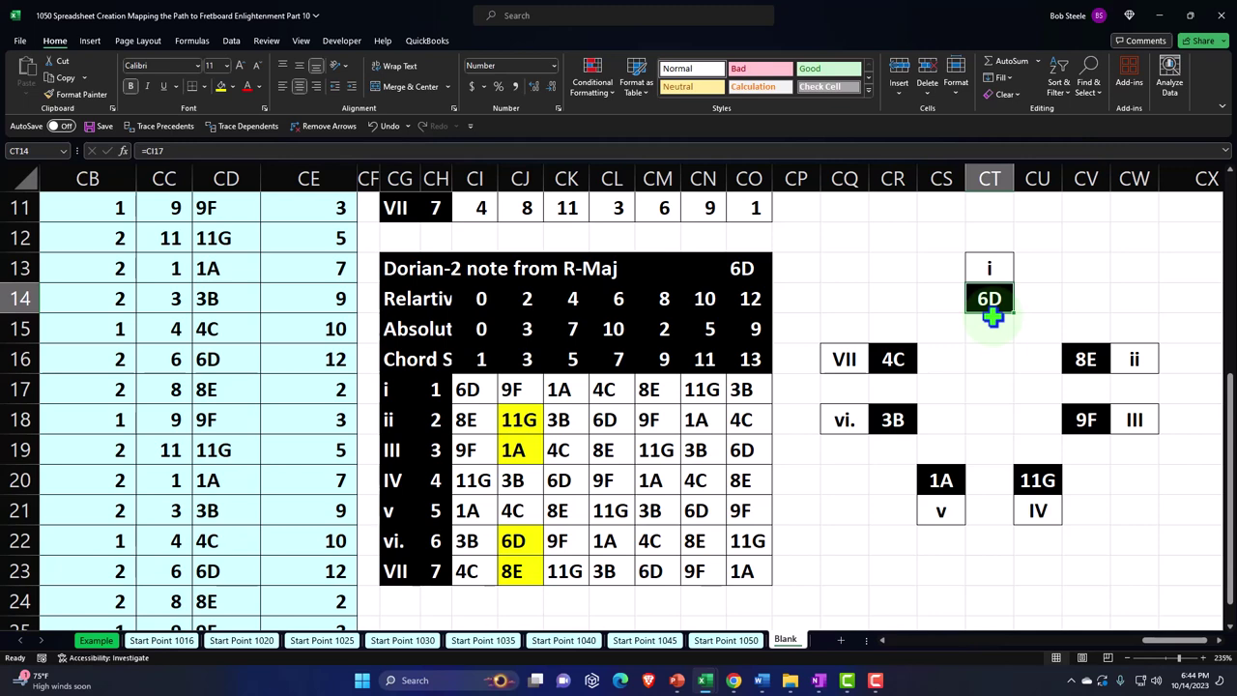
left_click(896, 359)
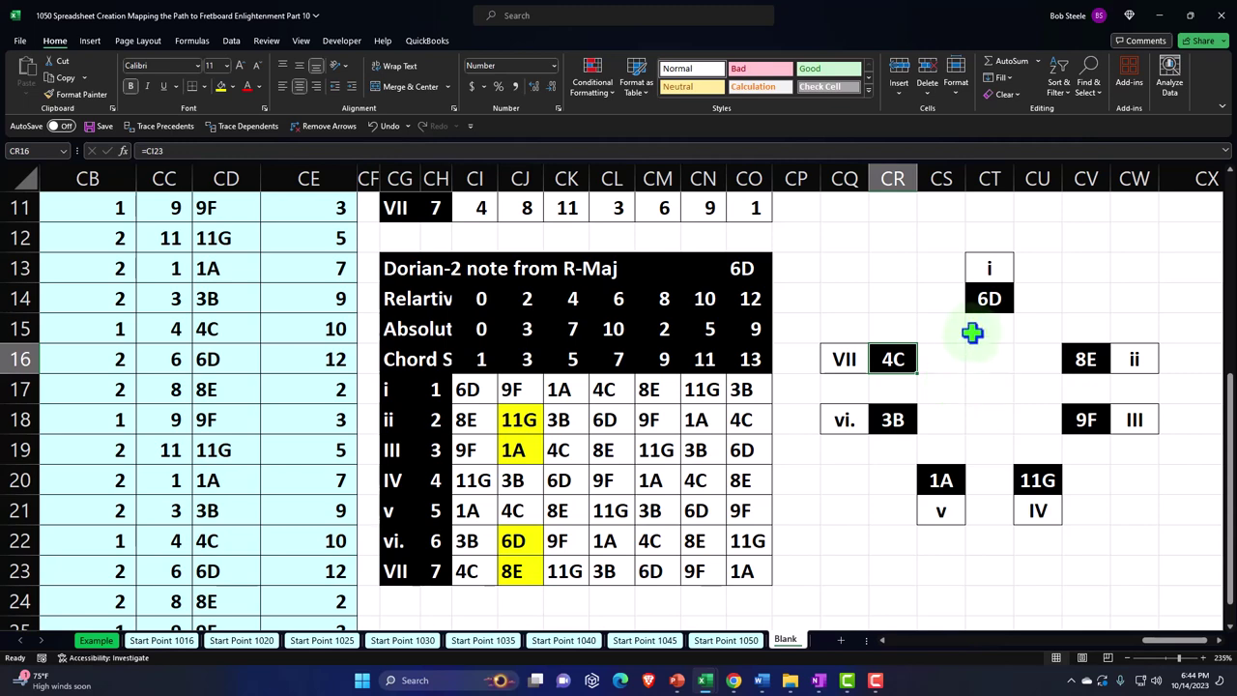
left_click(987, 301)
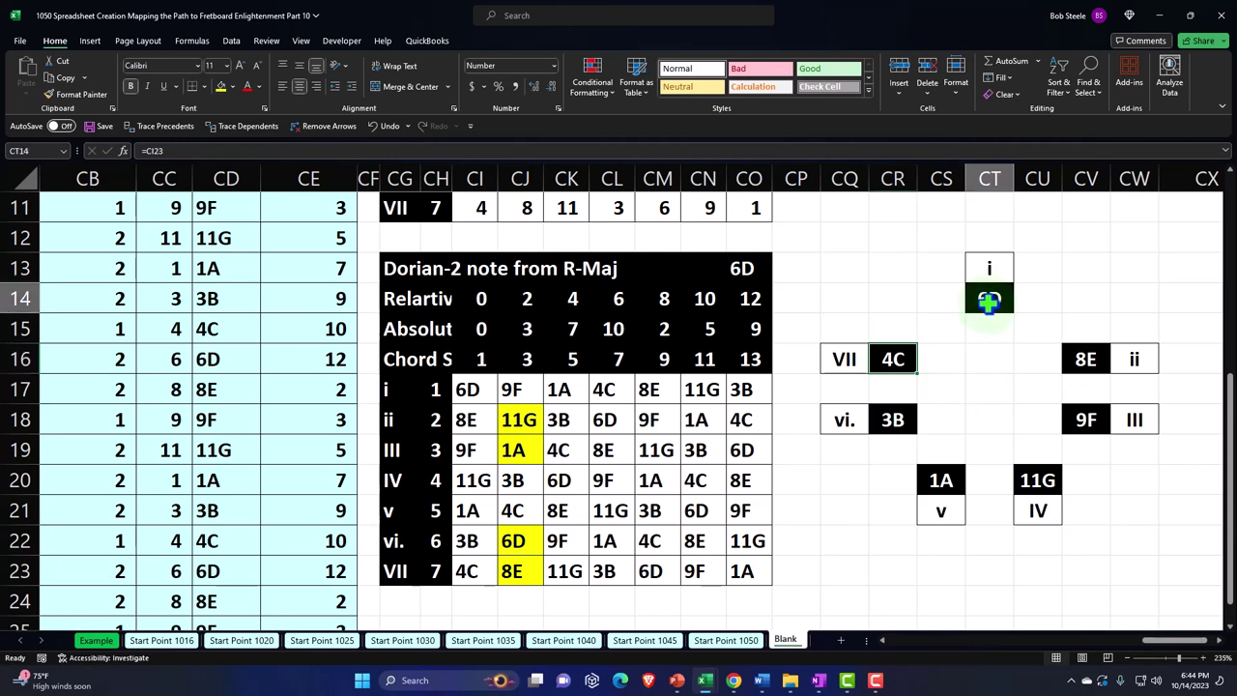
left_click(900, 358)
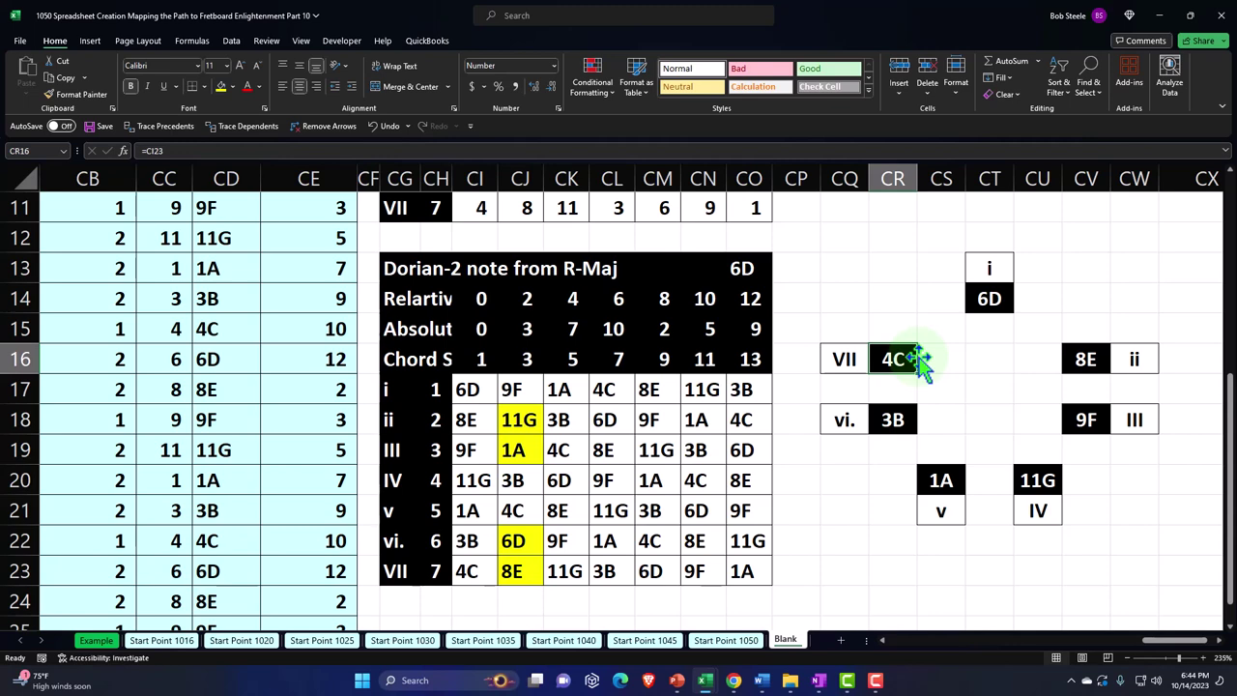
Inspect the ii chord's third lookup formula in CJ18 of the lettered Dorian table without changing it
left_click_drag(1172, 646, 1158, 655)
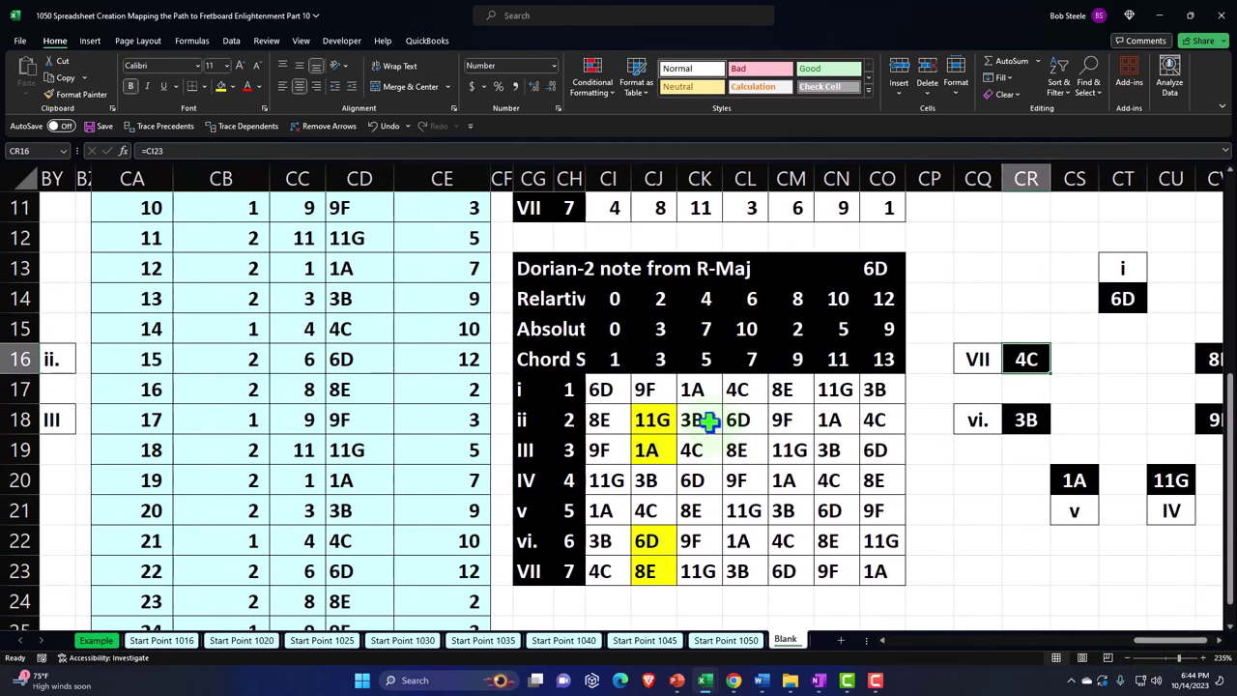
double_click(655, 419)
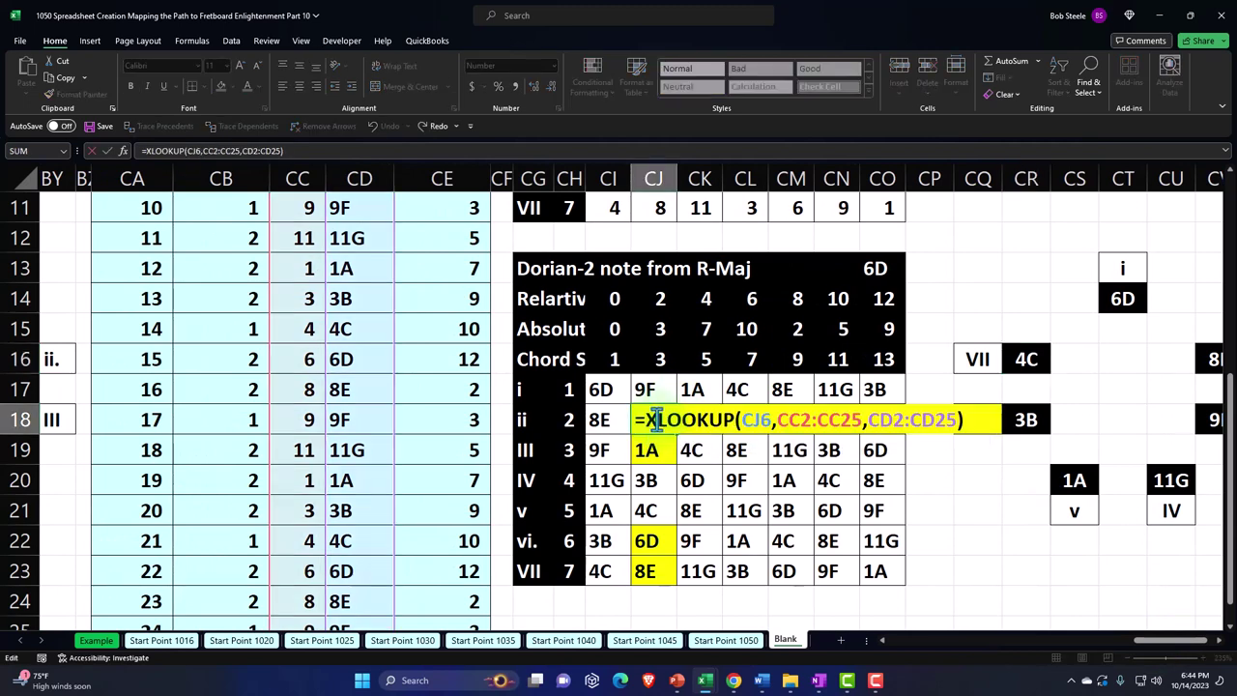
key("Return")
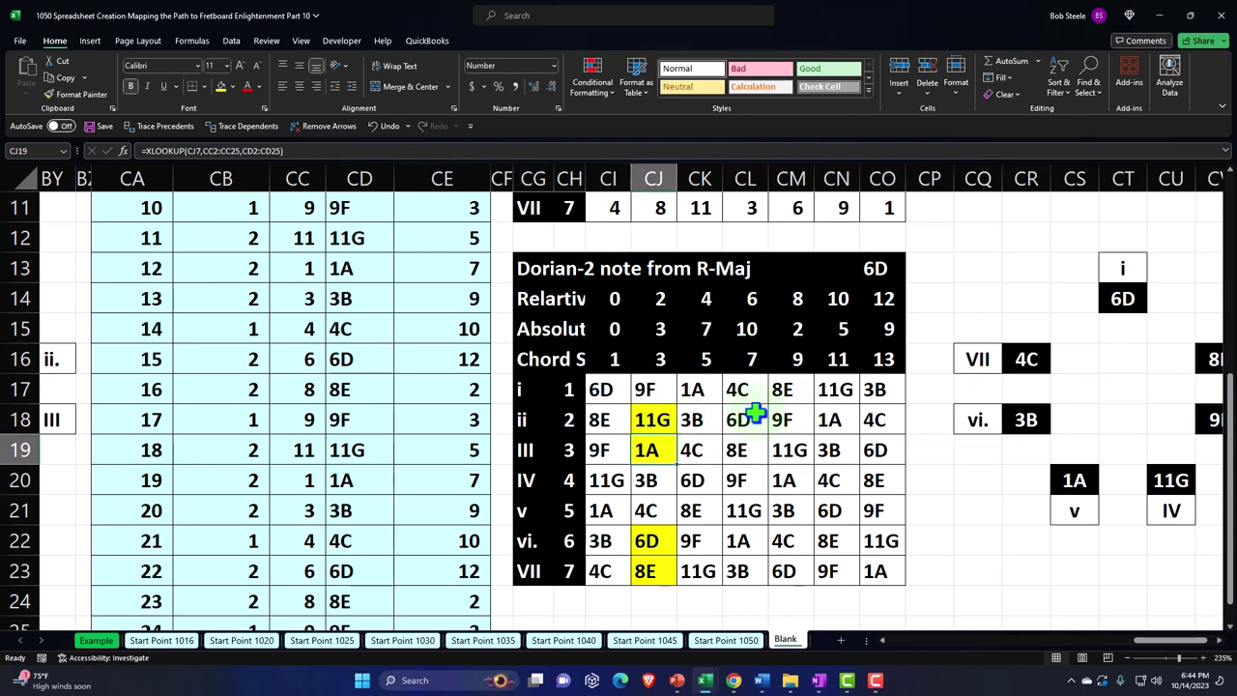
Return to the numbered Major/Ionian chord table and check its heading in AK1
scroll(754, 414, "down", 2)
scroll(749, 411, "up", 3)
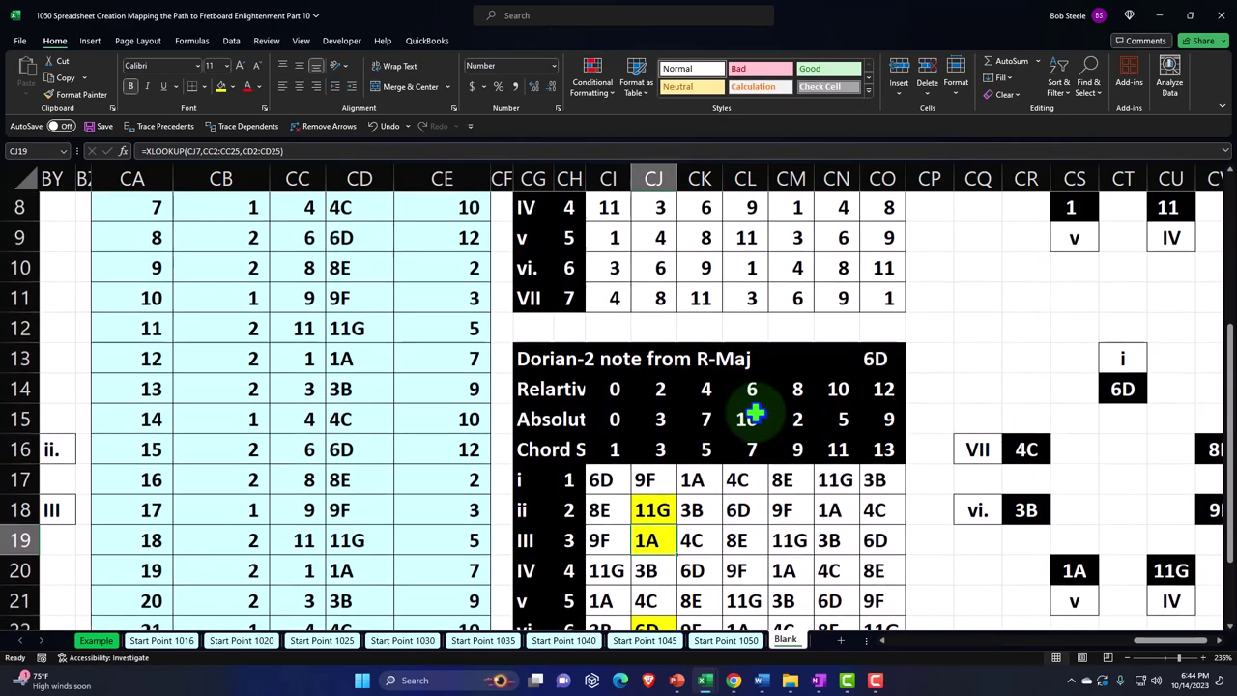
left_click_drag(1148, 641, 993, 665)
scroll(917, 508, "up", 3)
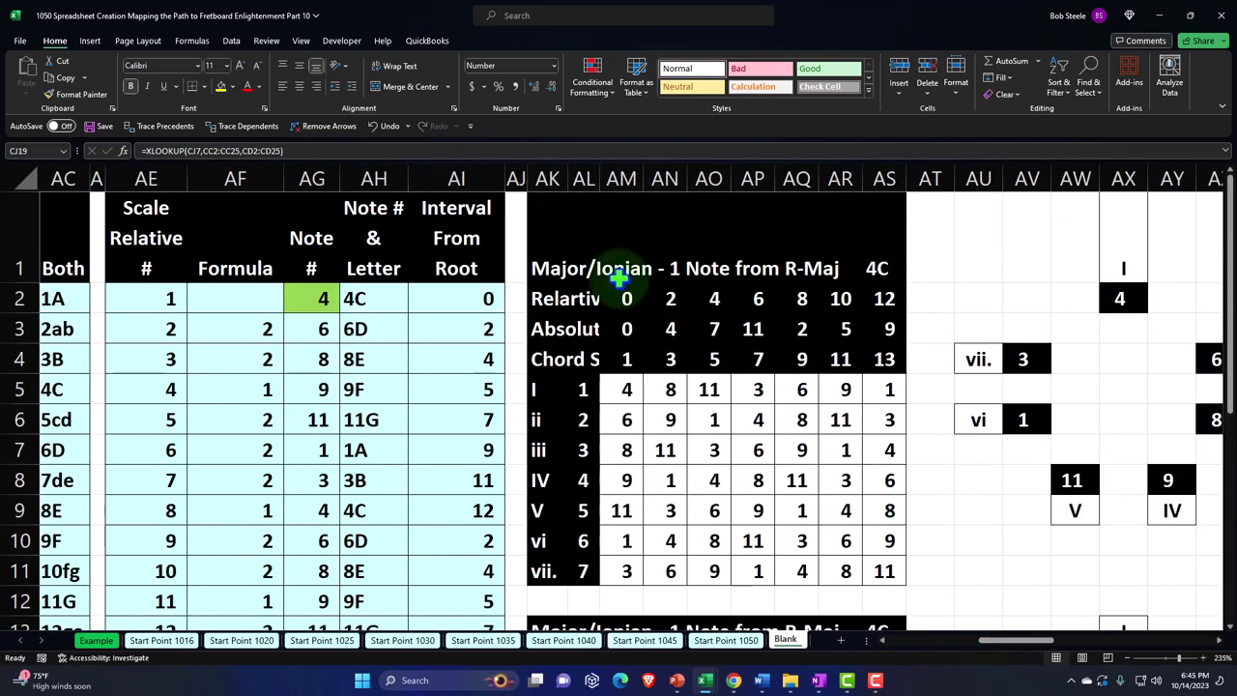
left_click(537, 269)
Hide columns M through CF to place the Dorian chord tables directly beside the fretboard
left_click_drag(1009, 645, 933, 663)
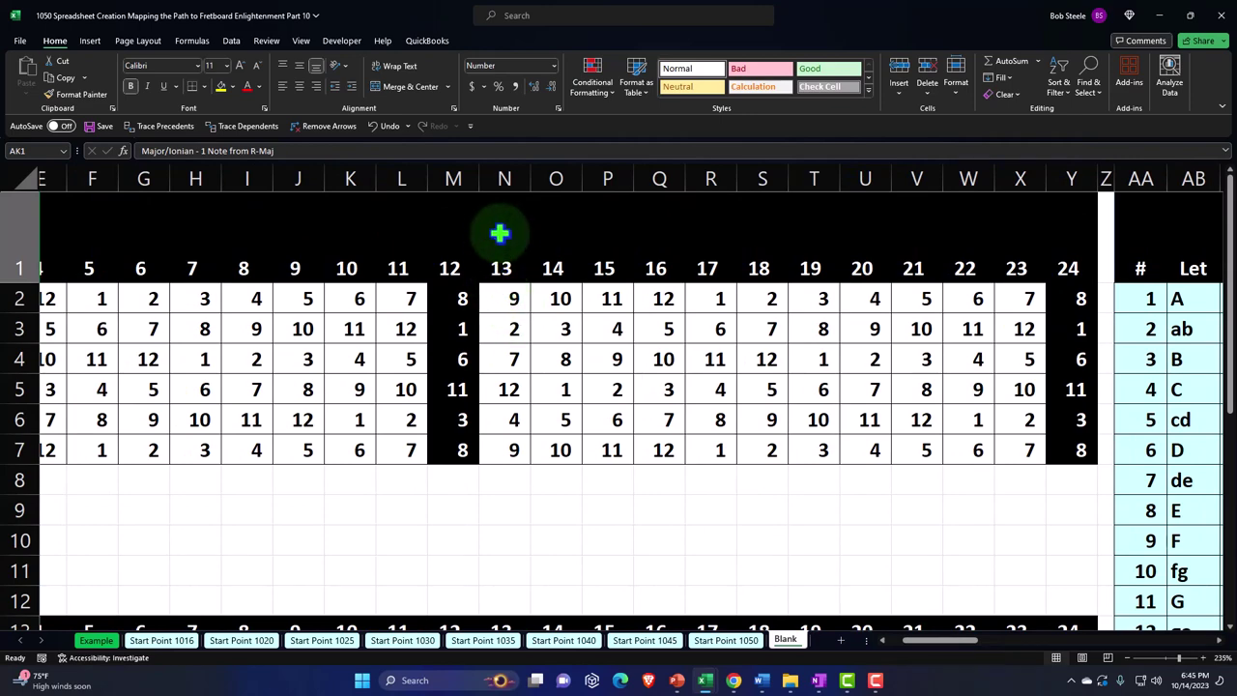
left_click_drag(459, 177, 268, 269)
right_click(210, 268)
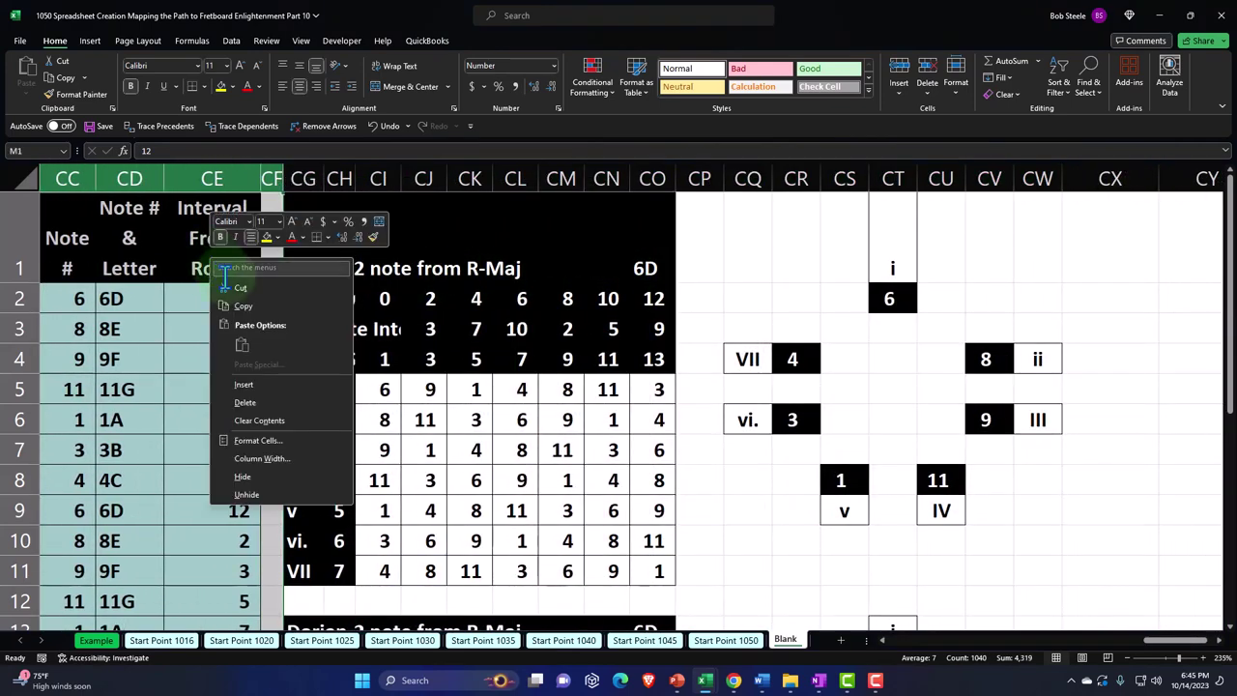
left_click(243, 476)
Compare the lettered Dorian chord table with the adjacent lettered fretboard, starting from the i chord's root in CI17
left_click_drag(906, 640, 913, 657)
scroll(454, 470, "down", 3)
scroll(451, 454, "up", 1)
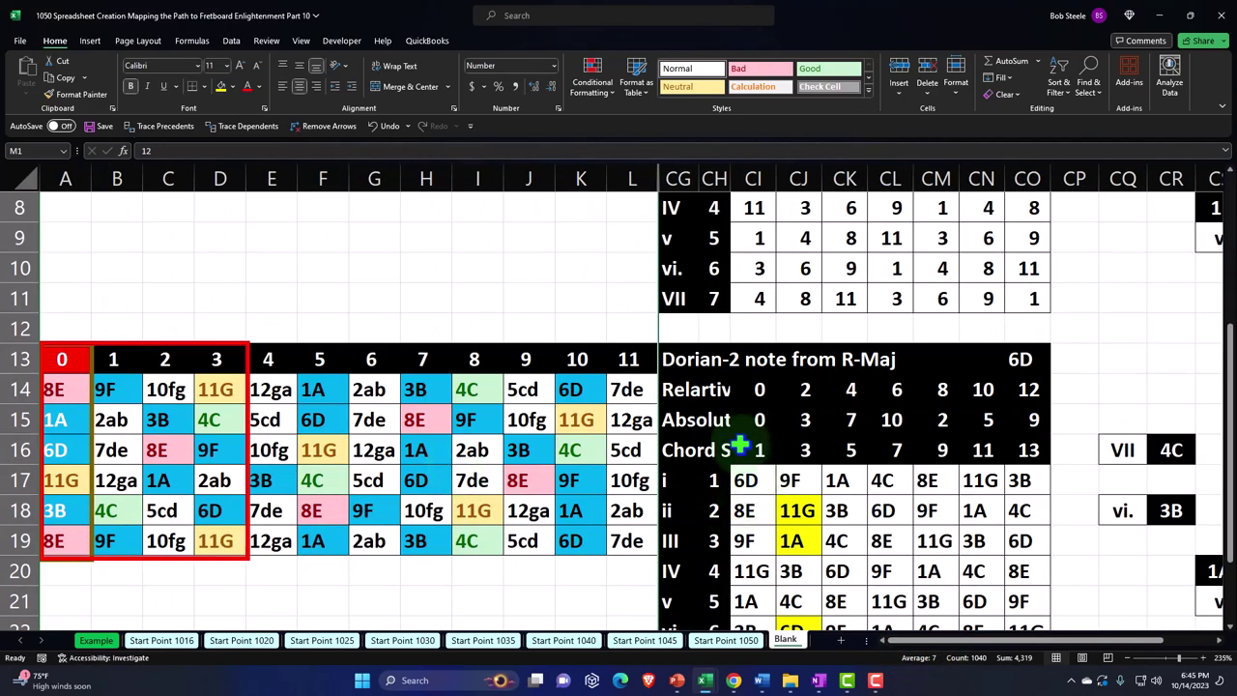
scroll(745, 432, "down", 1)
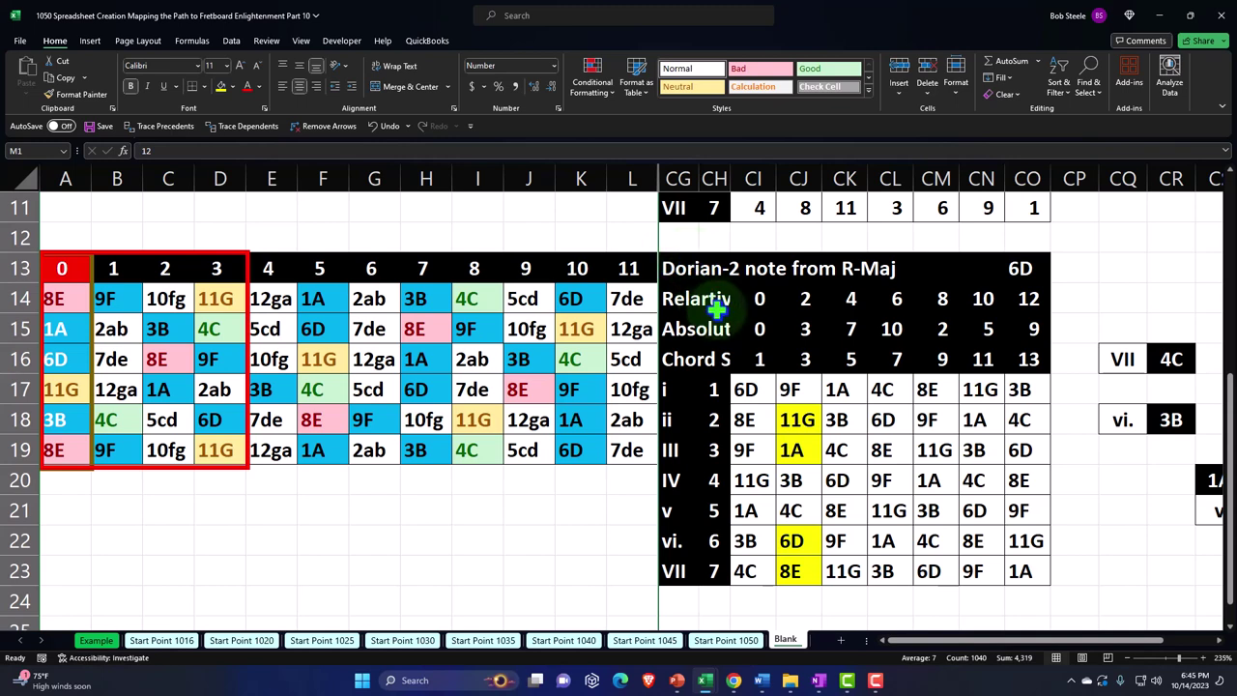
left_click(764, 389)
scroll(764, 390, "down", 1)
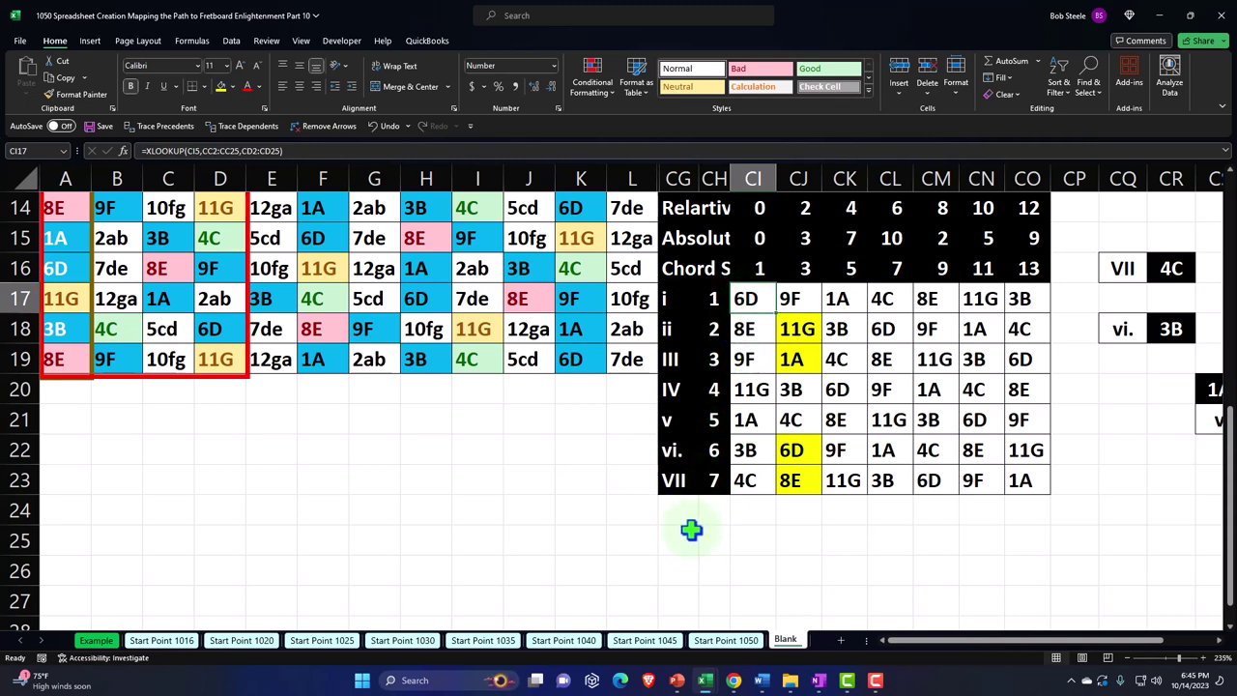
scroll(691, 528, "up", 5)
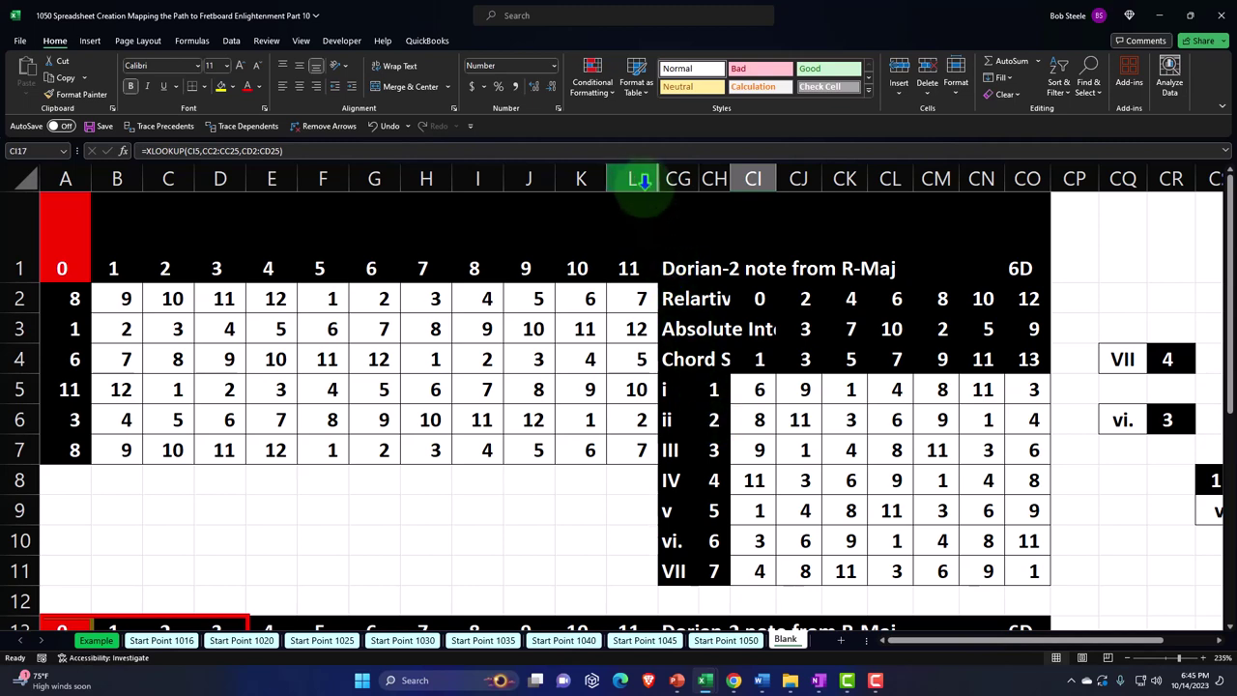
Unhide the columns between L and CI to restore the full fretboard and scale tables
left_click_drag(635, 177, 755, 178)
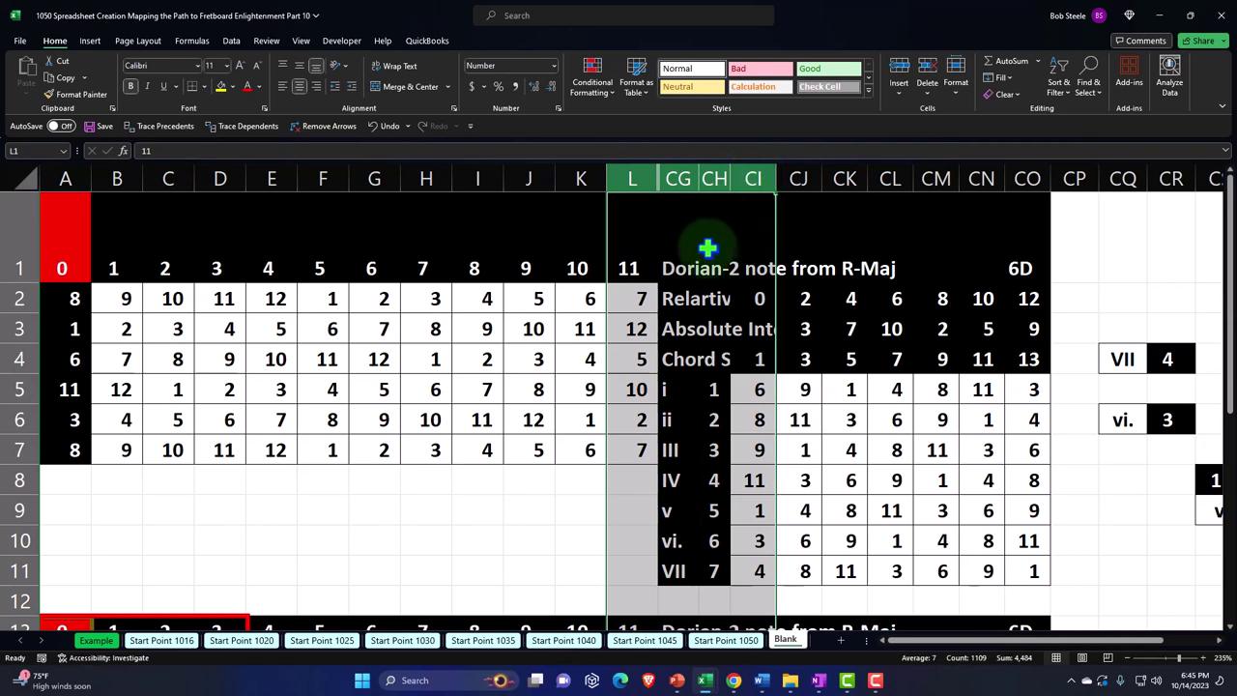
right_click(702, 249)
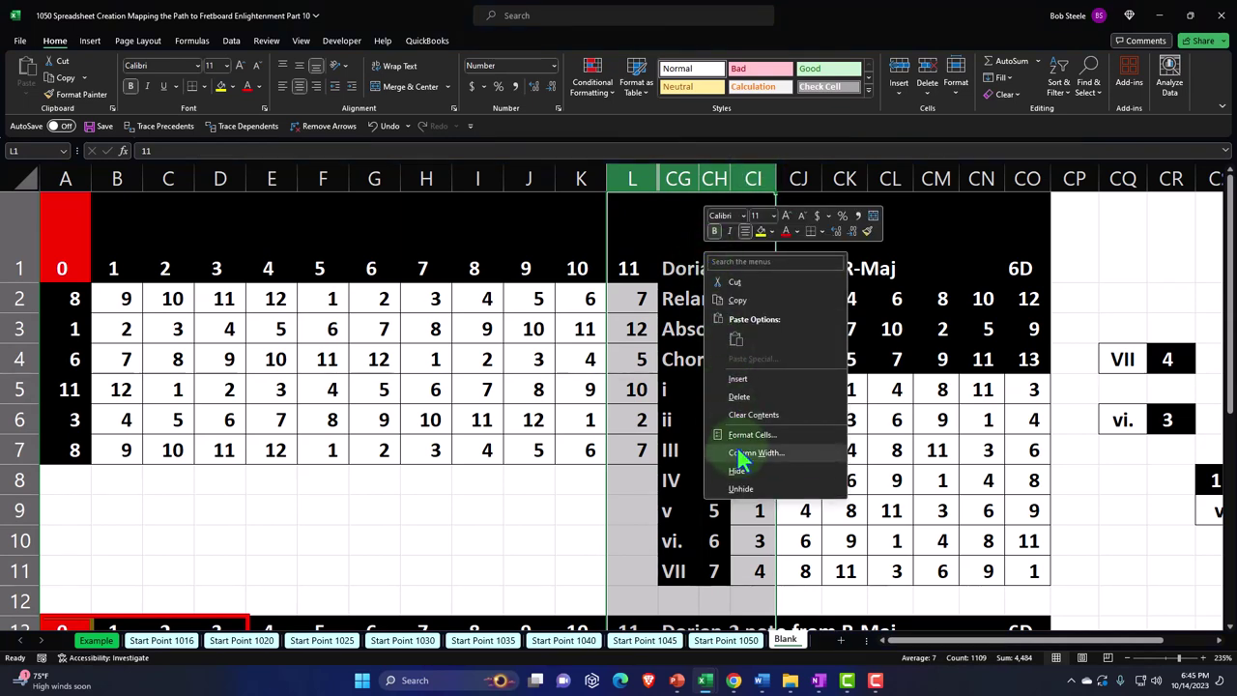
left_click(742, 486)
left_click(494, 509)
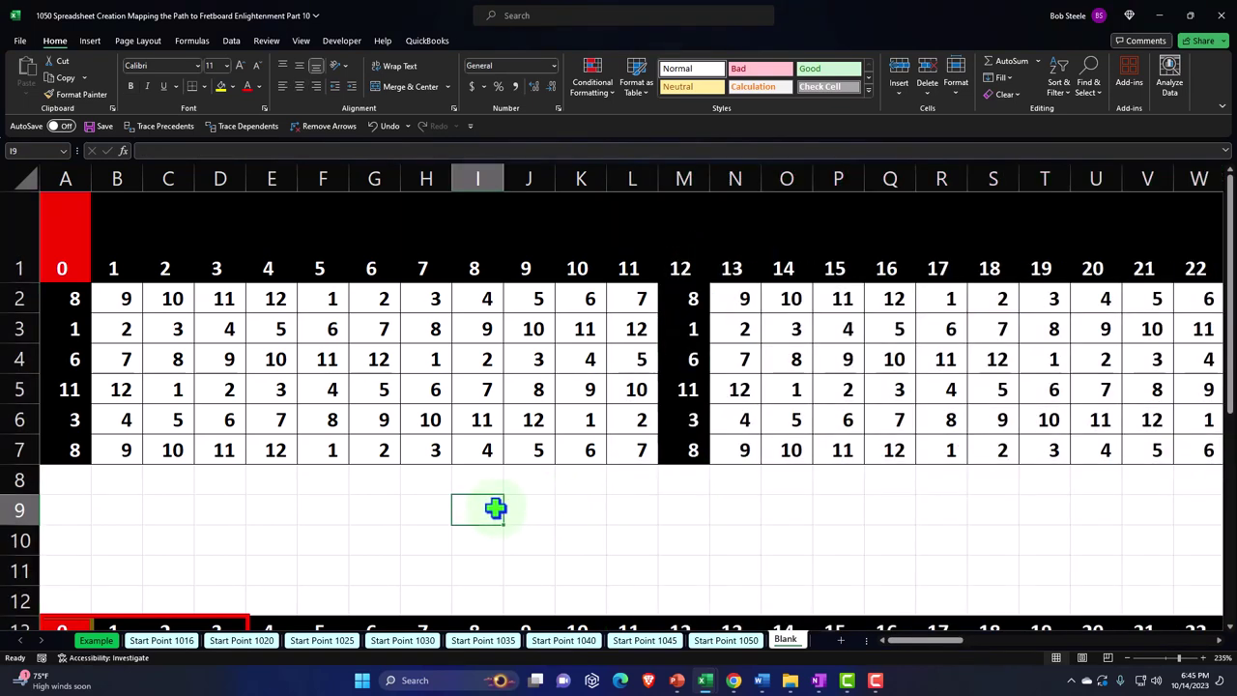